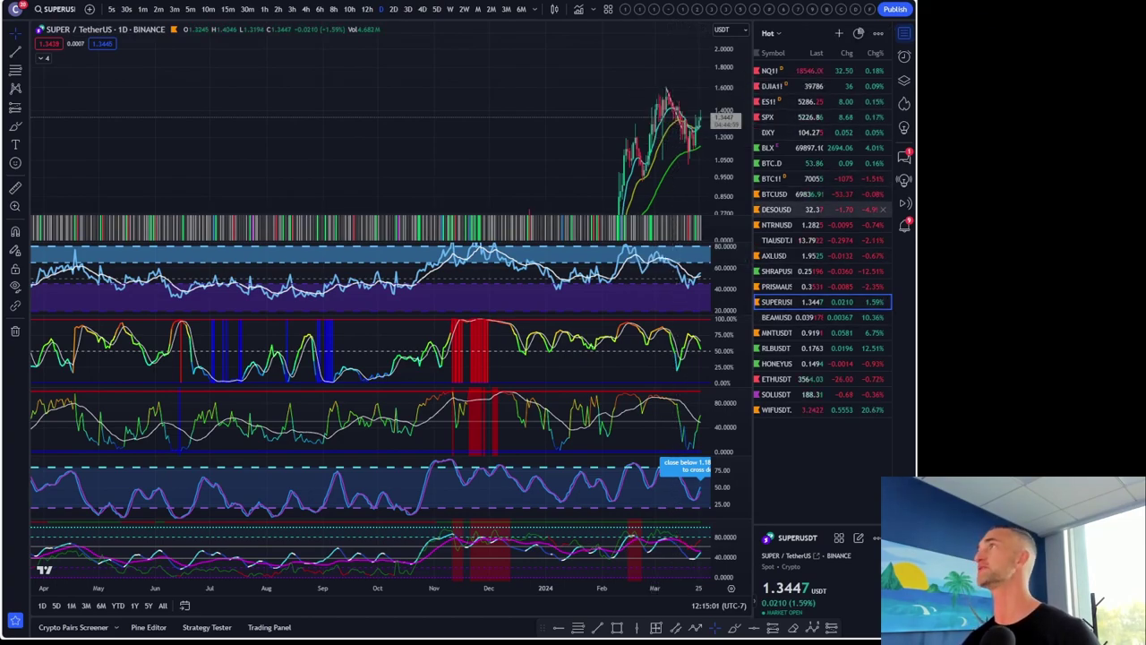
Maximize the price pane of the SUPER/TetherUS daily chart and examine the March 2024 candles
double_click(736, 166)
scroll(604, 176, "up", 5)
double_click(609, 159)
scroll(607, 170, "up", 3)
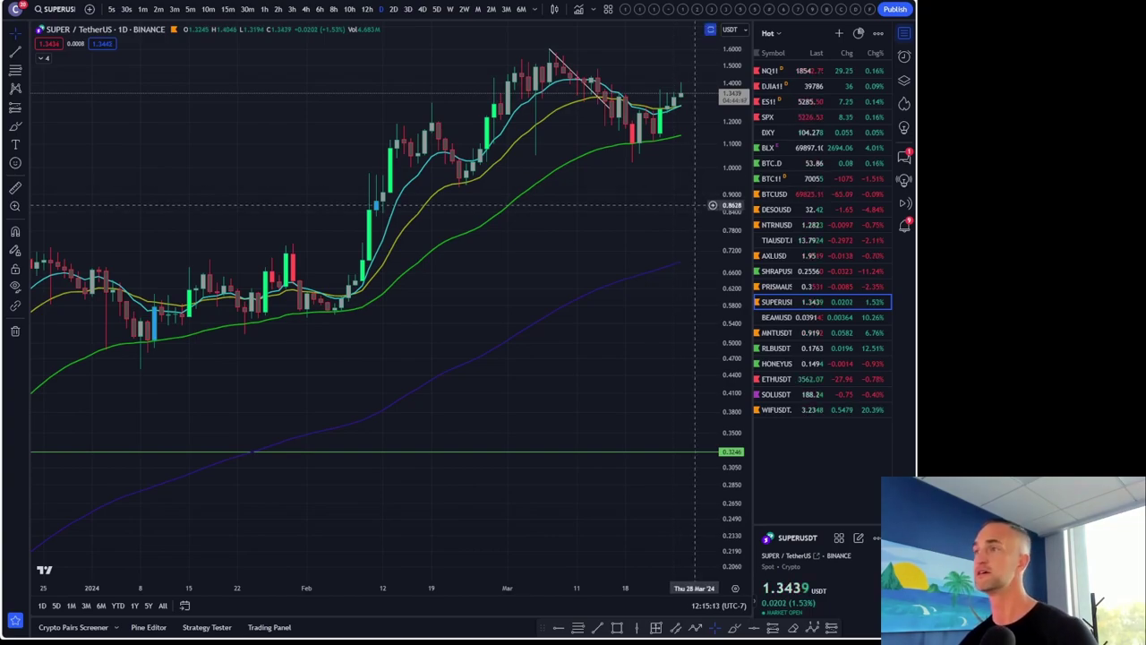
scroll(687, 199, "up", 2)
scroll(671, 199, "down", 3)
scroll(658, 198, "up", 4)
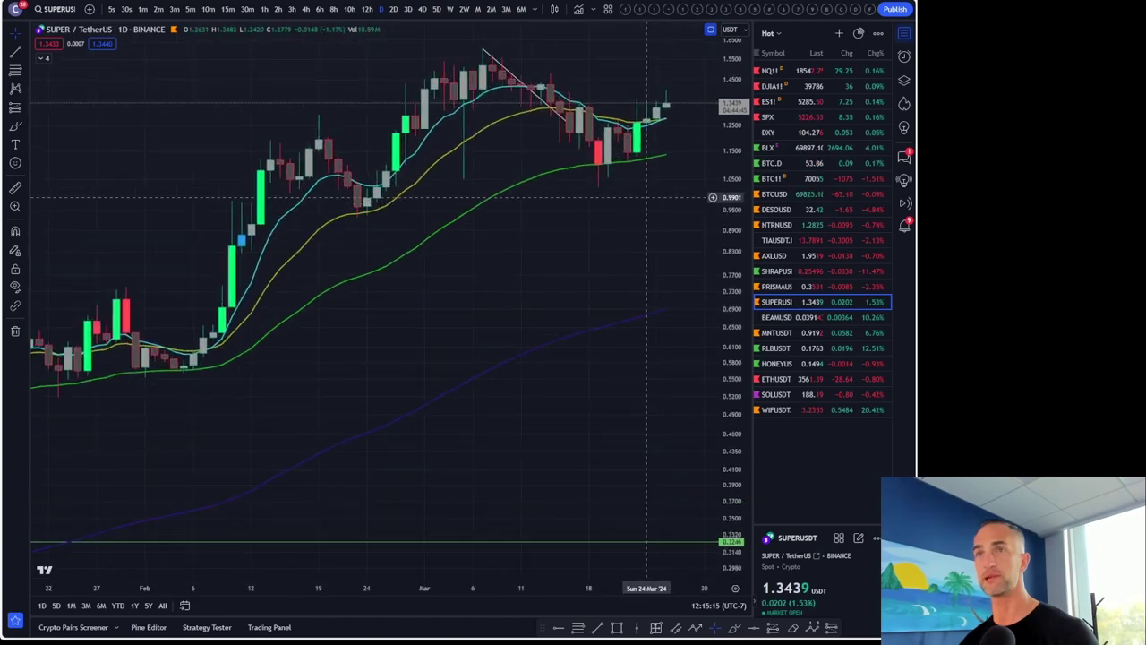
scroll(647, 197, "up", 2)
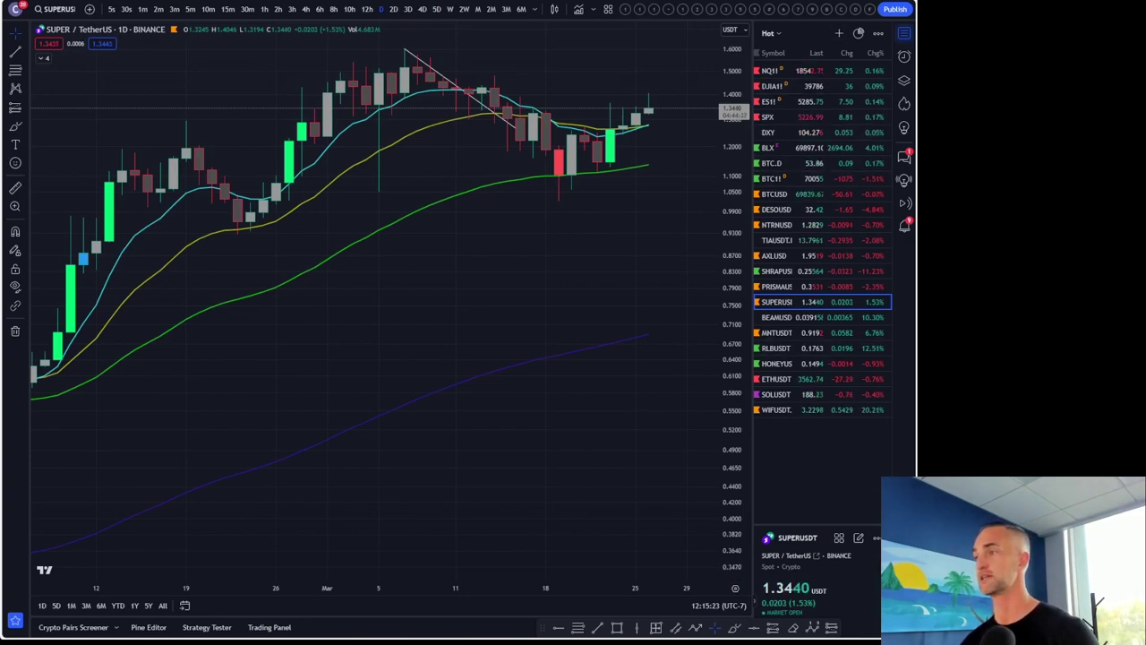
Widen the chart window and extend the white trend line from the March peak down to the 19 March low
left_click_drag(915, 322, 1141, 357)
scroll(778, 304, "down", 4)
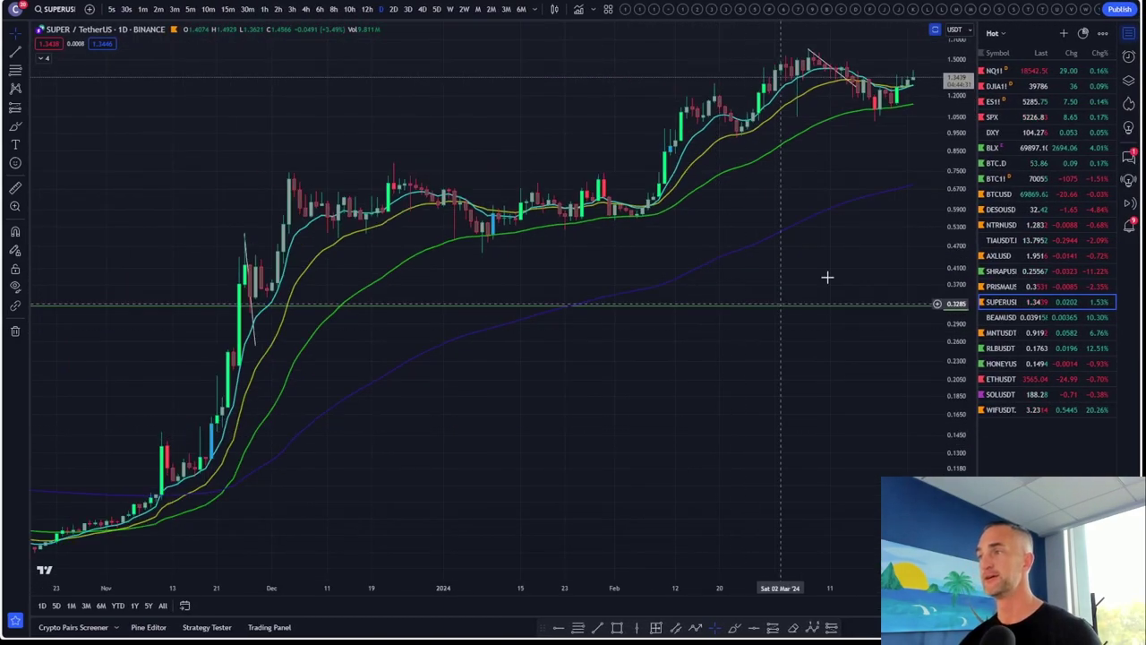
left_click_drag(857, 182, 611, 192)
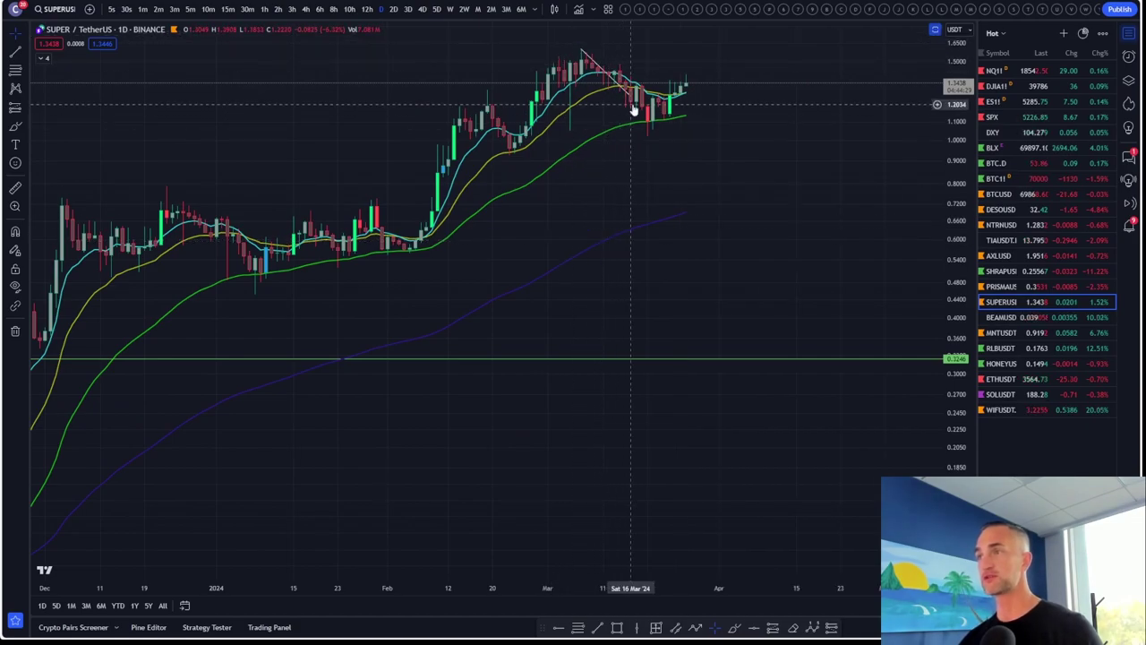
scroll(670, 158, "up", 4)
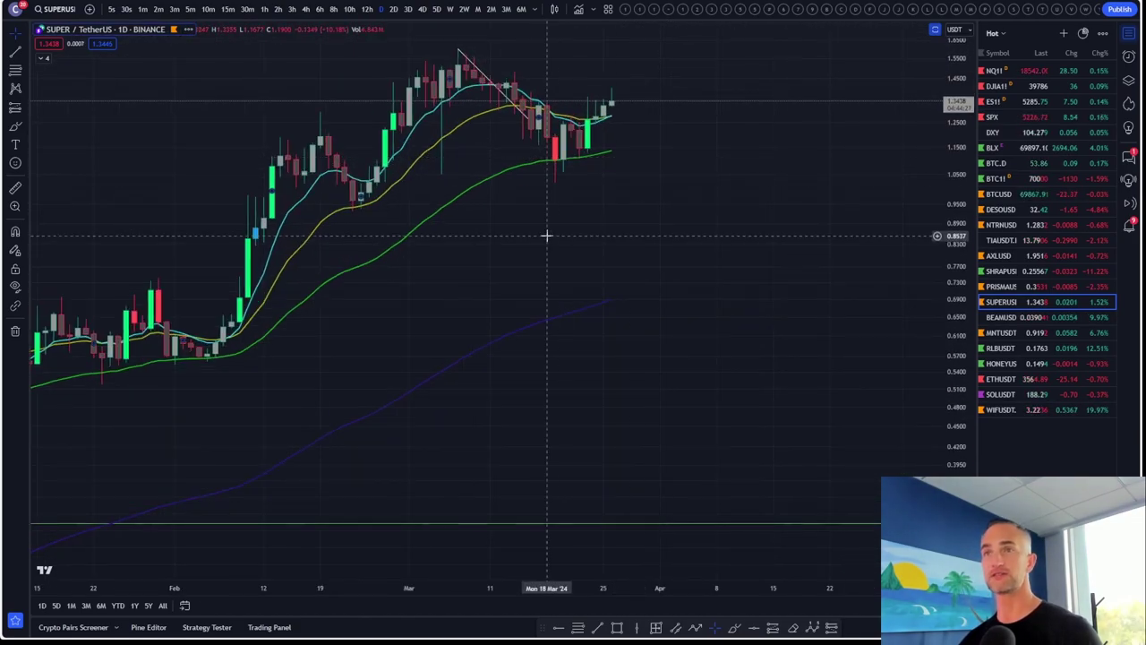
mouse_move(529, 120)
left_mouse_down()
mouse_move(617, 233)
mouse_move(690, 215)
mouse_move(675, 194)
mouse_move(537, 197)
mouse_move(554, 180)
left_mouse_up()
Sketch a zigzag path arrow from the March peak to the low, through a bounce and higher low, up to about 1.60 in early April
left_click(695, 627)
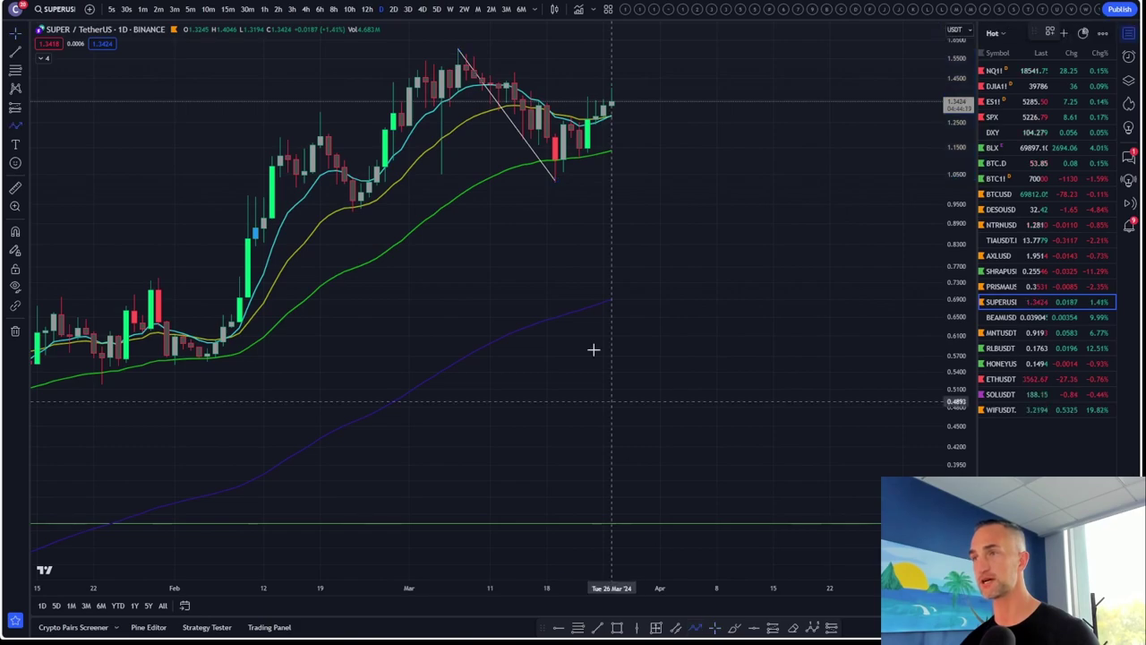
left_click(458, 50)
left_click(548, 178)
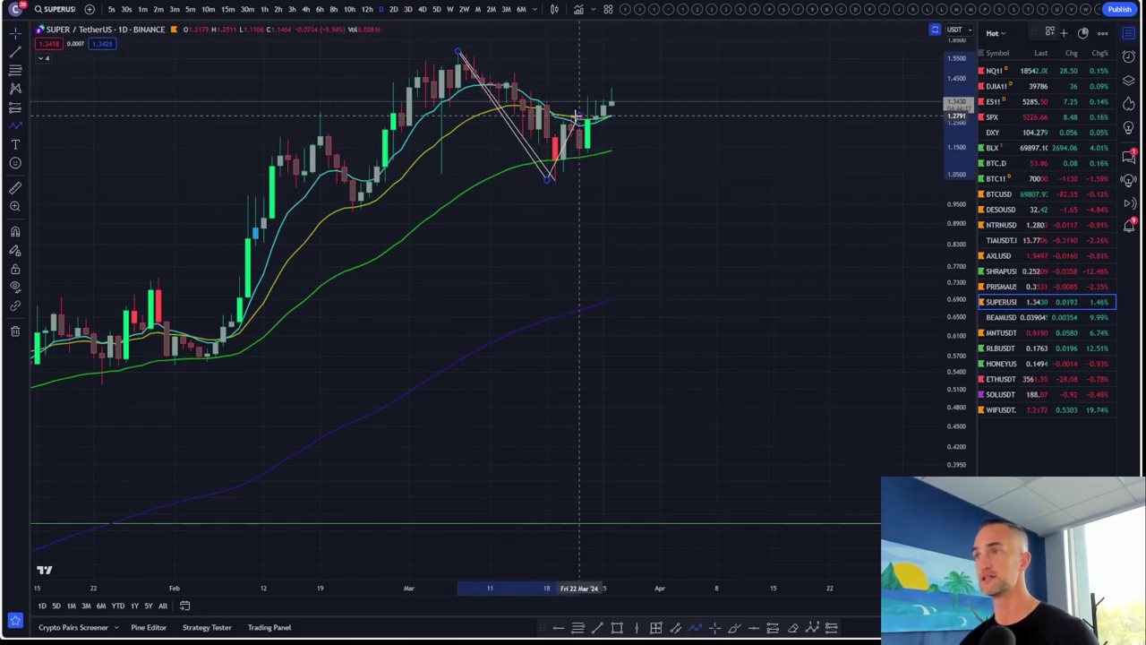
left_click(659, 51)
Restore the indicator panes and maximize the percentage oscillator pane to examine its recent swings around the 50% line
scroll(673, 184, "up", 2)
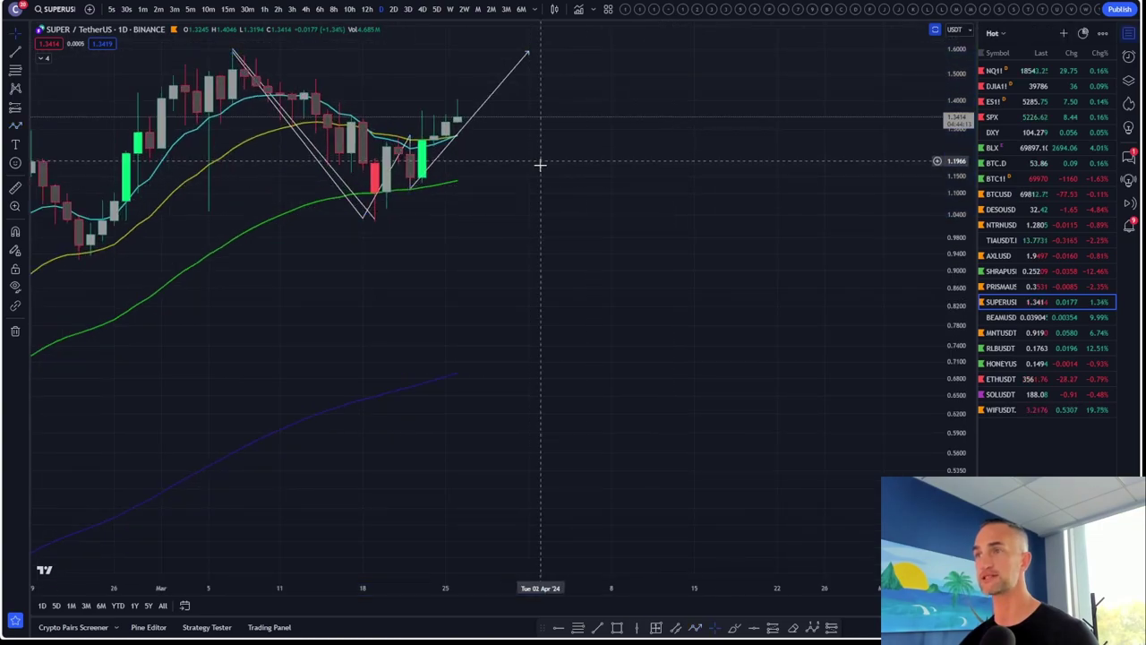
scroll(731, 202, "up", 3)
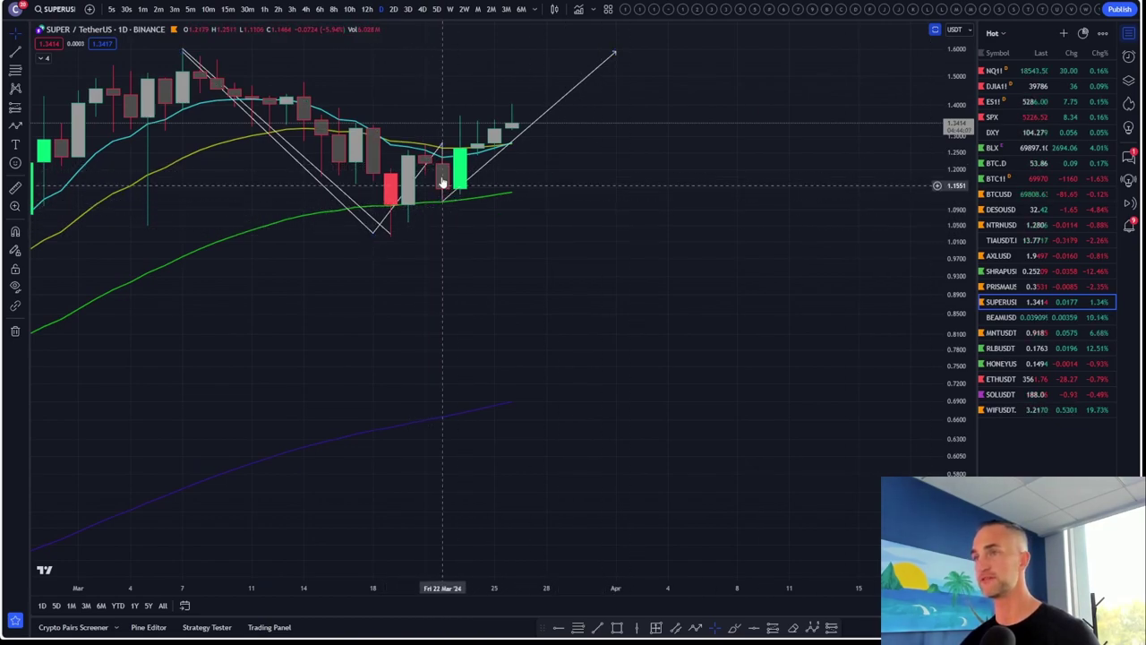
double_click(632, 250)
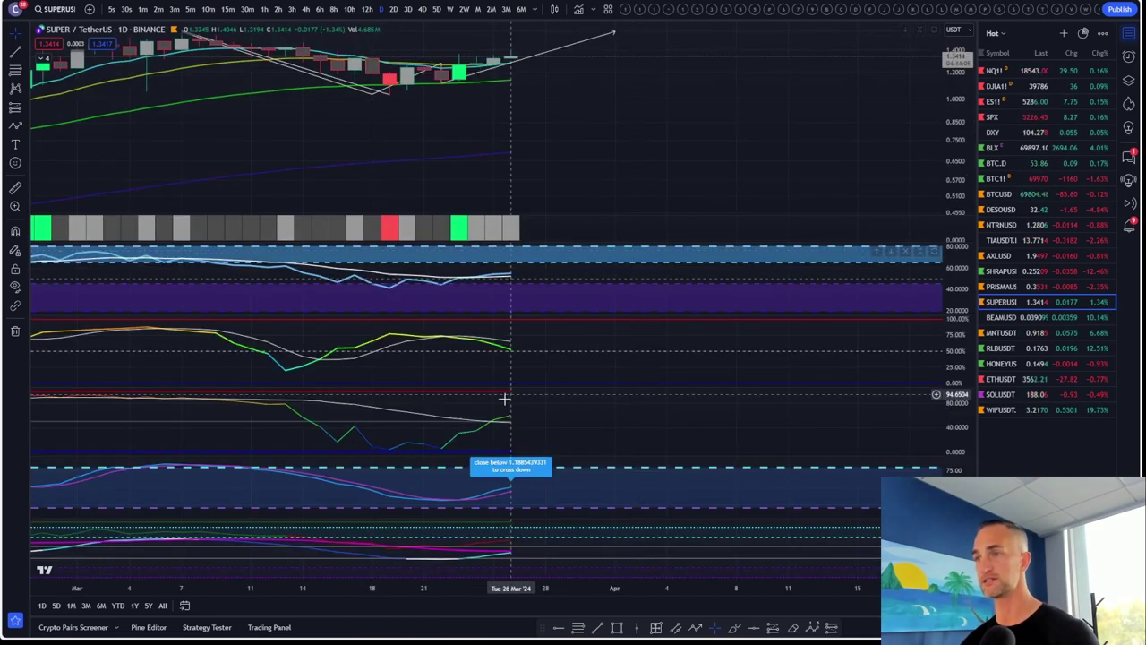
scroll(520, 152, "down", 5)
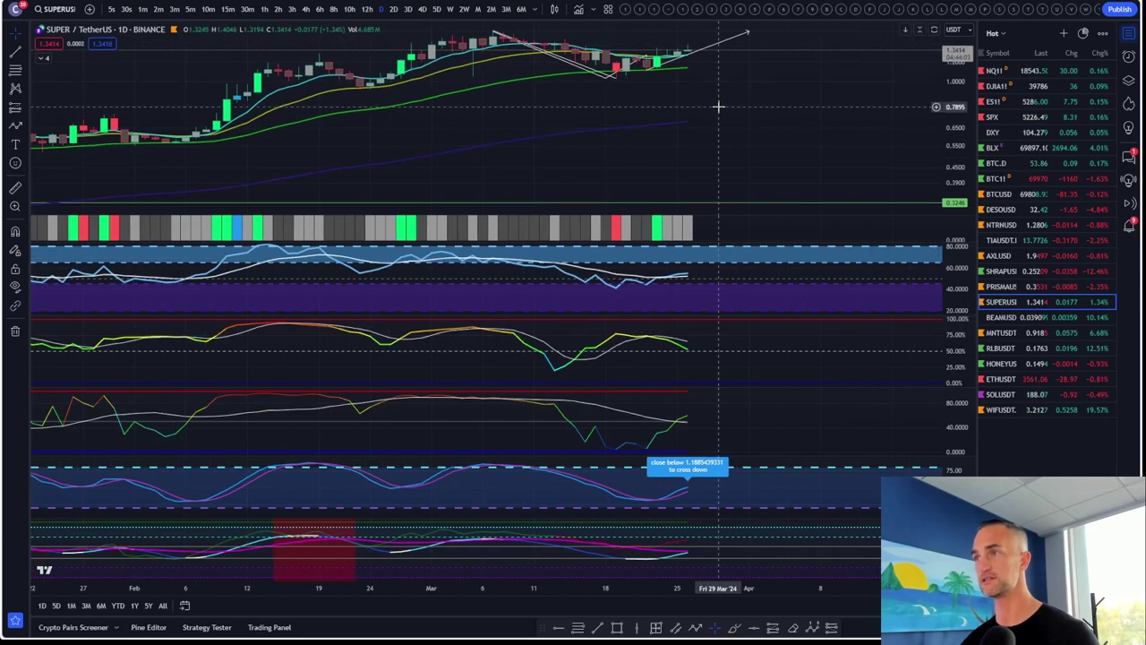
double_click(732, 346)
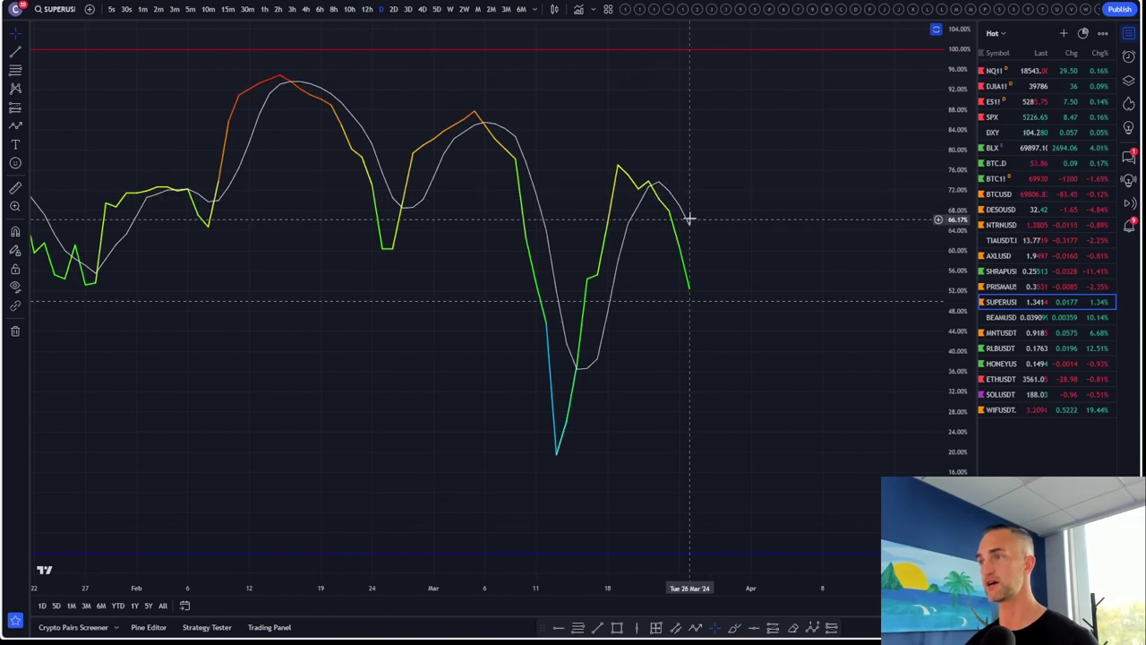
scroll(768, 326, "down", 5)
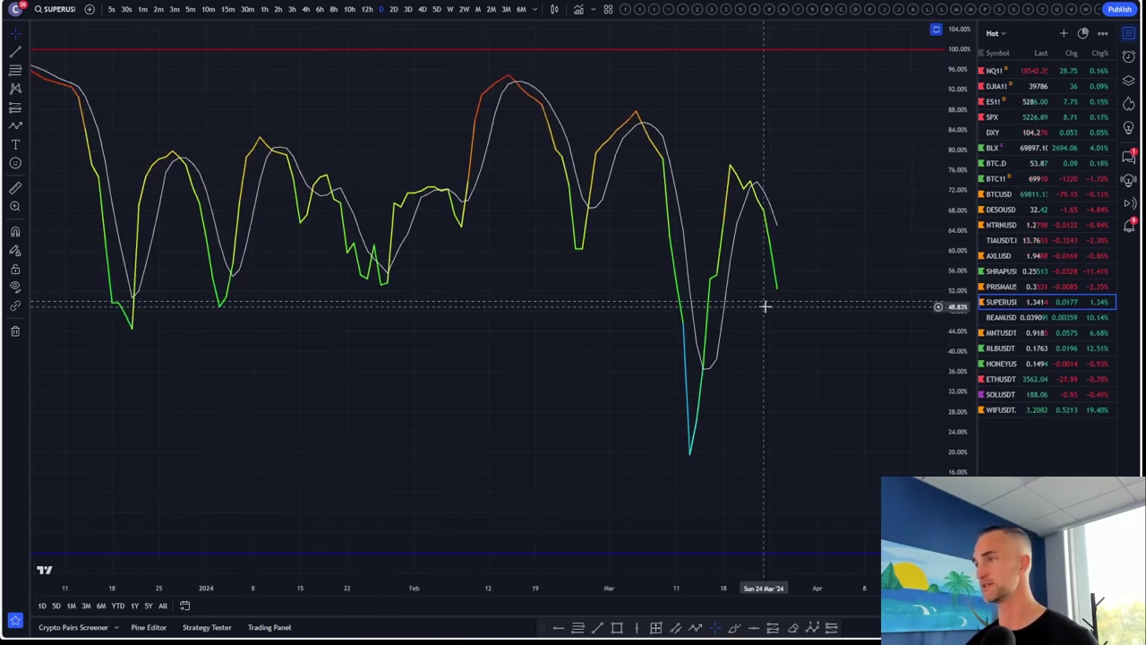
left_click_drag(951, 425, 949, 397)
scroll(830, 428, "up", 3)
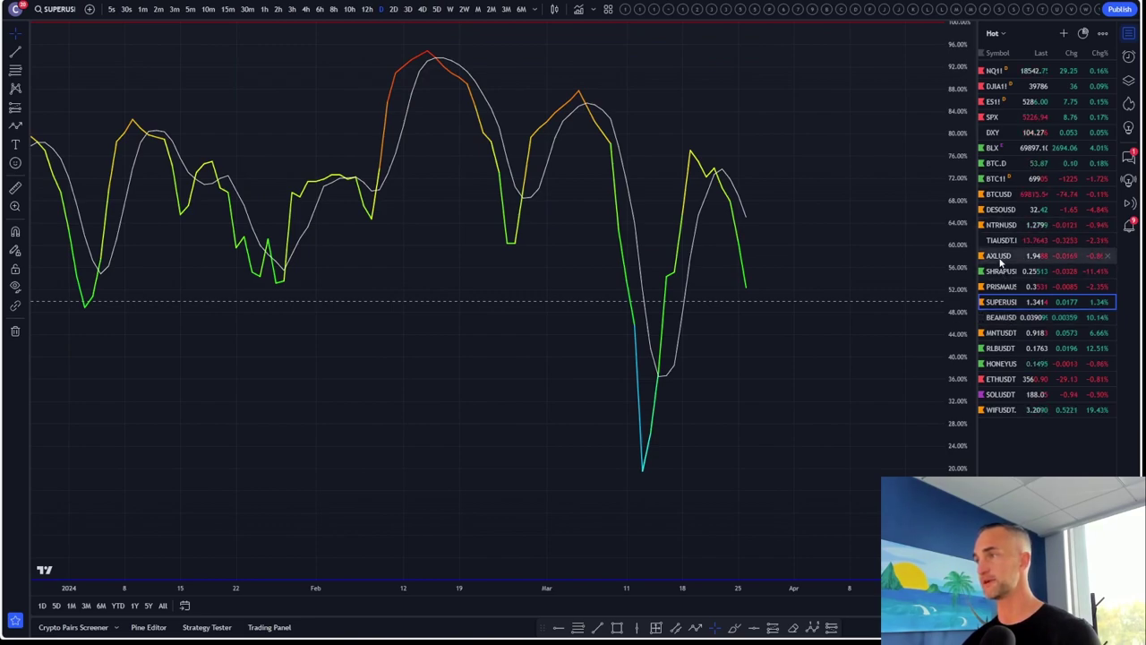
Switch the chart to Bitcoin CME Futures (BTC1!) and maximize its price pane around the March candles
left_click(1010, 178)
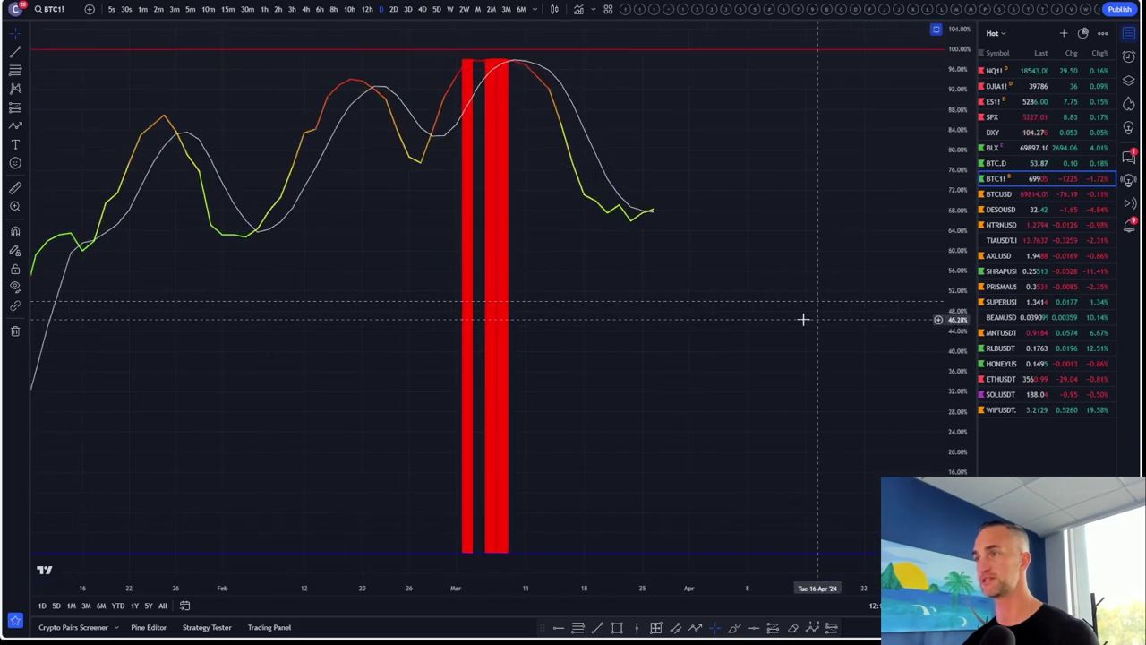
scroll(731, 98, "down", 4)
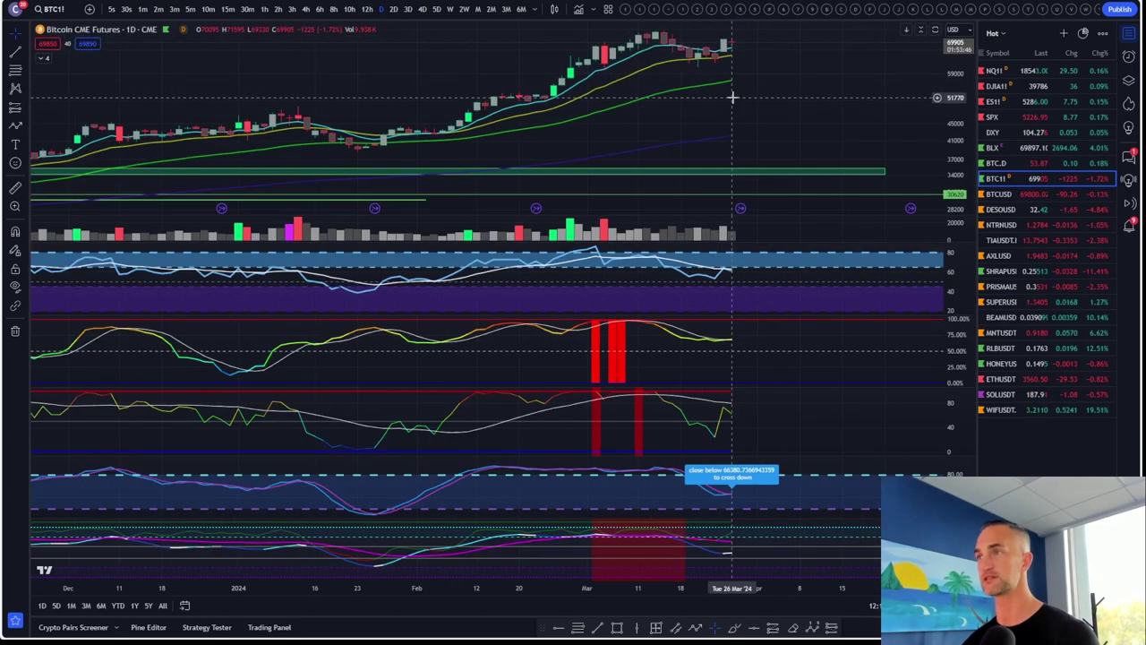
double_click(836, 102)
scroll(690, 179, "up", 4)
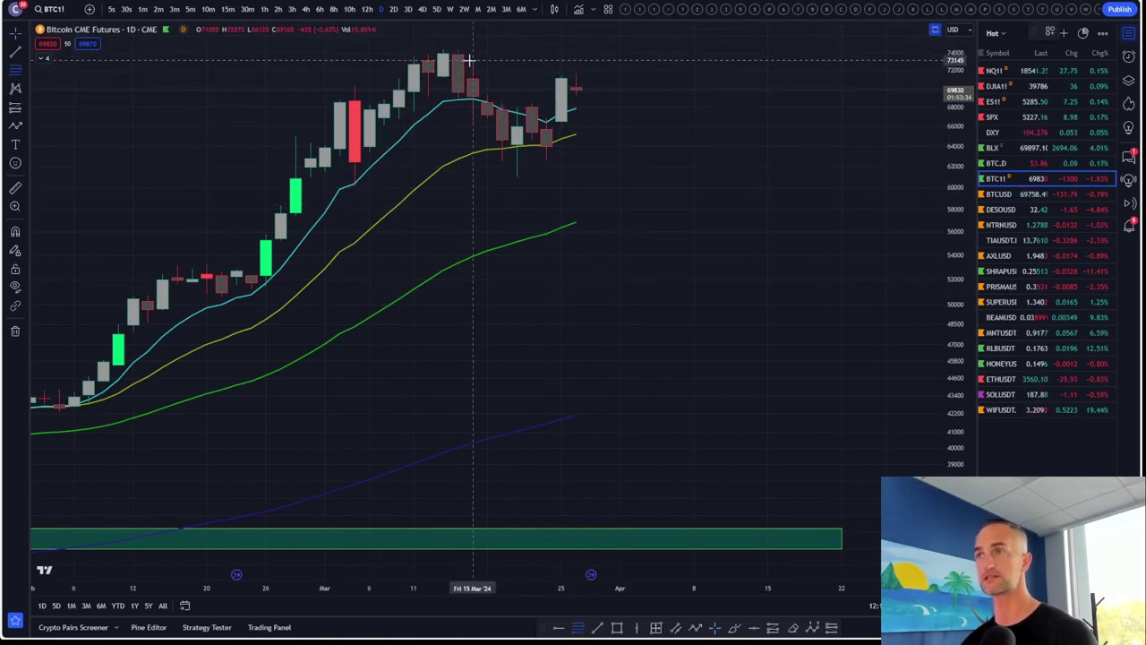
Draw a Fibonacci retracement over the March pullback, from about 71585 on 11 March to about 61150 on 5 April
left_click(428, 52)
left_click(677, 145)
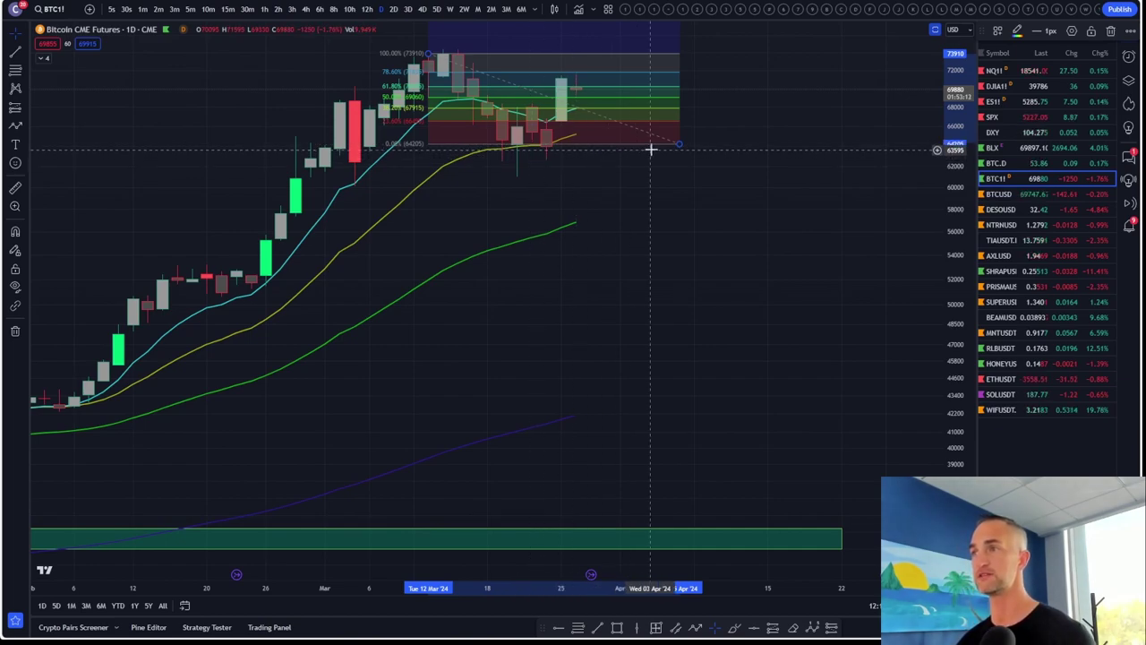
left_click_drag(677, 148, 681, 176)
left_click_drag(426, 56, 425, 48)
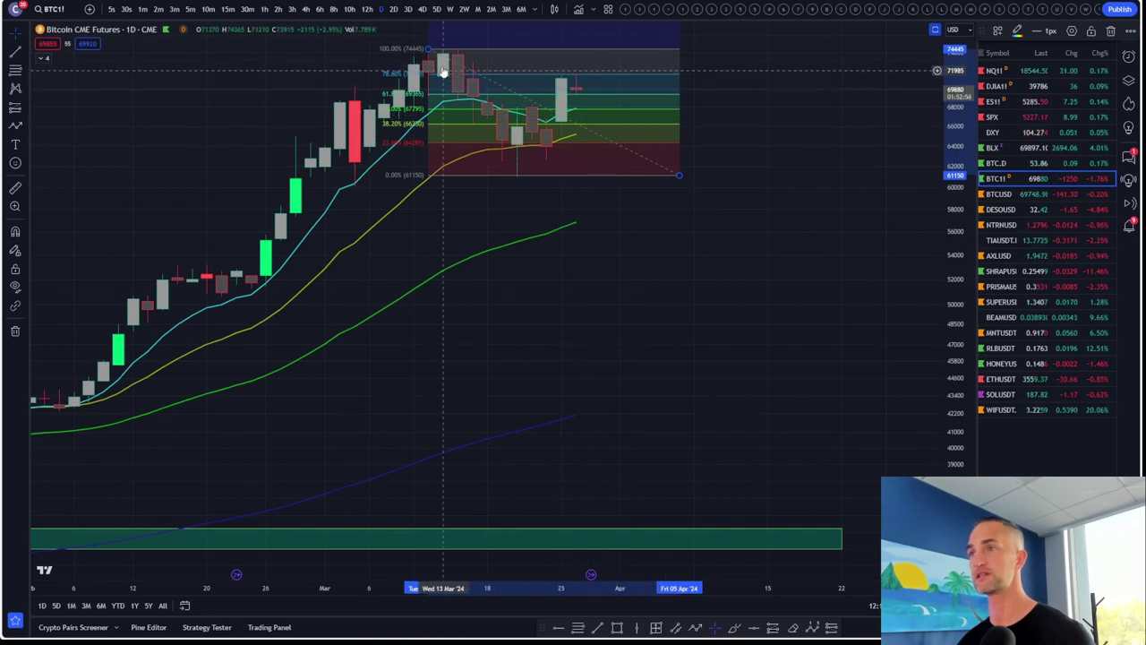
left_click_drag(428, 49, 413, 77)
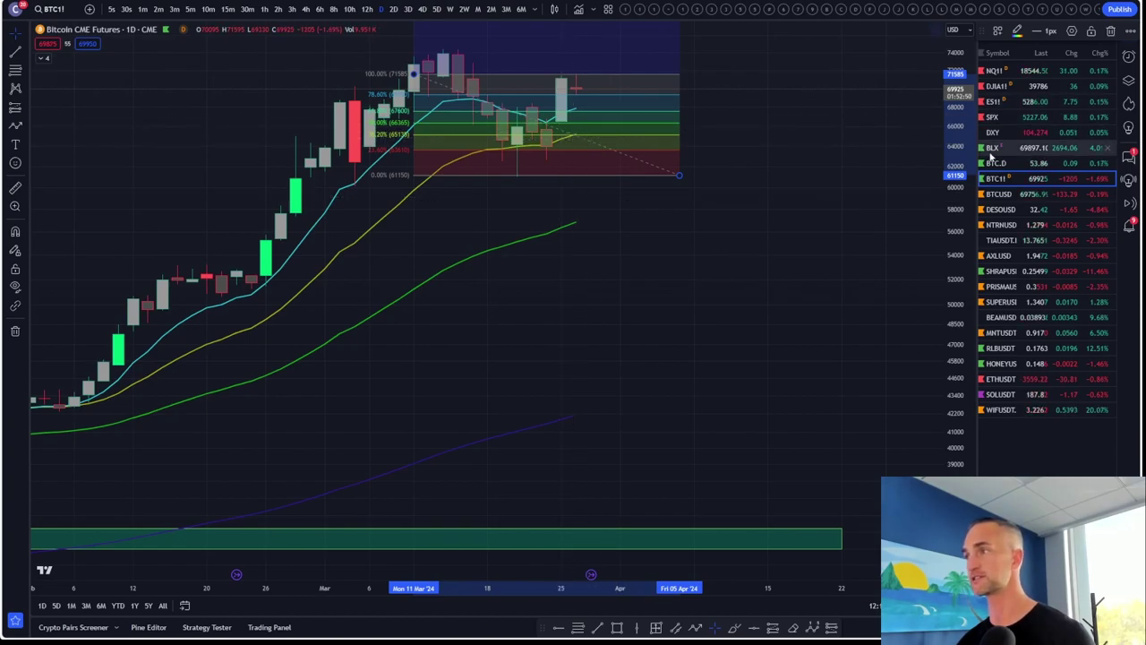
Switch the chart to Bitcoin / U.S. Dollar (BTCUSD) and frame its March candles
left_click(1010, 195)
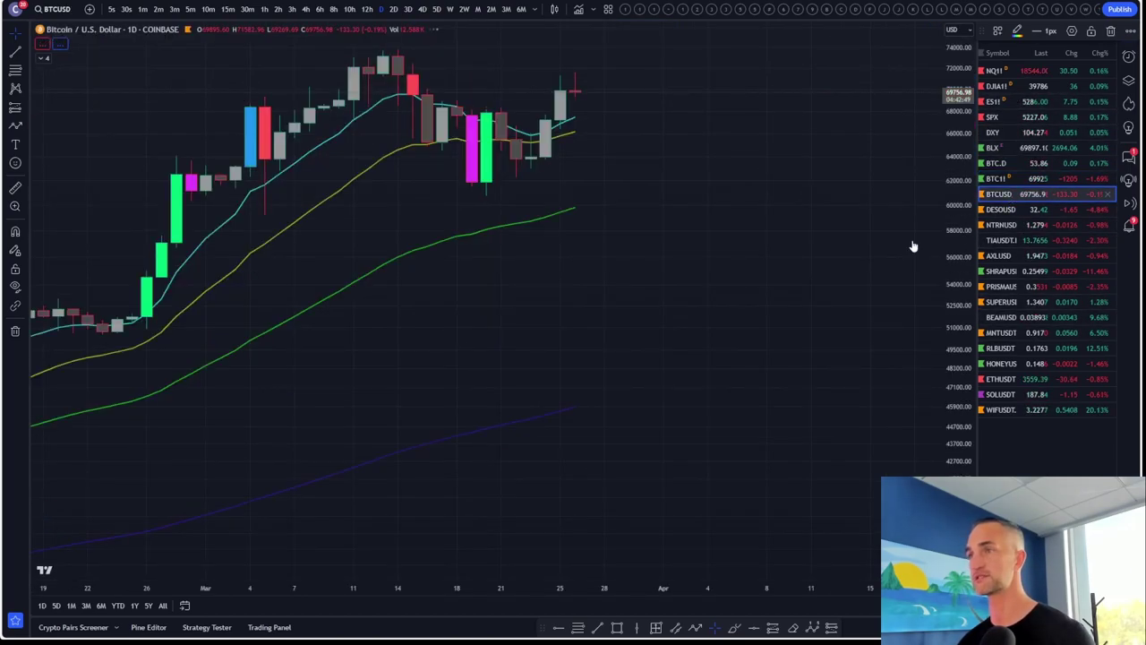
scroll(403, 268, "up", 2)
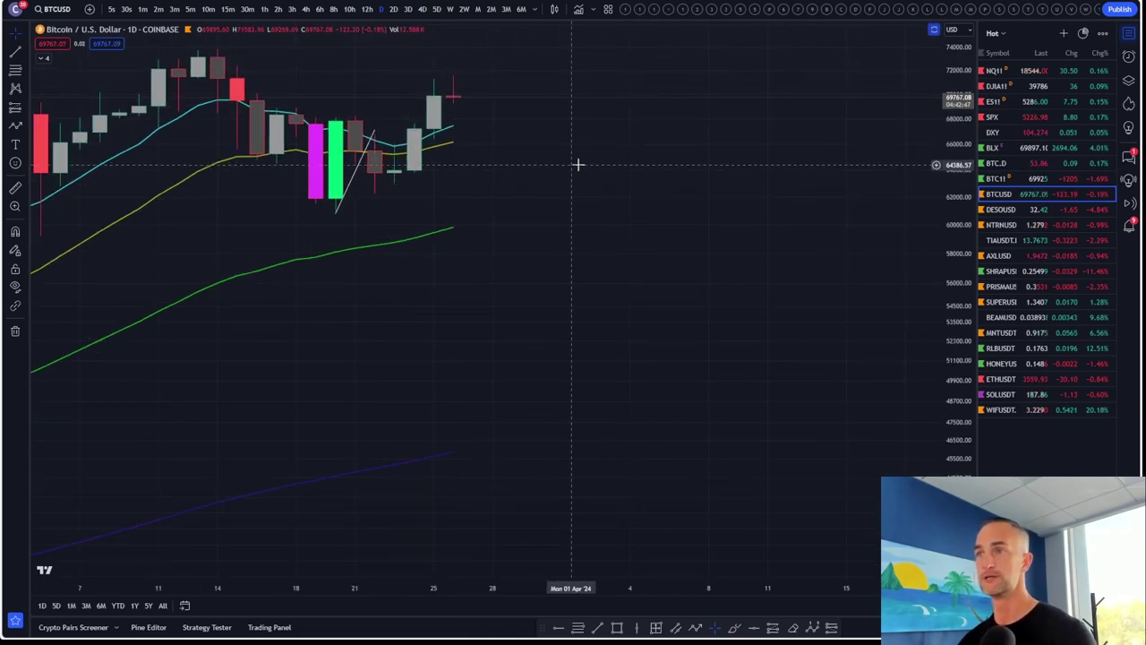
scroll(627, 144, "down", 3)
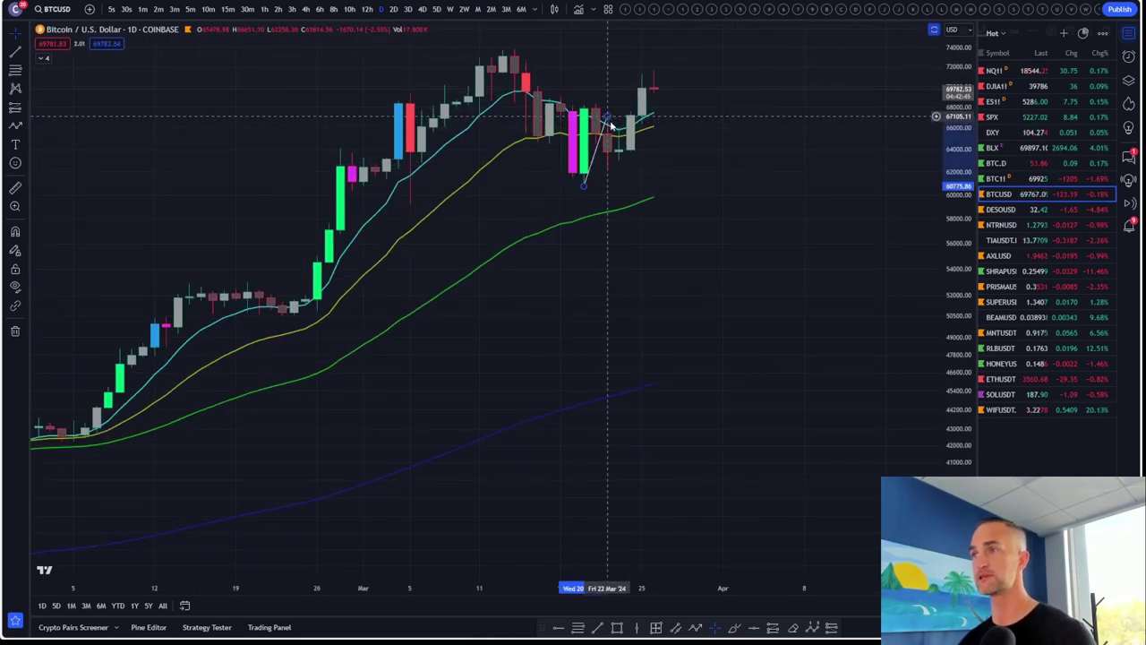
Reposition the short white trend line to run from about 67193 on 11 March down to about 52181 on 2 April
left_click(584, 186)
left_click(780, 244)
scroll(754, 245, "down", 3)
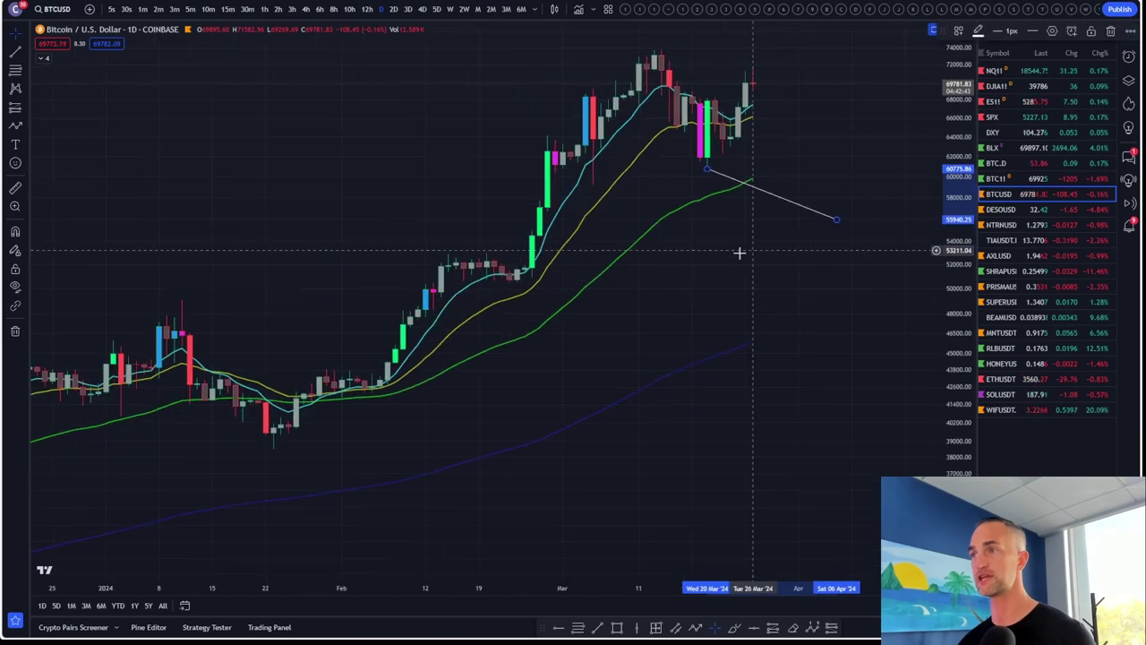
scroll(699, 273, "up", 3)
left_click_drag(600, 189, 498, 113)
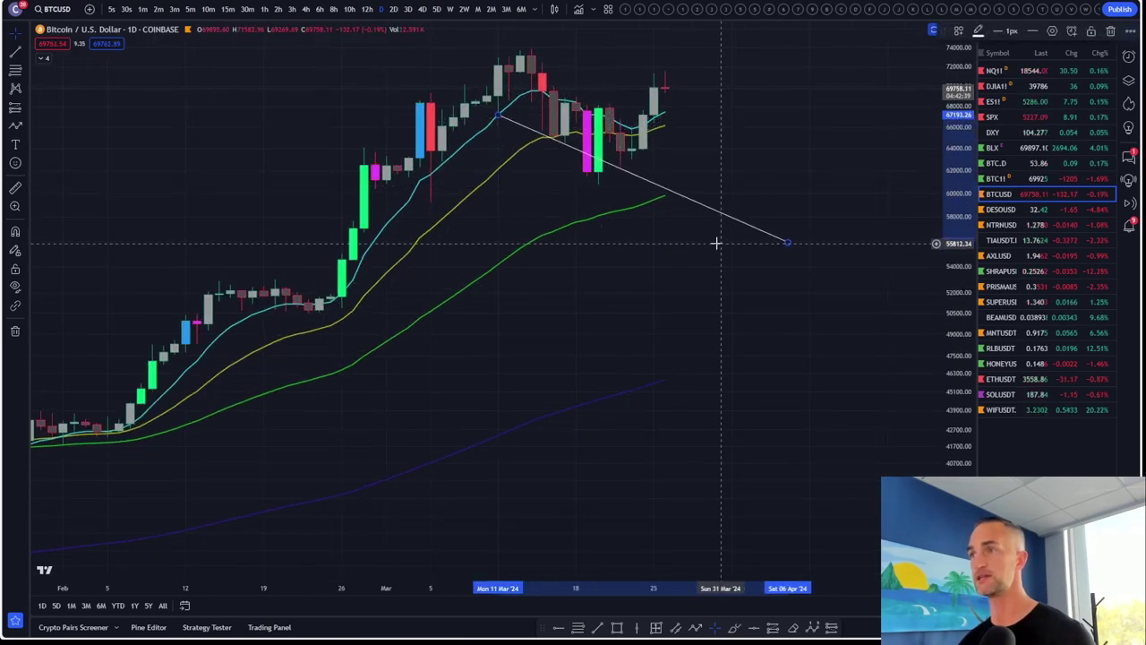
left_click_drag(787, 242, 745, 291)
Examine the BTCUSD March pullback and the sloping line against the February consolidation and the moving averages
scroll(693, 295, "down", 4)
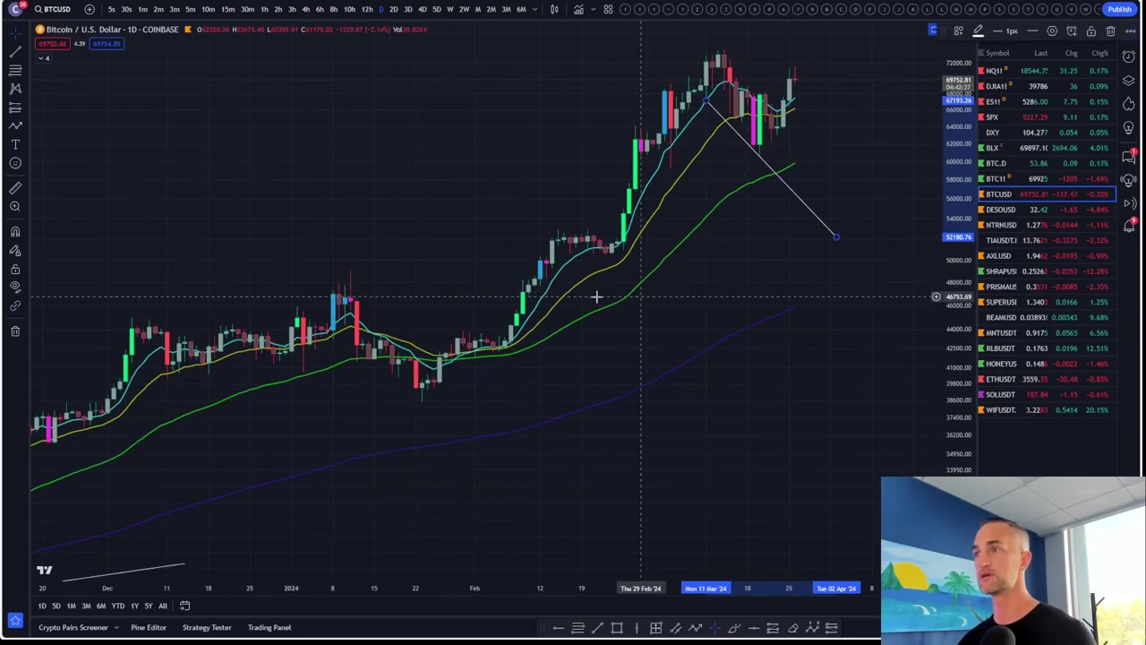
scroll(447, 331, "up", 2)
scroll(573, 238, "down", 3)
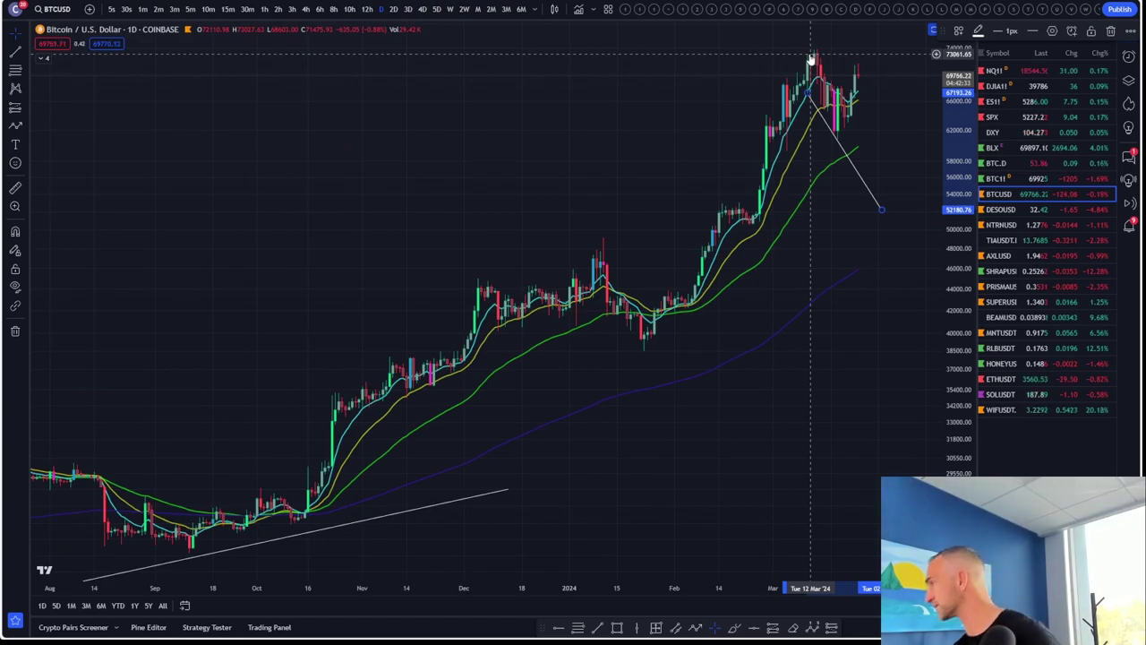
scroll(744, 156, "up", 4)
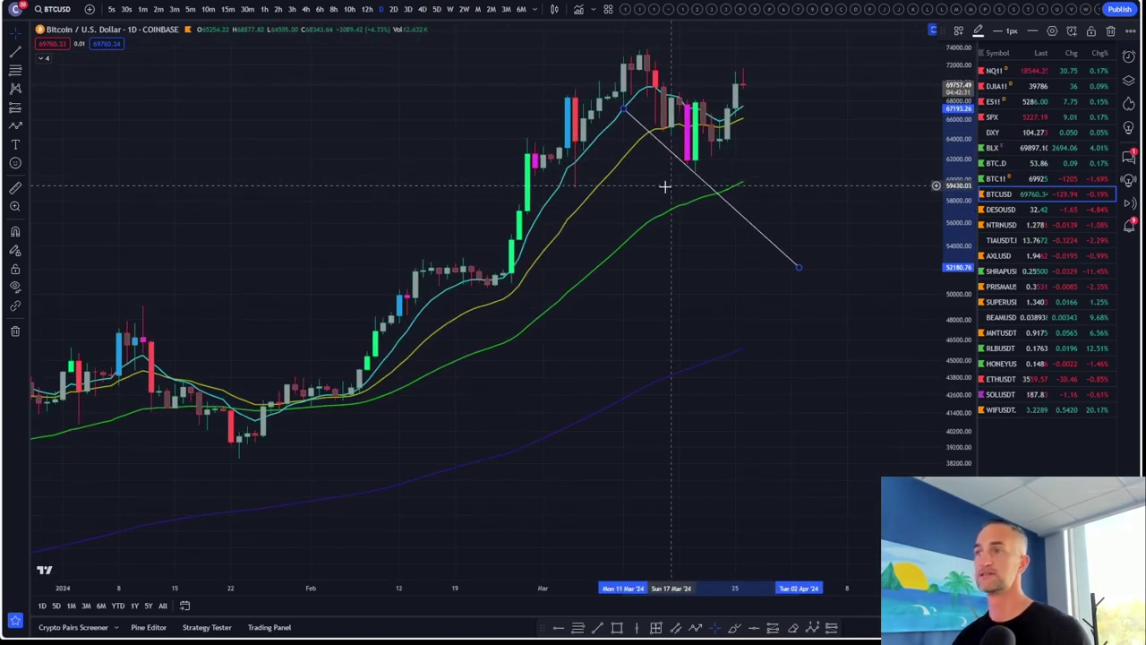
scroll(790, 189, "up", 2)
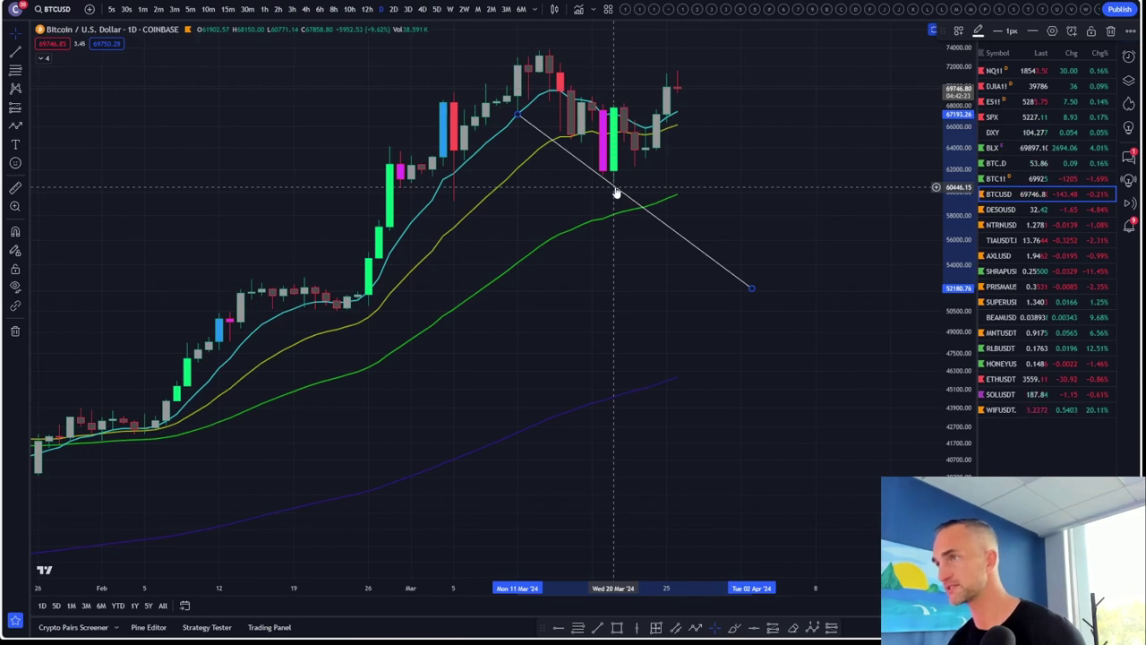
scroll(615, 188, "down", 3)
scroll(614, 188, "up", 3)
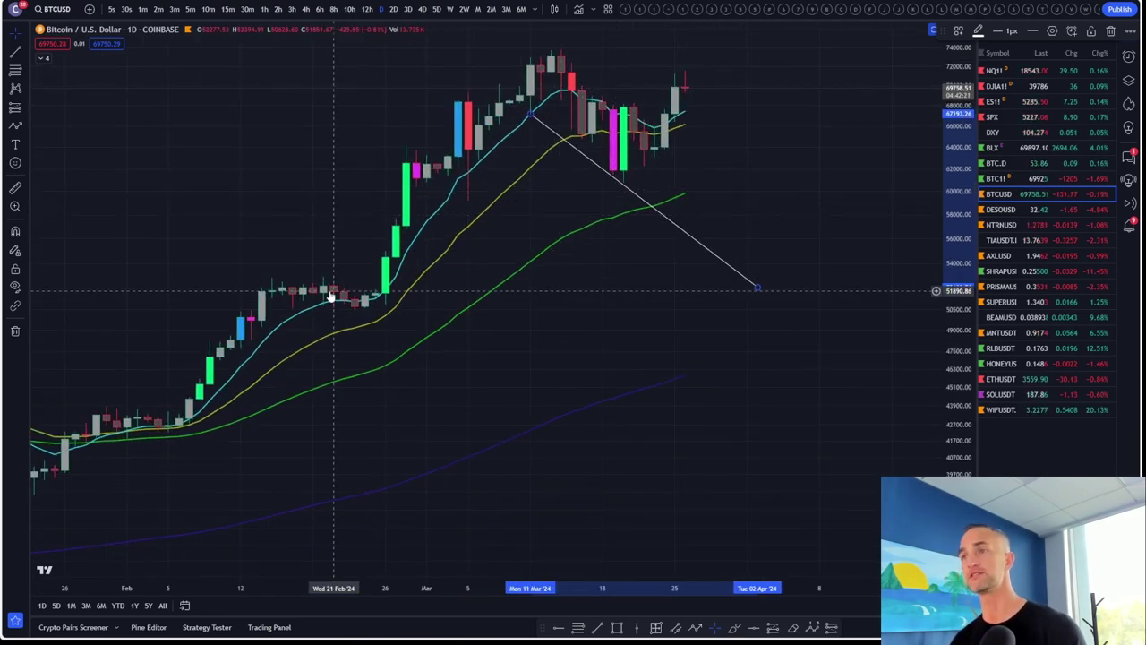
scroll(329, 290, "up", 3)
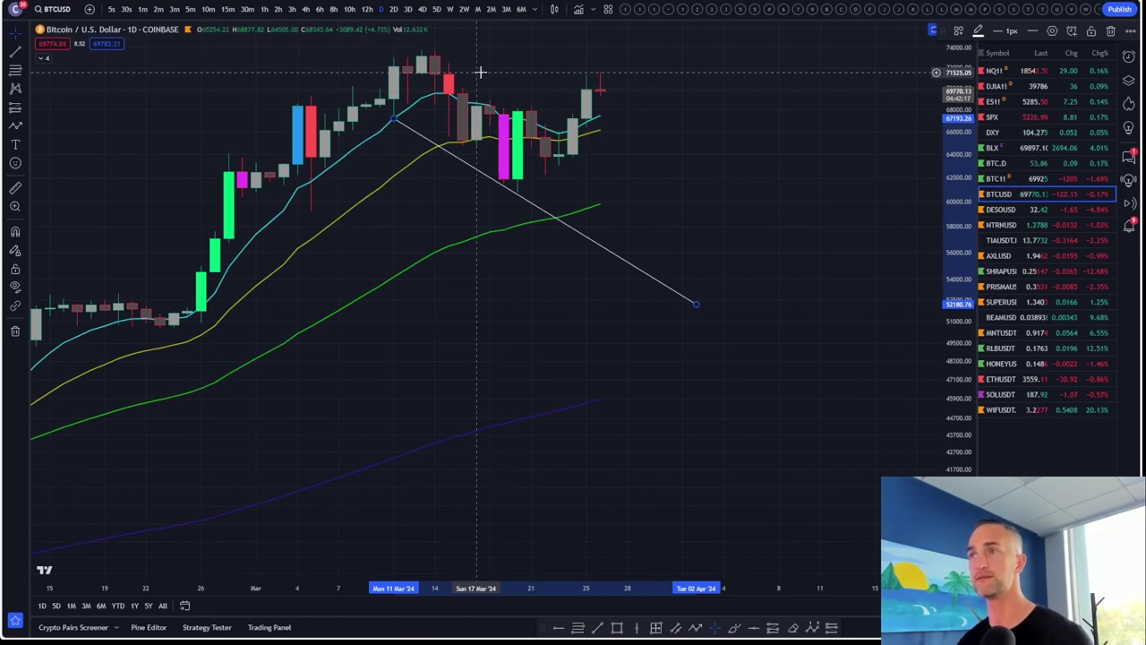
scroll(904, 94, "down", 2)
left_click_drag(957, 199, 957, 255)
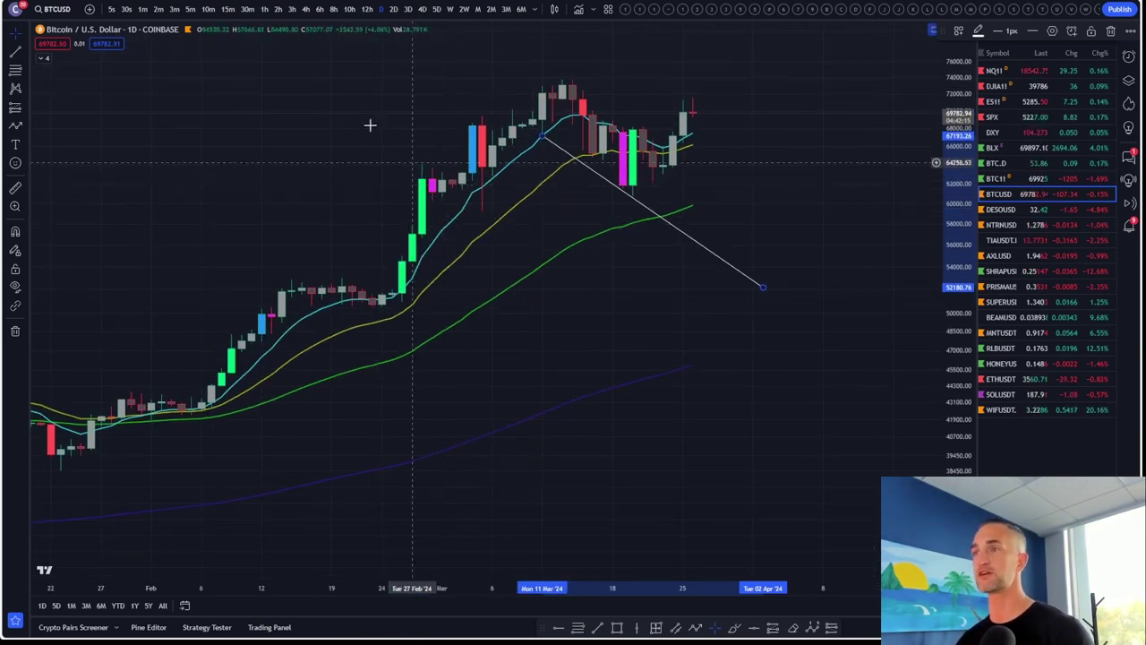
Draw a Fibonacci retracement over the BTCUSD pullback, from about 73176 on 7 March to about 61831 on 10 April
left_click(15, 71)
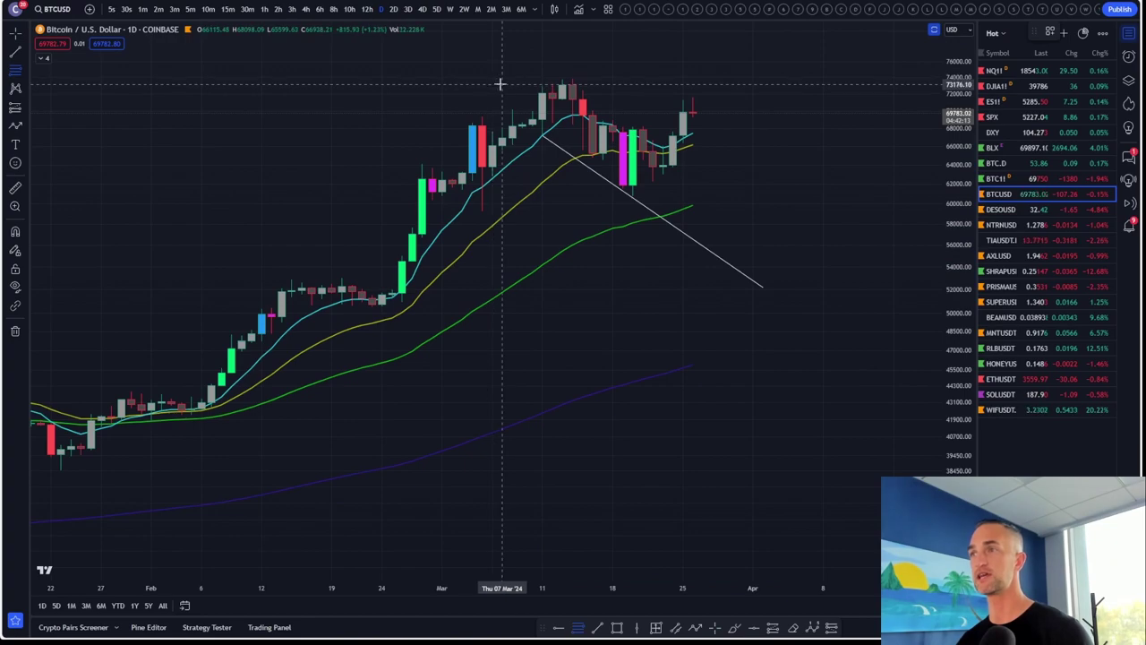
left_click(502, 84)
left_click(844, 186)
left_click_drag(953, 152, 953, 215)
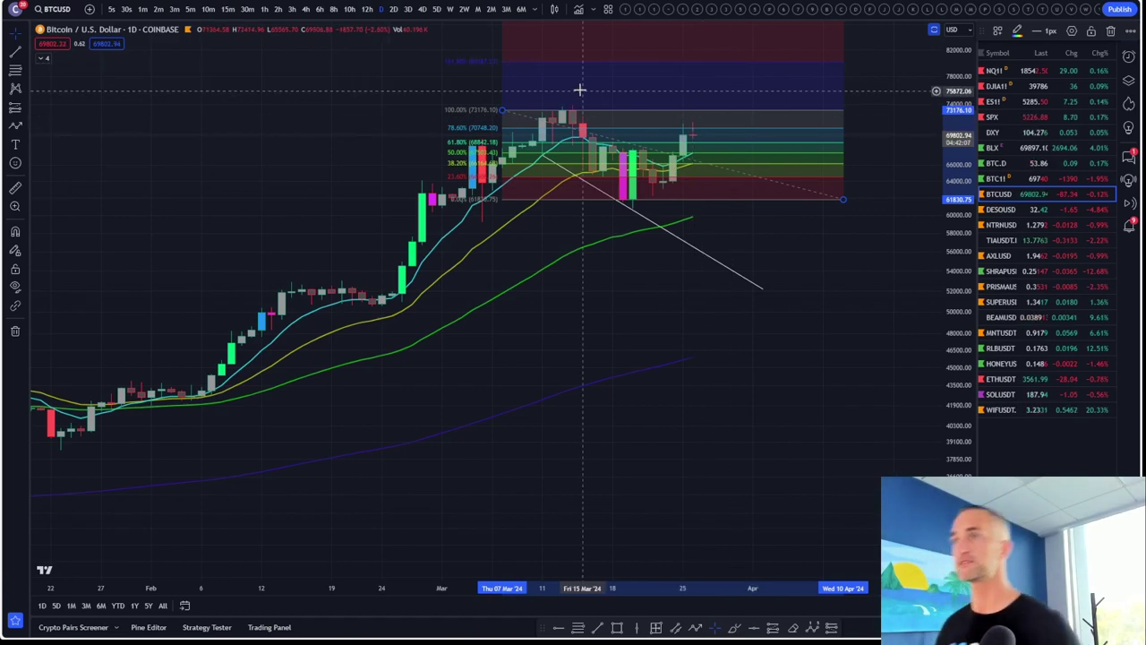
Delete the Fibonacci retracement from the BTCUSD pullback
scroll(708, 218, "up", 1)
scroll(709, 217, "up", 1)
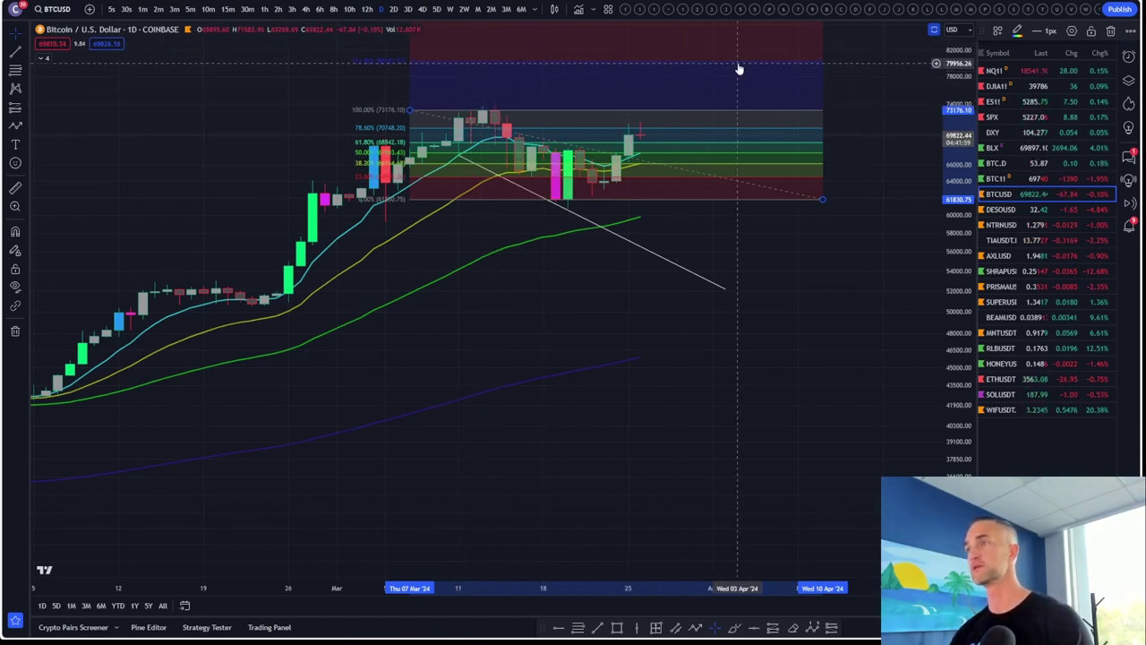
scroll(724, 199, "down", 2)
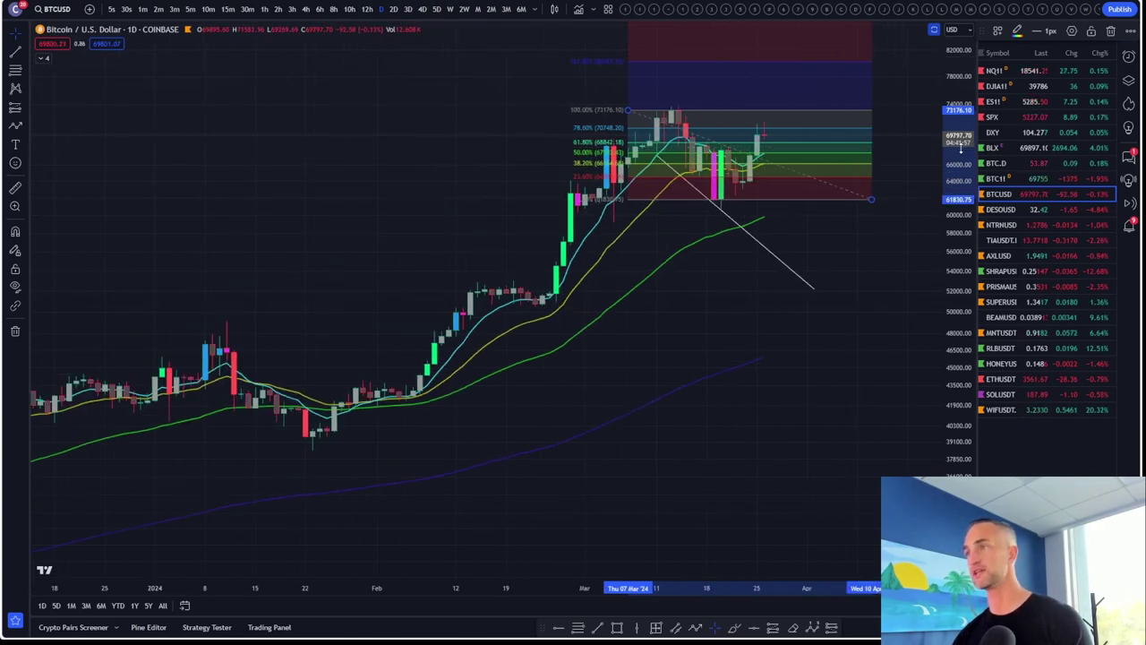
scroll(805, 286, "up", 3)
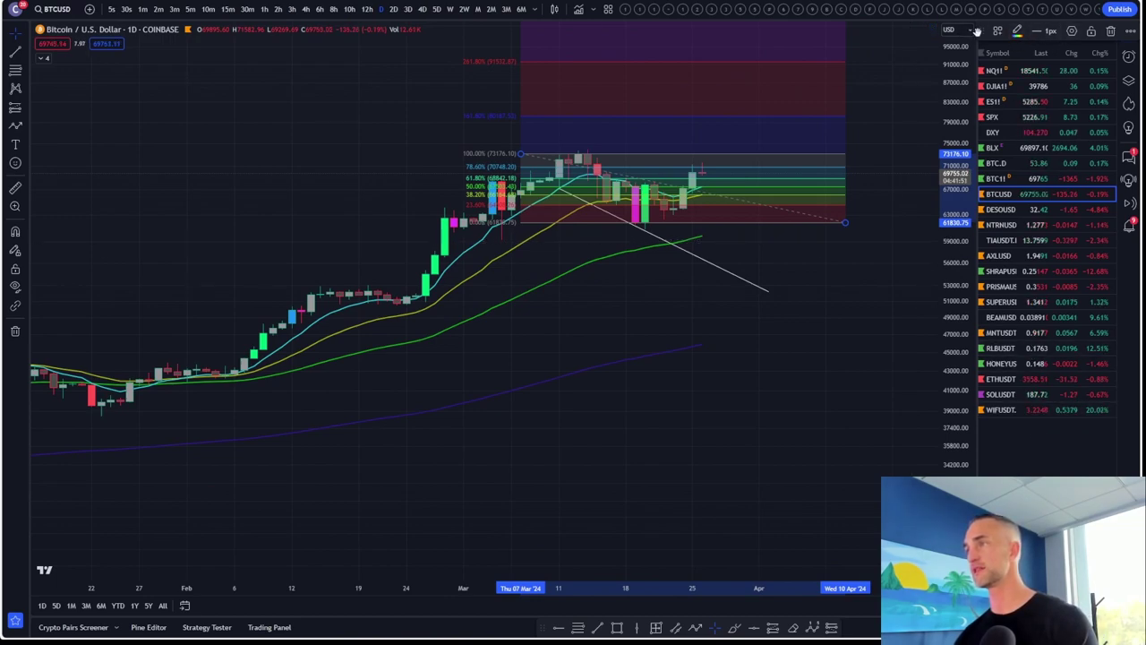
left_click(1111, 33)
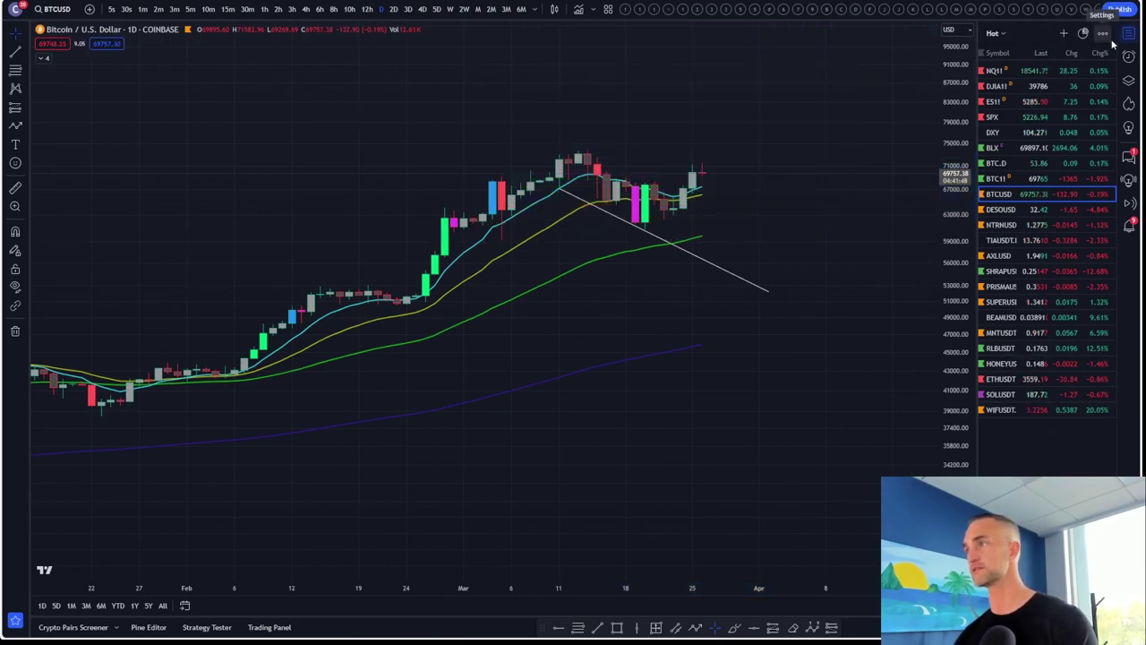
Switch the chart to NASDAQ 100 E-mini Futures (NQ1!) and frame its rally since September 2023 within the retracement bands
left_click(1024, 75)
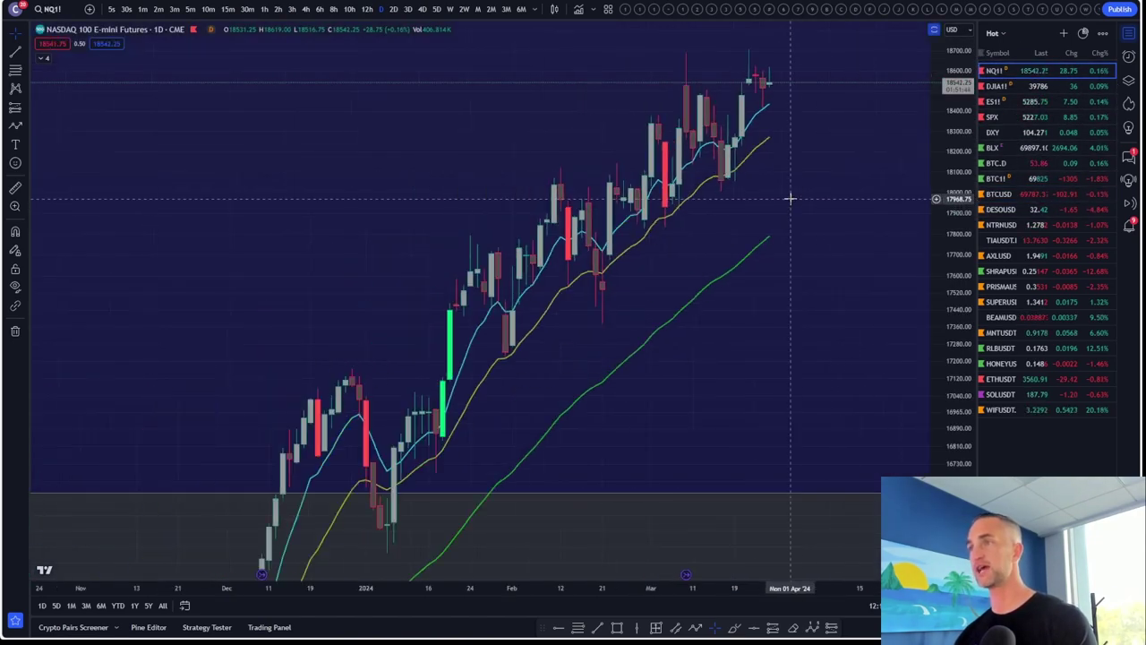
scroll(940, 255, "down", 3)
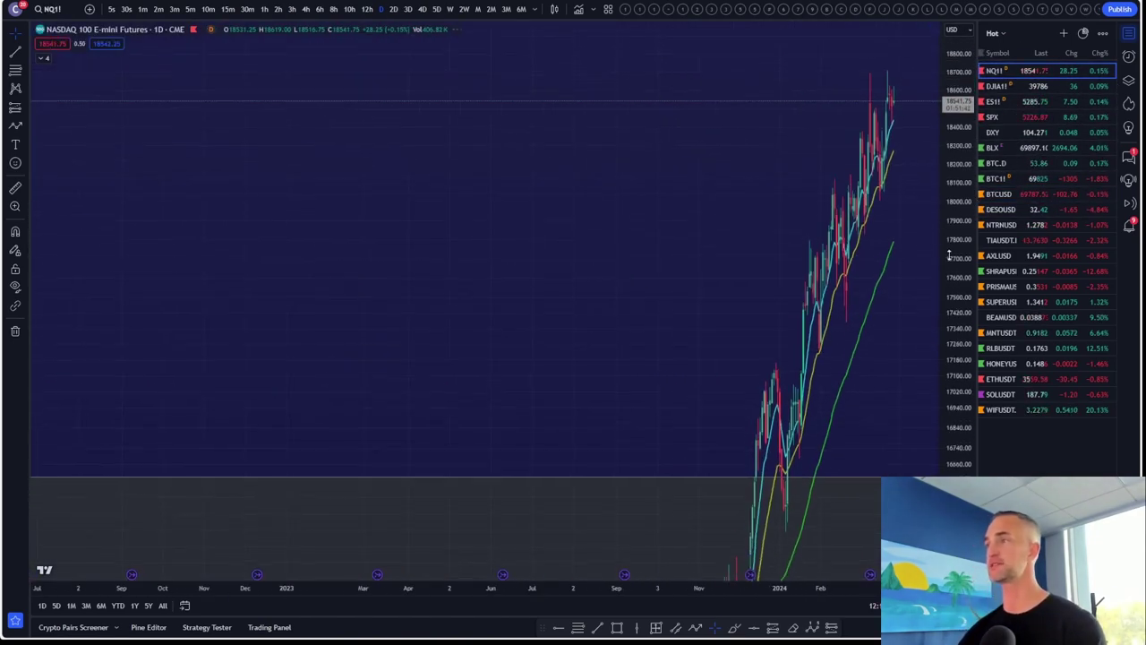
scroll(945, 255, "down", 5)
scroll(857, 238, "up", 5)
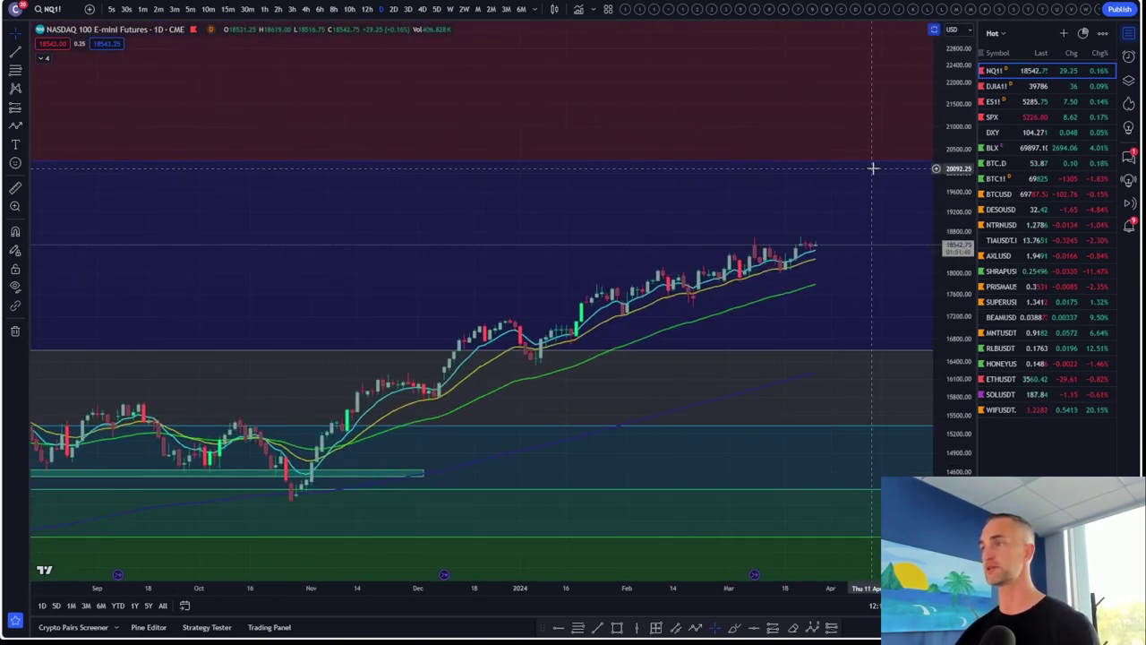
Place a horizontal line at about 20266.75 on the retracement level above the NQ1! price and move the drawing toolbar off the watchlist
left_click(25, 56)
left_click(72, 168)
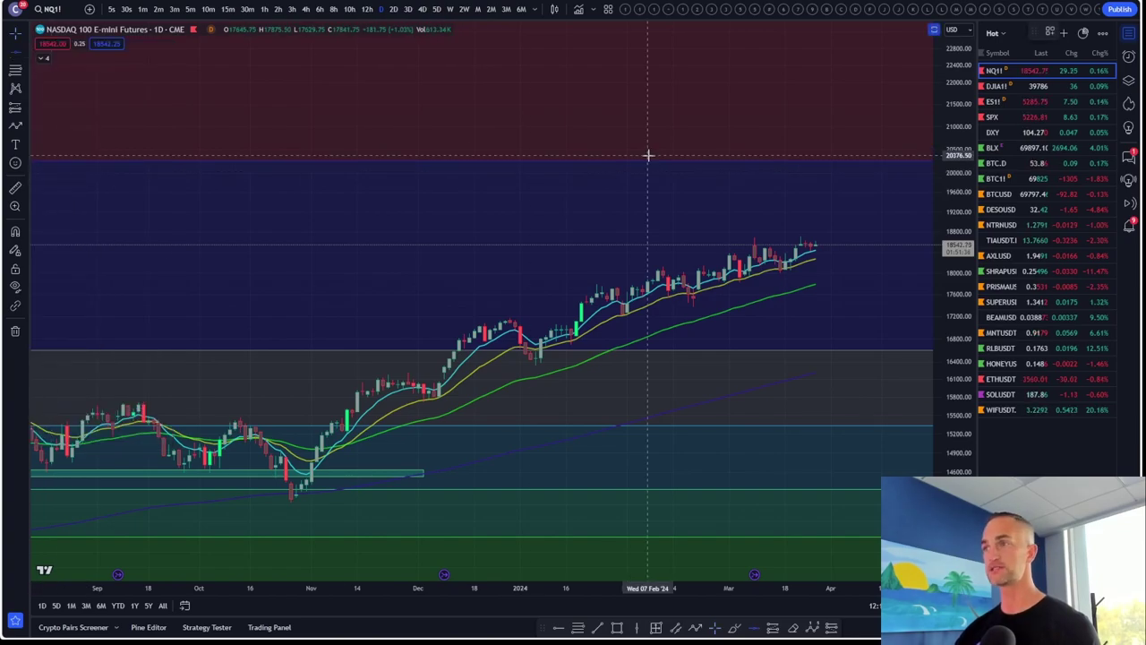
left_click(650, 160)
scroll(671, 185, "down", 5)
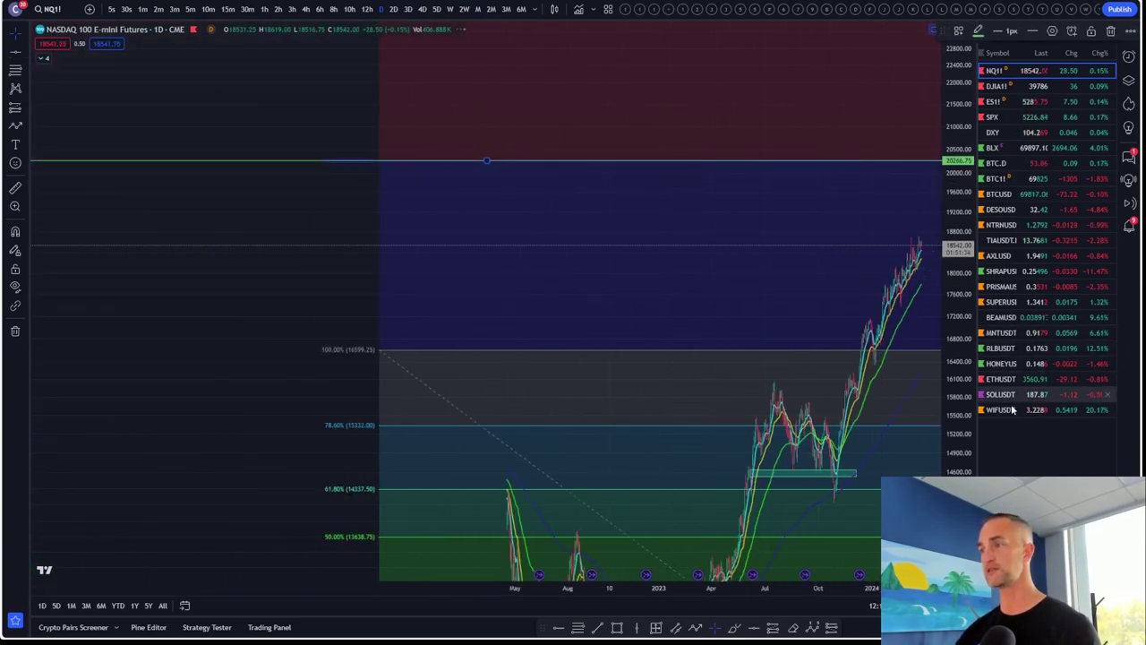
left_click_drag(963, 421, 963, 524)
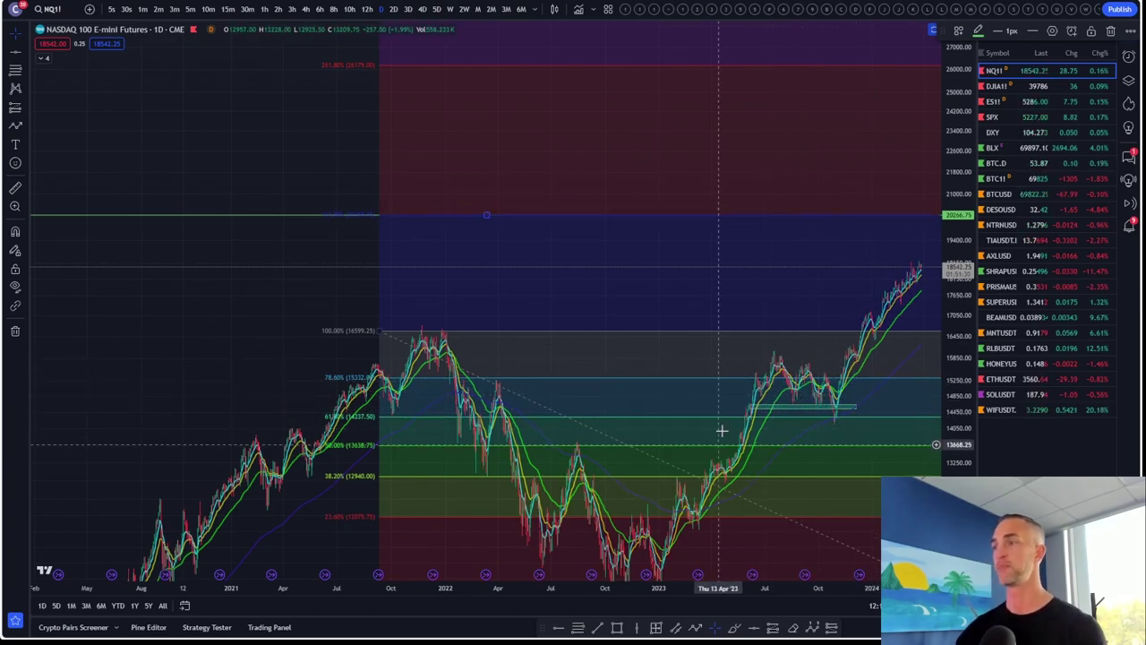
scroll(788, 433, "up", 2)
scroll(788, 432, "up", 1)
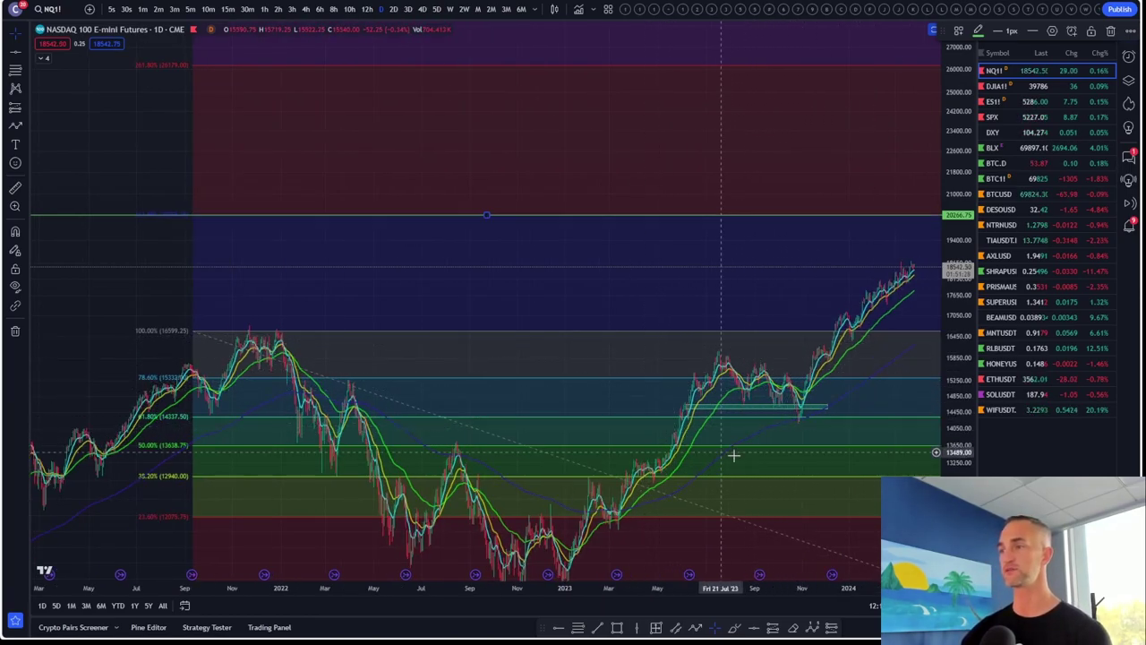
scroll(755, 422, "up", 2)
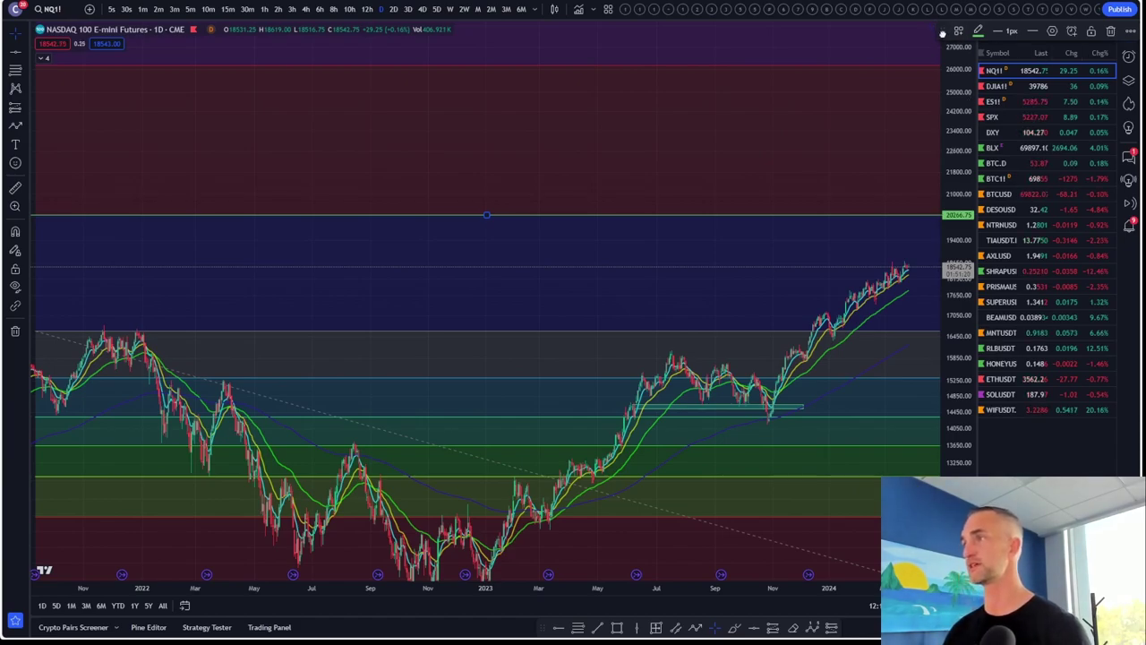
left_click_drag(945, 32, 686, 32)
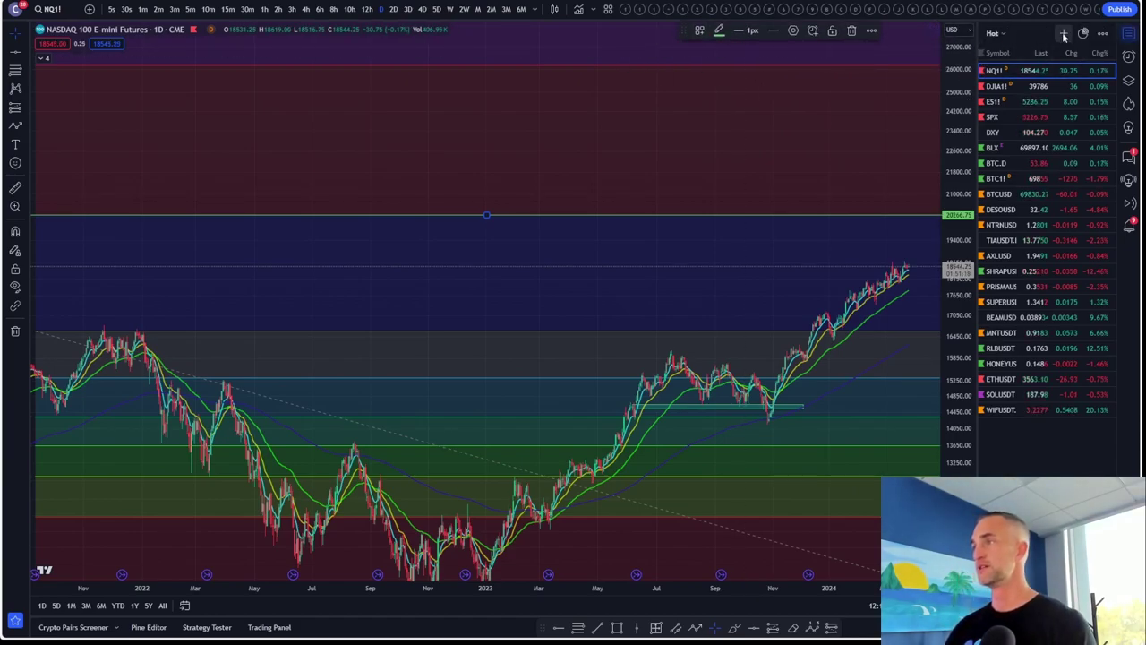
Look up WIF in the watchlist's symbol search and open the WIF / TetherUS perpetual contract chart from Binance
left_click(1063, 34)
type("WIF")
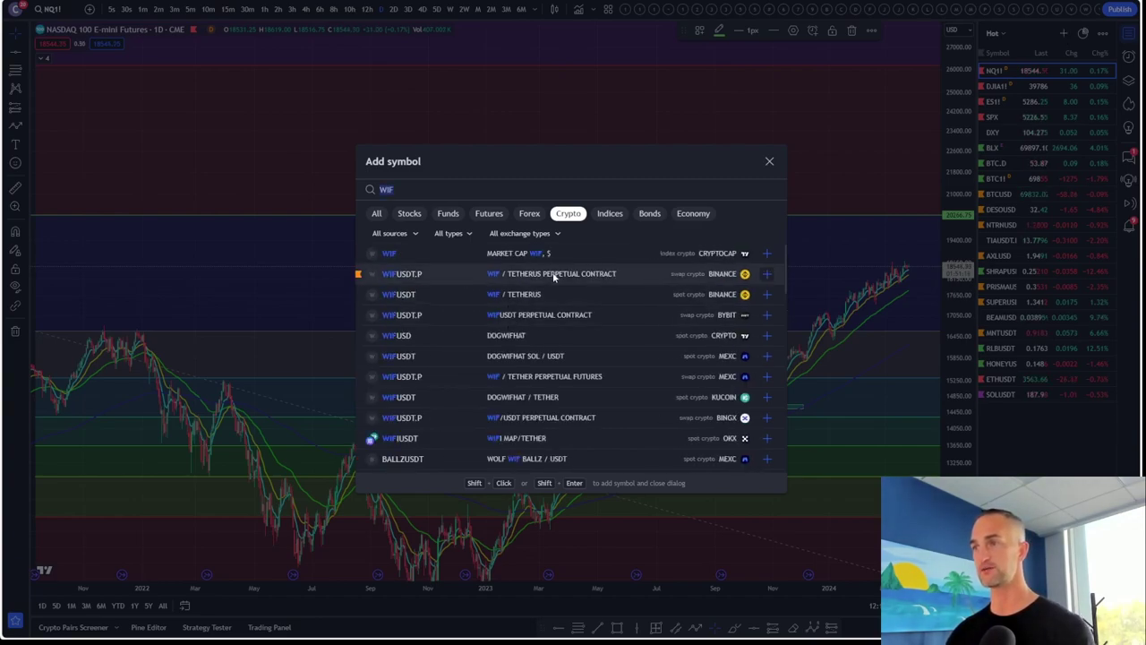
left_click(768, 163)
left_click(1000, 410)
scroll(883, 404, "up", 8)
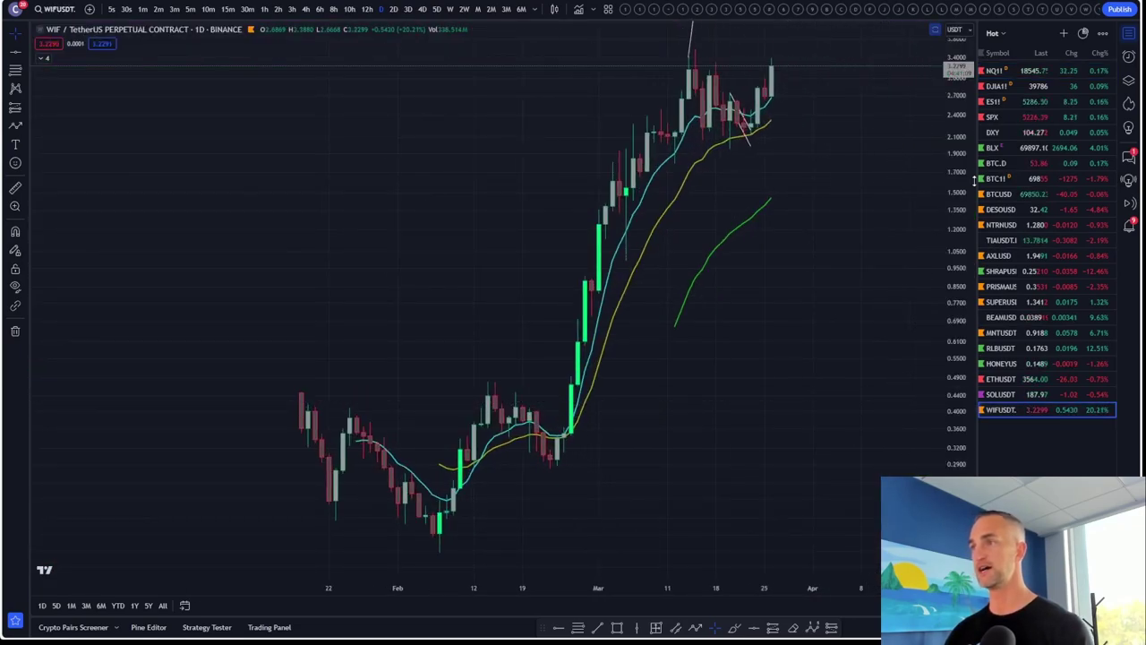
Set the WIF perpetual chart to the 15-minute timeframe and frame the candles of 25 and 26 March
left_click(226, 10)
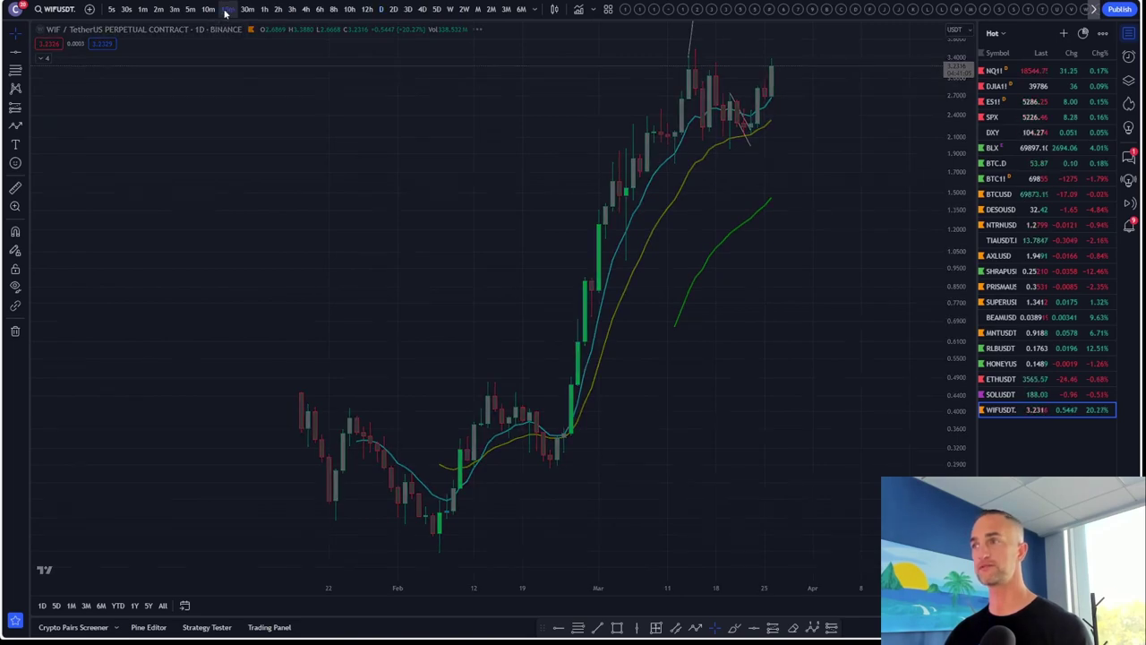
double_click(970, 247)
scroll(644, 399, "down", 8)
scroll(793, 319, "up", 5)
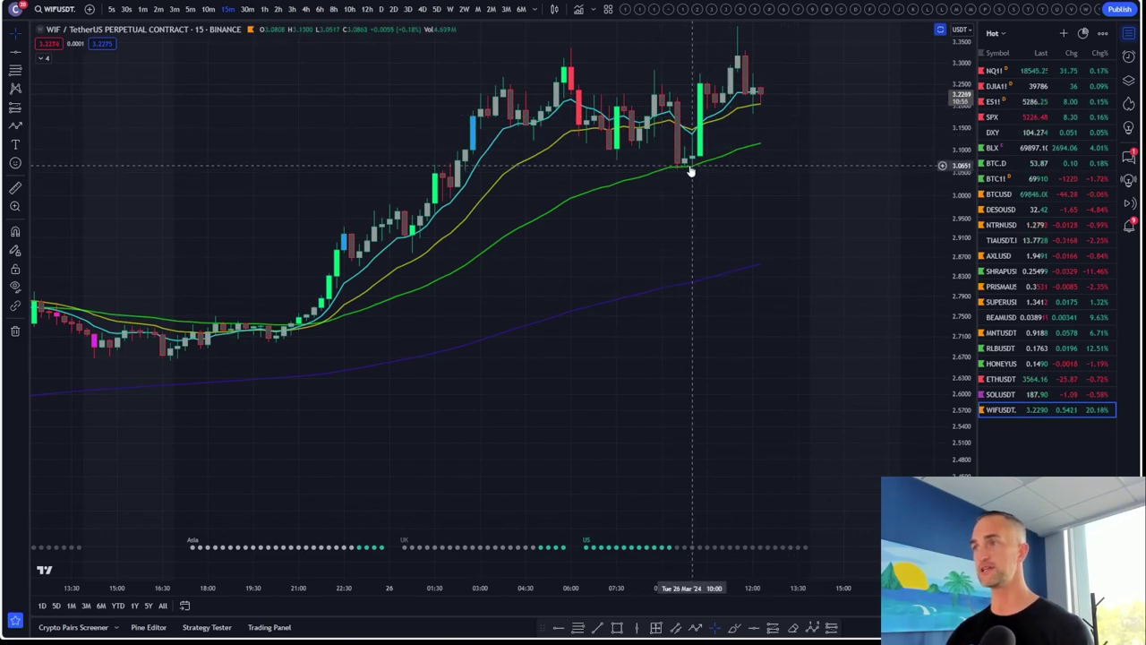
Reveal the indicator panes to compare the oscillators with the 15-minute WIF pullback, and restore the full-size price chart
double_click(696, 197)
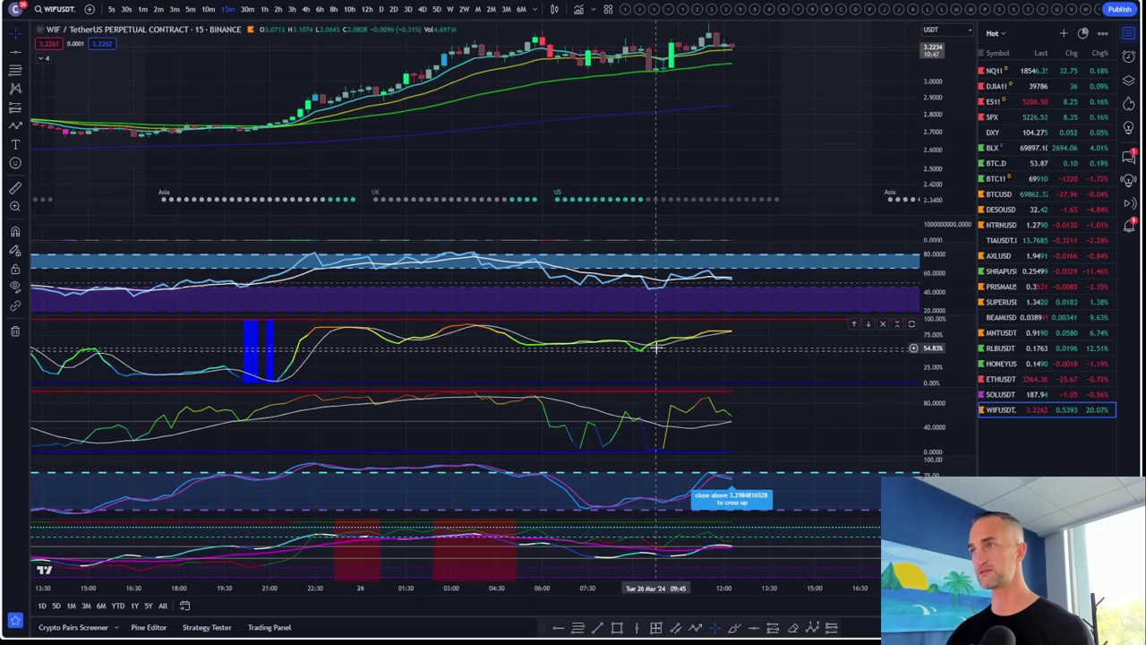
scroll(716, 97, "down", 3)
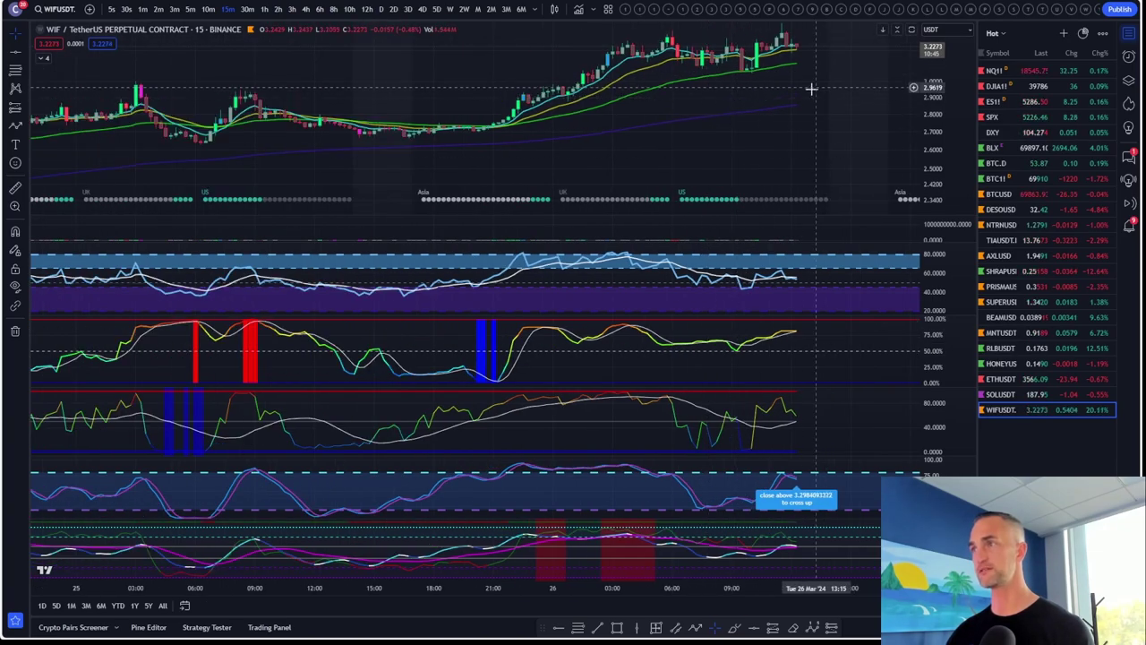
left_click_drag(799, 93, 664, 137)
double_click(664, 137)
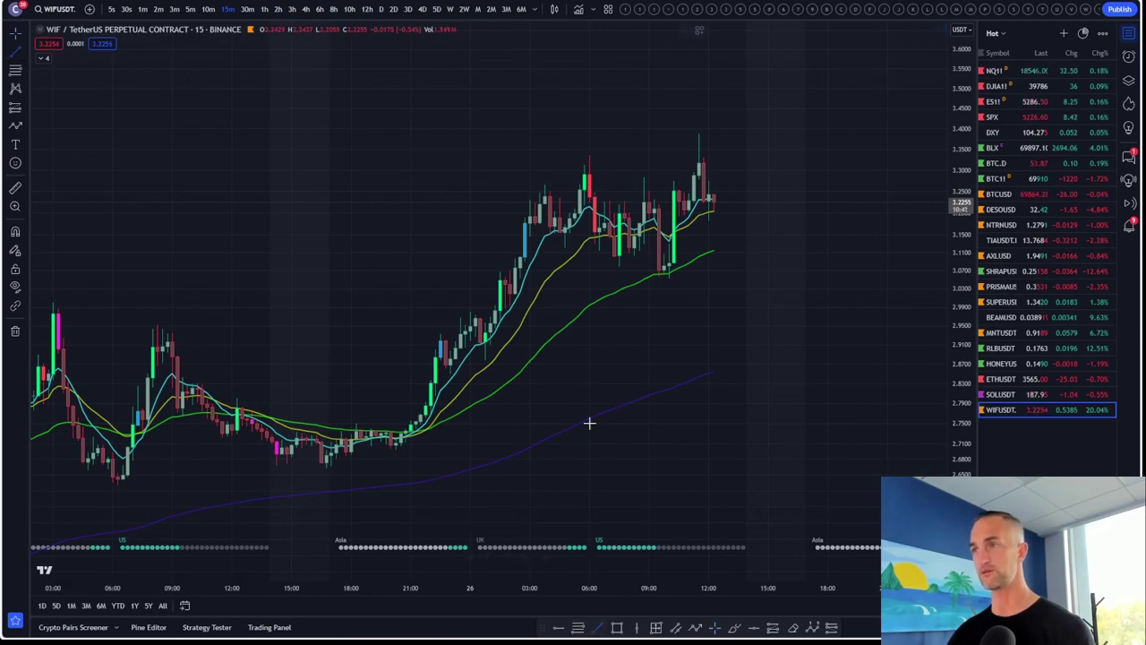
Draw a falling trend line over the WIF highs from about 3.3295 at 05:45 to about 3.0544 at 16:00 on 26 March
left_click(584, 158)
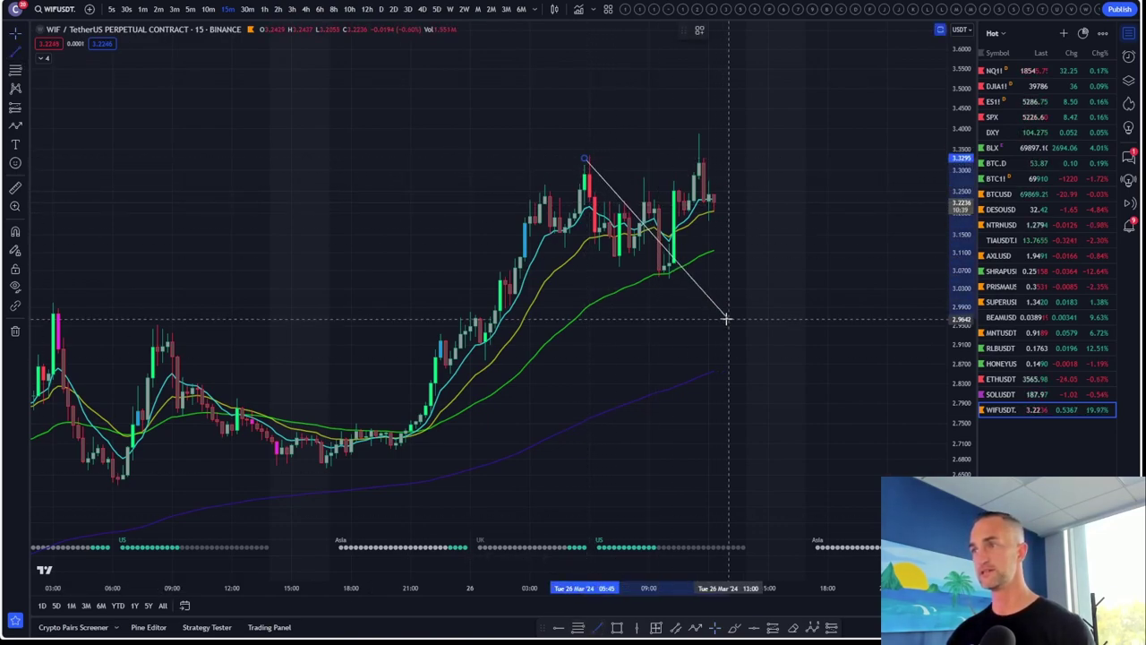
left_click(796, 301)
scroll(673, 224, "up", 3)
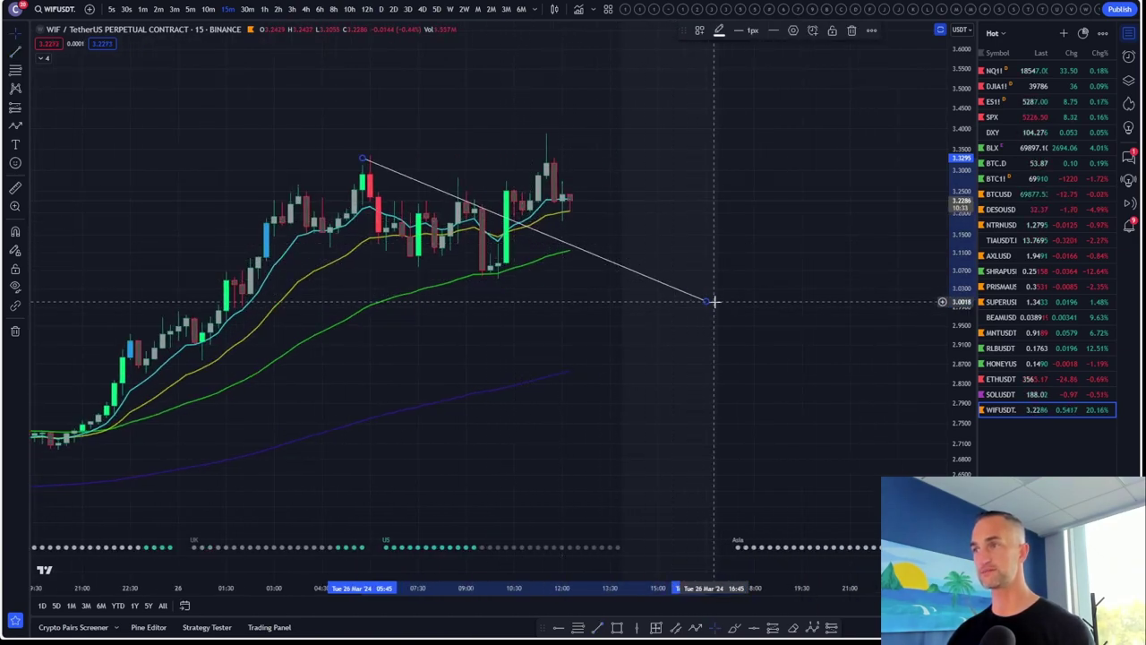
left_click_drag(707, 303, 688, 275)
scroll(400, 219, "up", 2)
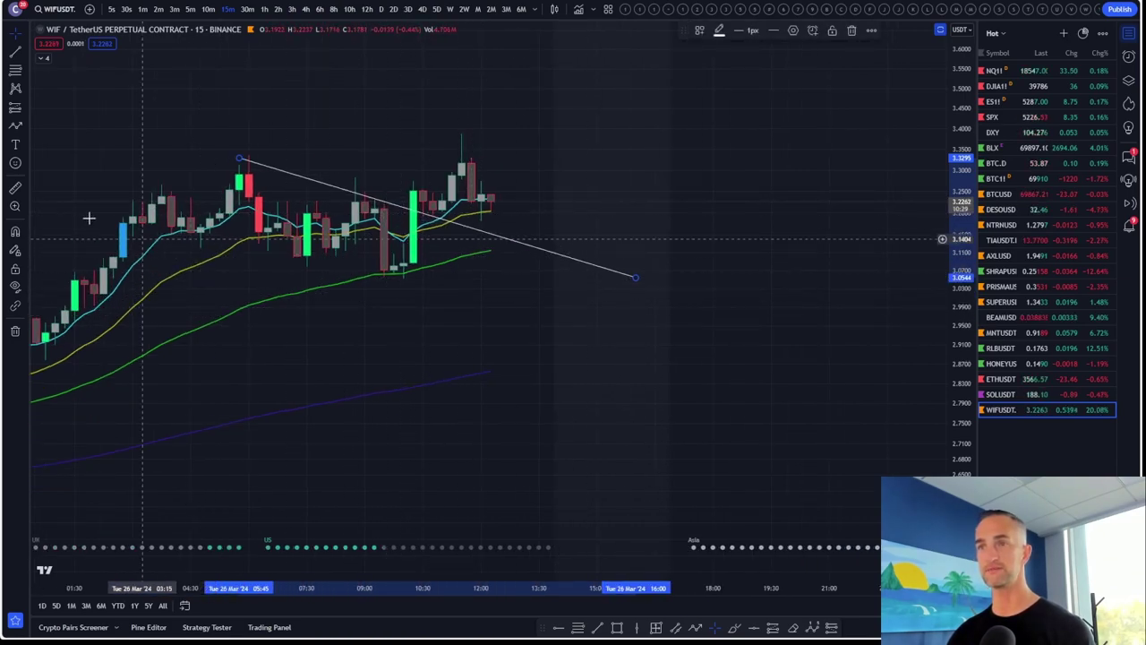
Draw a second trend line under the WIF lows from about 3.1161 at 04:45 to about 3.0263 at 12:30 on 26 March
left_click(13, 53)
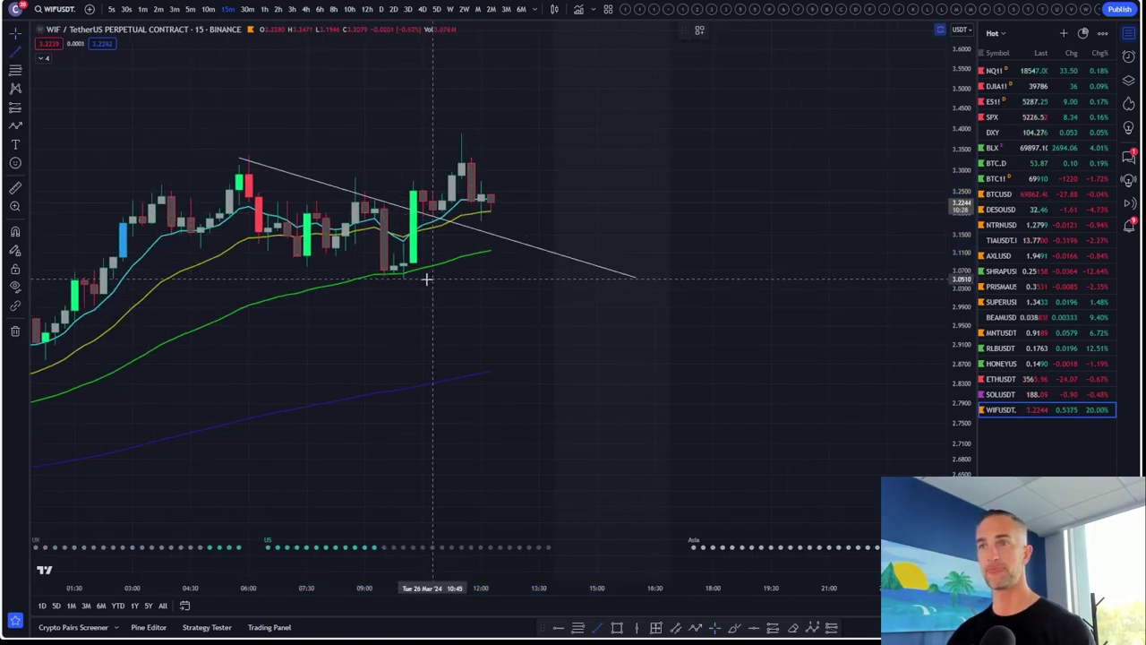
left_click(196, 250)
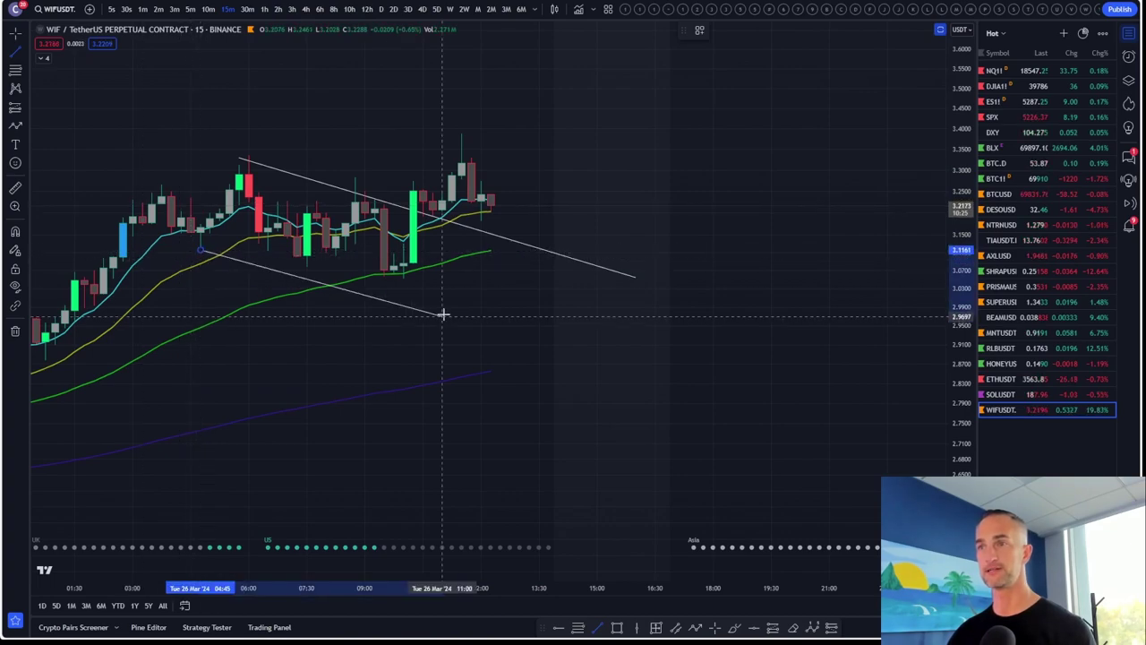
left_click(501, 288)
scroll(707, 258, "down", 2)
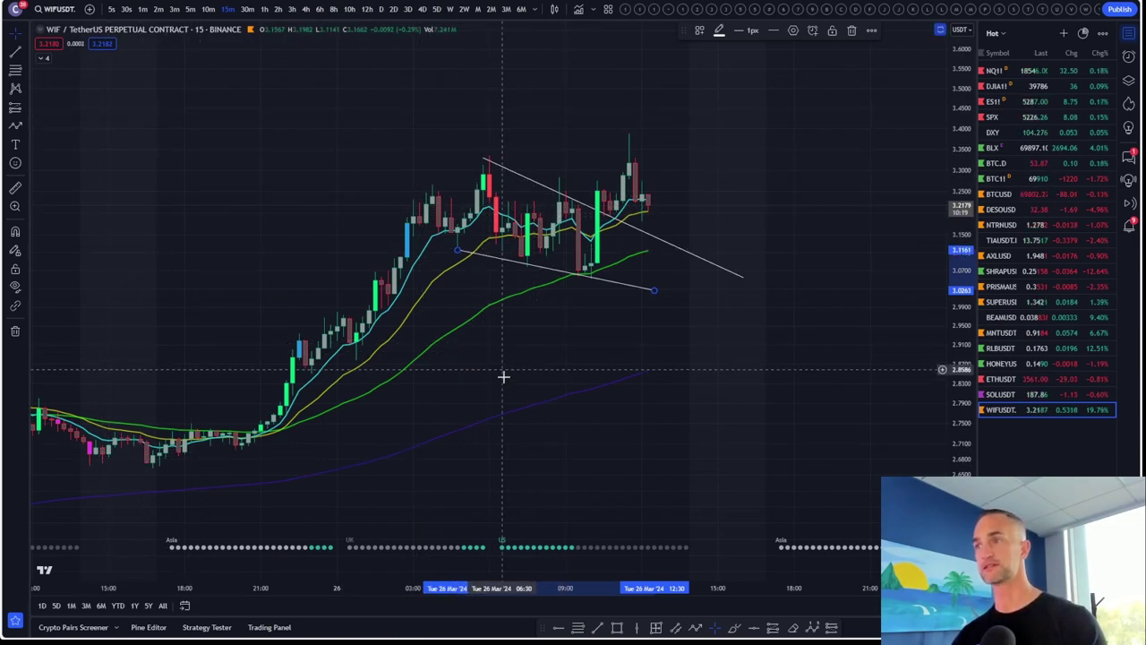
Draw a near-vertical line across the flag's height and move it to the breakout, spanning about 3.1766 to 3.3580 at 11:15
left_click(597, 627)
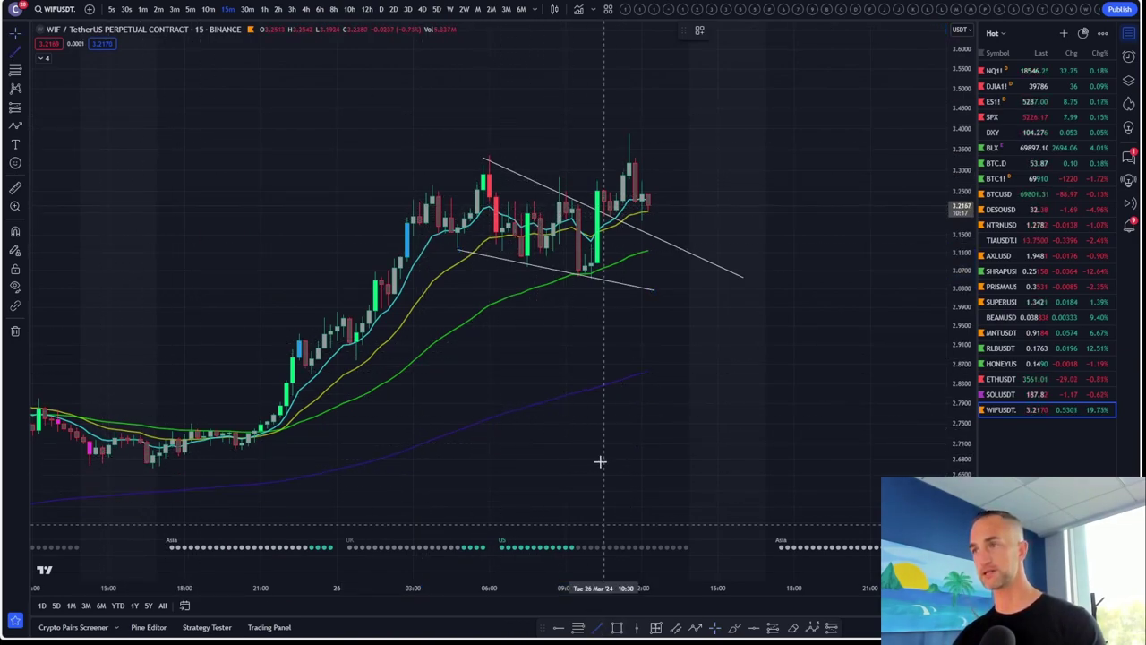
left_click(558, 192)
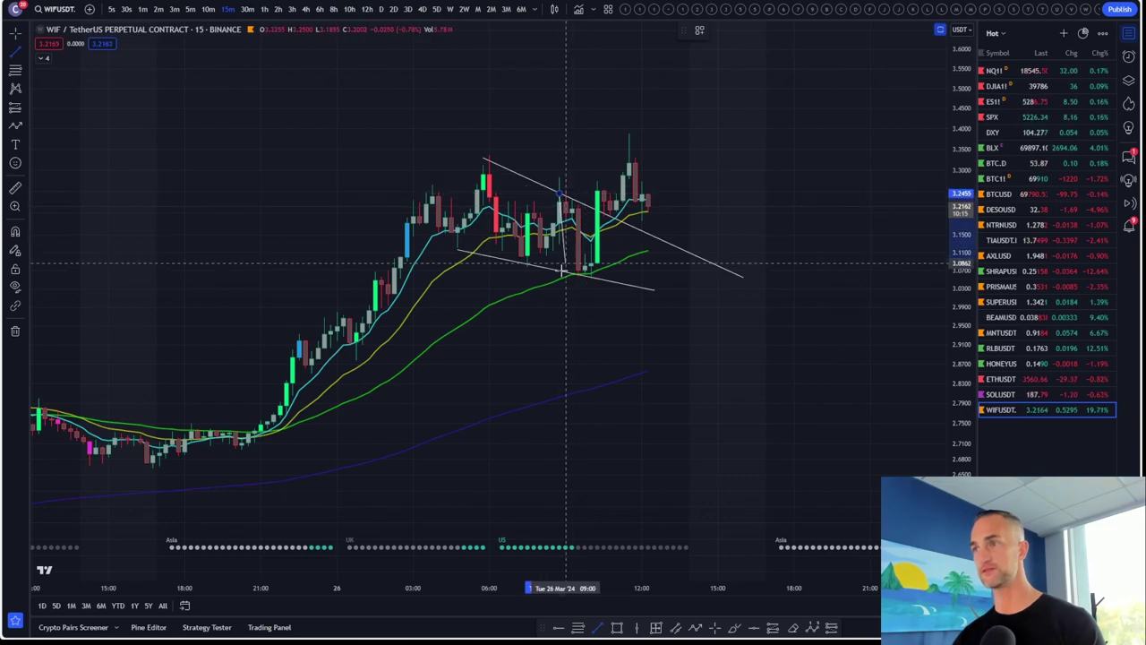
left_click_drag(560, 262, 623, 220)
left_click(624, 224)
scroll(614, 302, "down", 3)
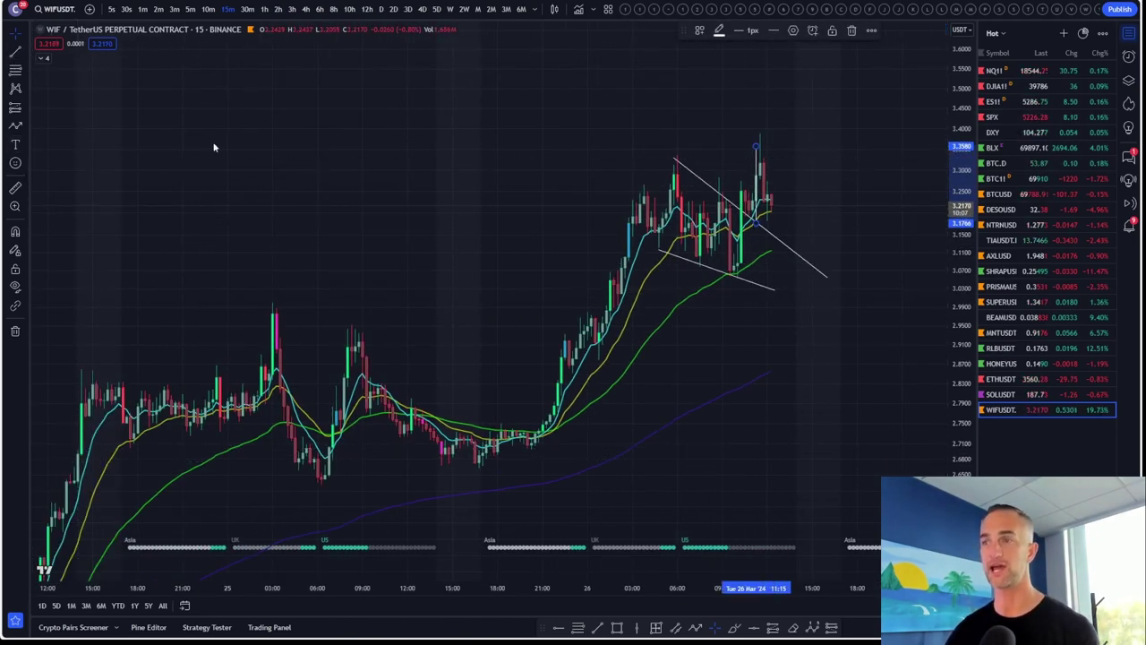
Draw a line along the flagpole from about 2.7053 at 20:15 on 25 March to about 3.3233 at 05:45 on 26 March
key("alt+t")
left_click(531, 442)
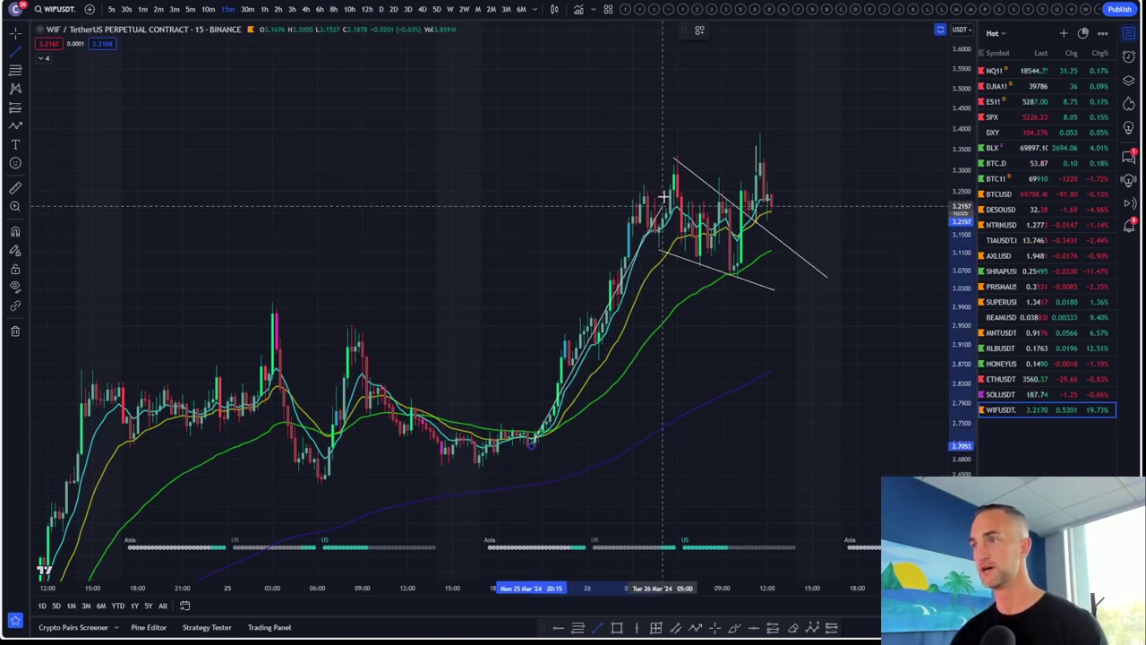
left_click(676, 163)
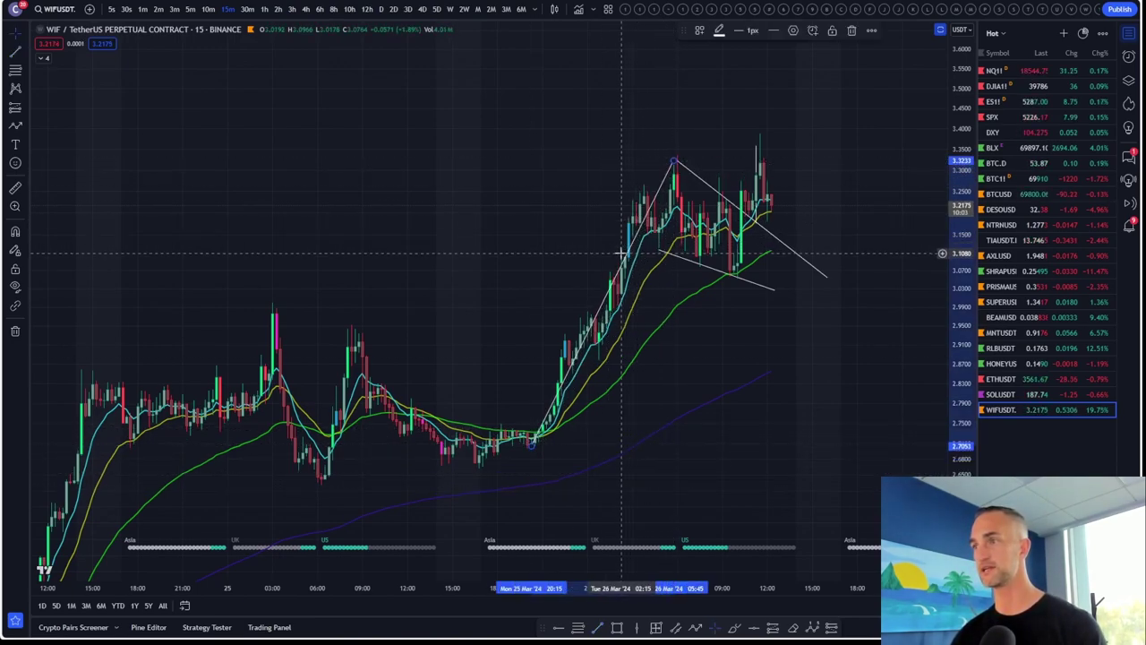
Move the flagpole line to the breakout so it projects from about 3.1743 at 11:30 on 26 March up to about 3.8995
left_click_drag(624, 267, 800, 146)
scroll(946, 319, "down", 3)
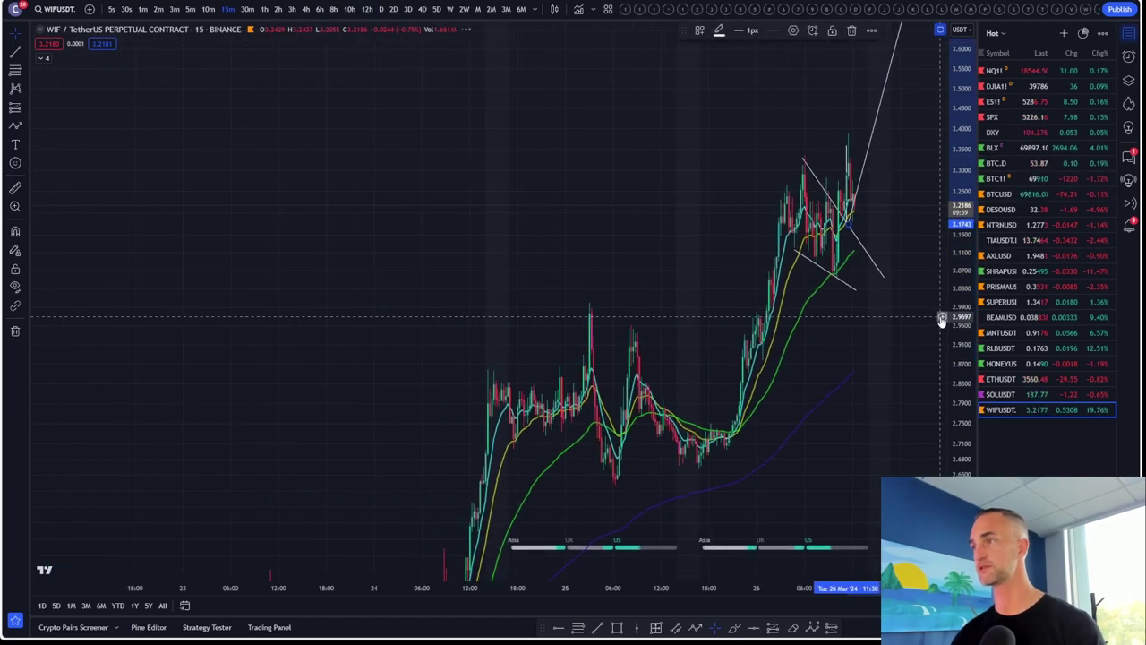
left_click_drag(954, 336, 953, 354)
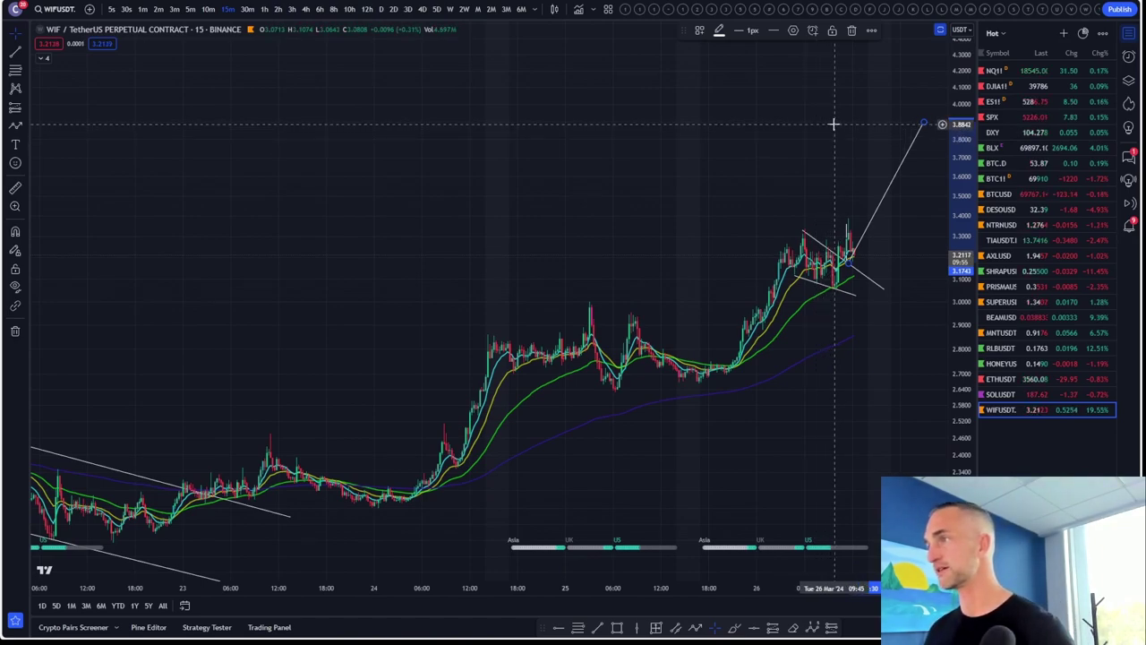
scroll(810, 242, "up", 2)
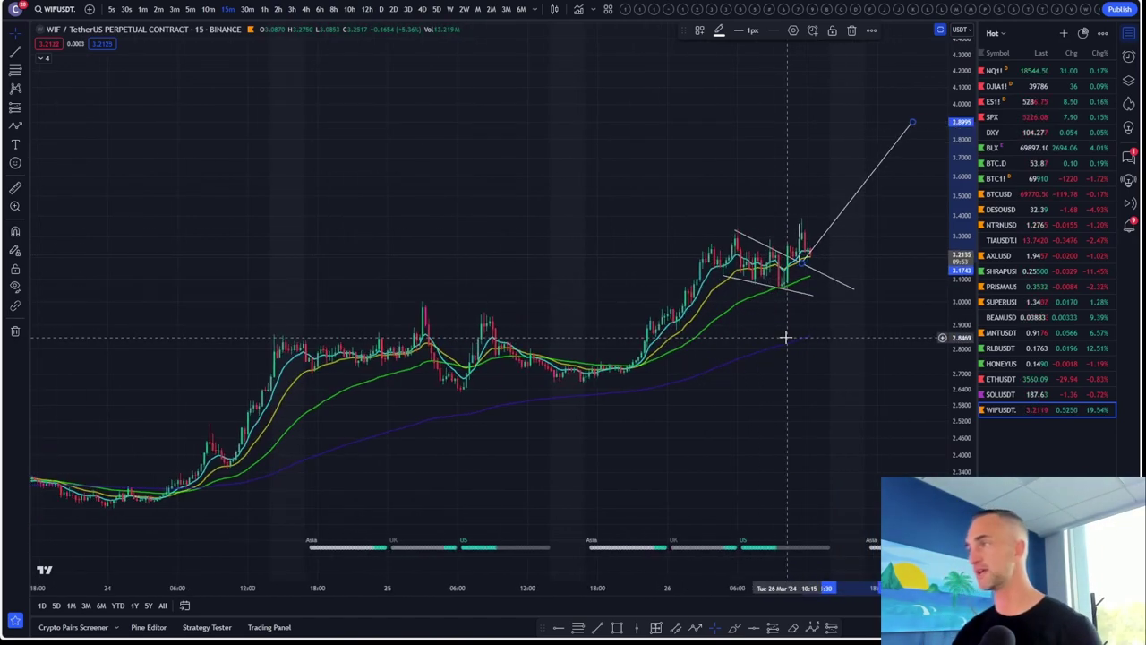
scroll(896, 296, "up", 3)
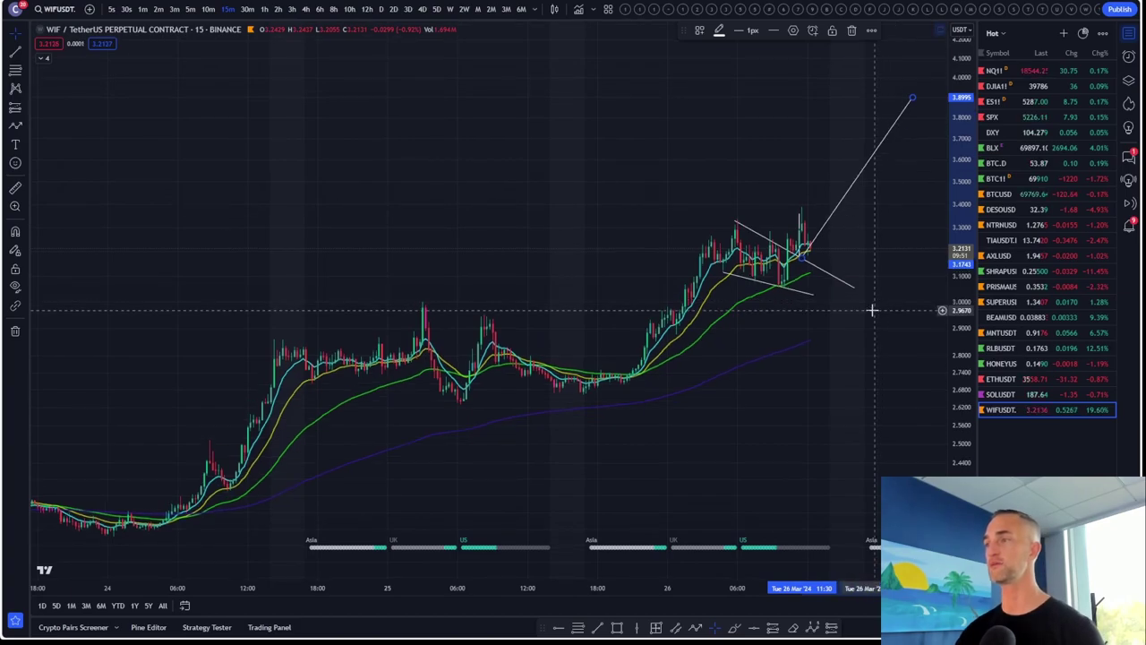
Restore the oscillator panes, switch WIF to the 1-hour timeframe and examine its recent price action against the oscillators
double_click(883, 233)
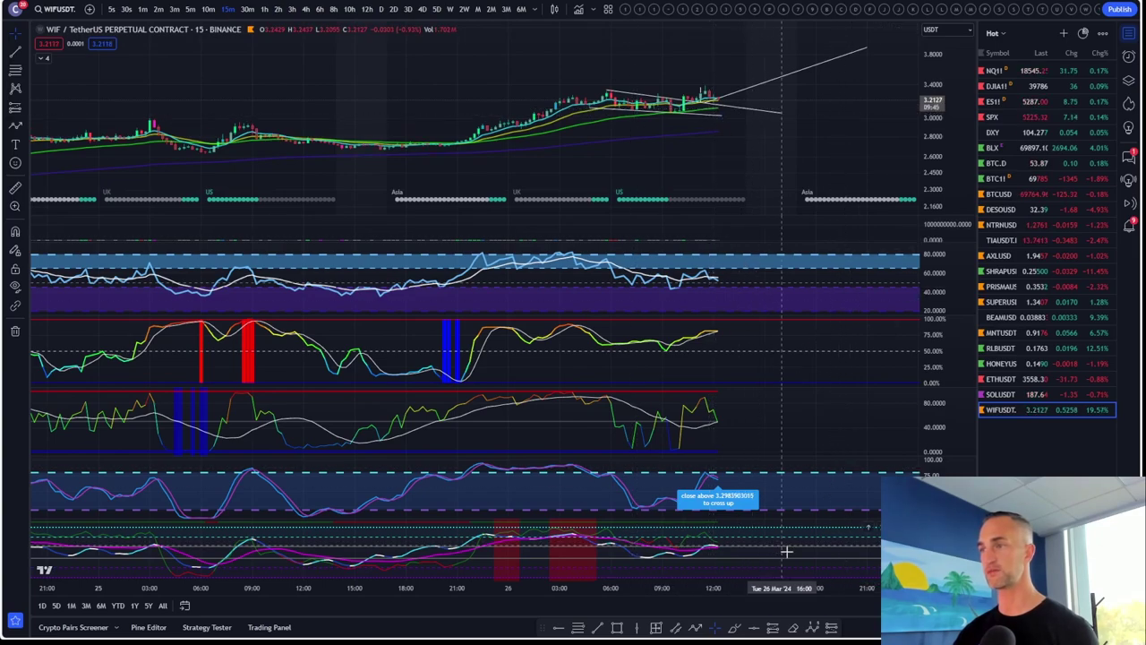
left_click(267, 10)
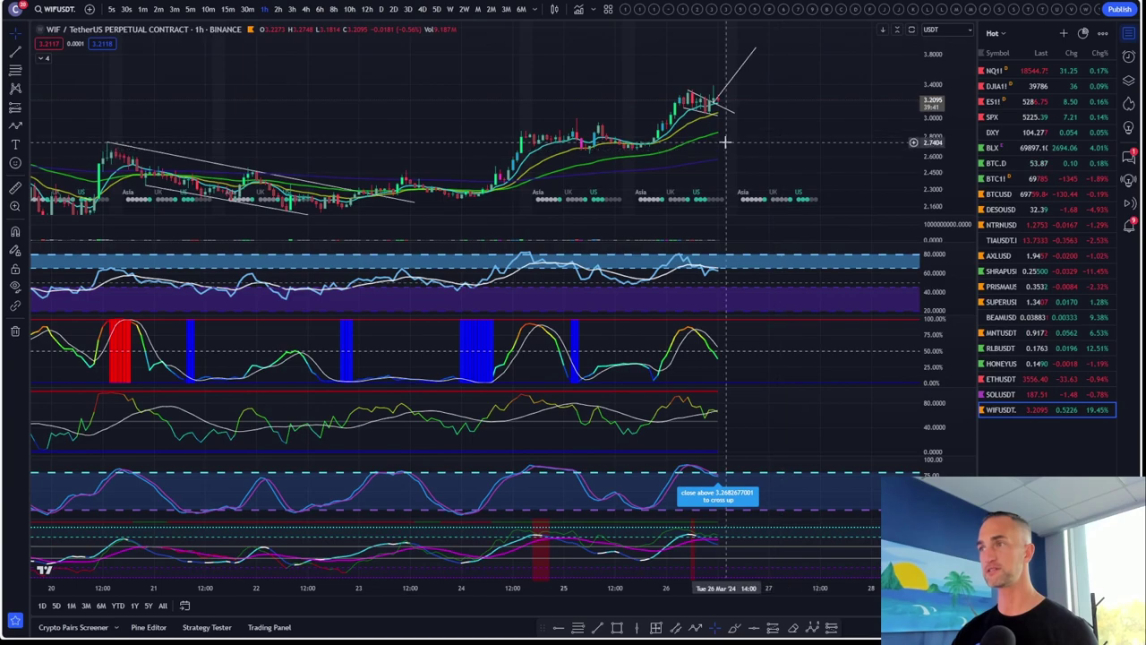
scroll(640, 126, "up", 2)
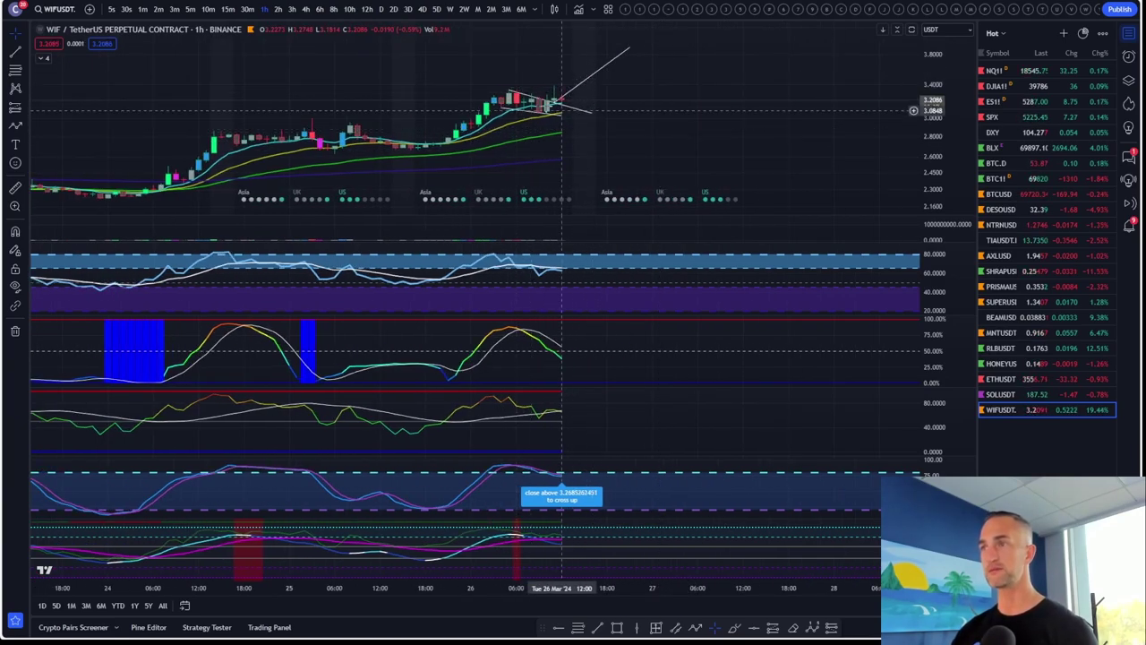
scroll(528, 100, "up", 3)
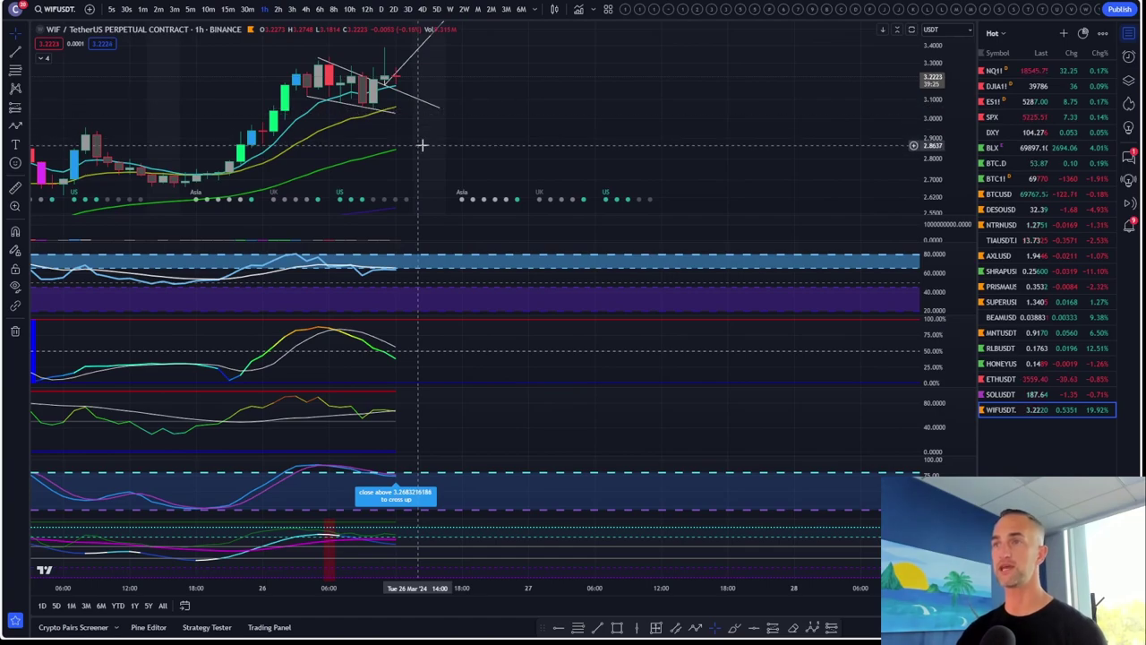
scroll(421, 144, "left", 5)
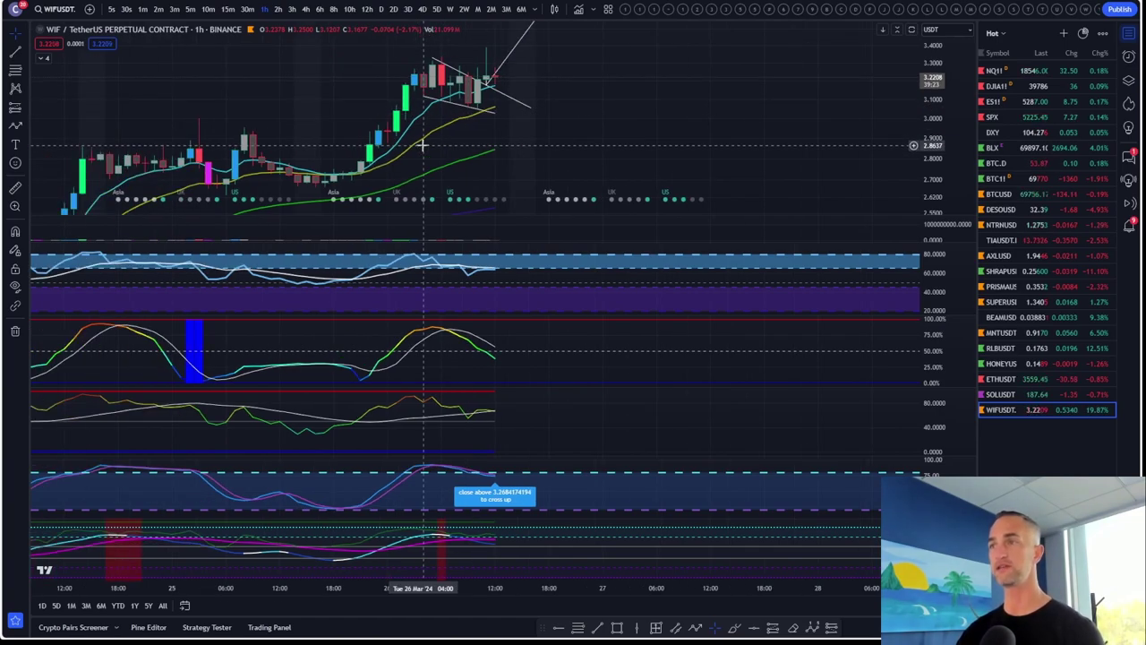
scroll(422, 144, "left", 4)
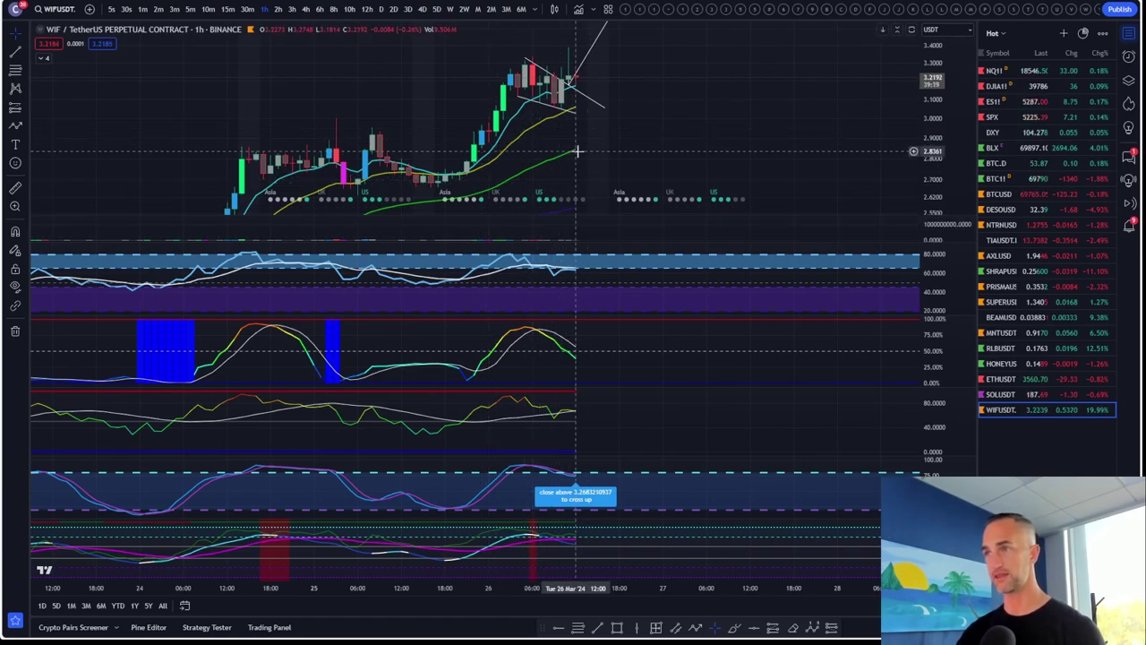
scroll(582, 146, "right", 5)
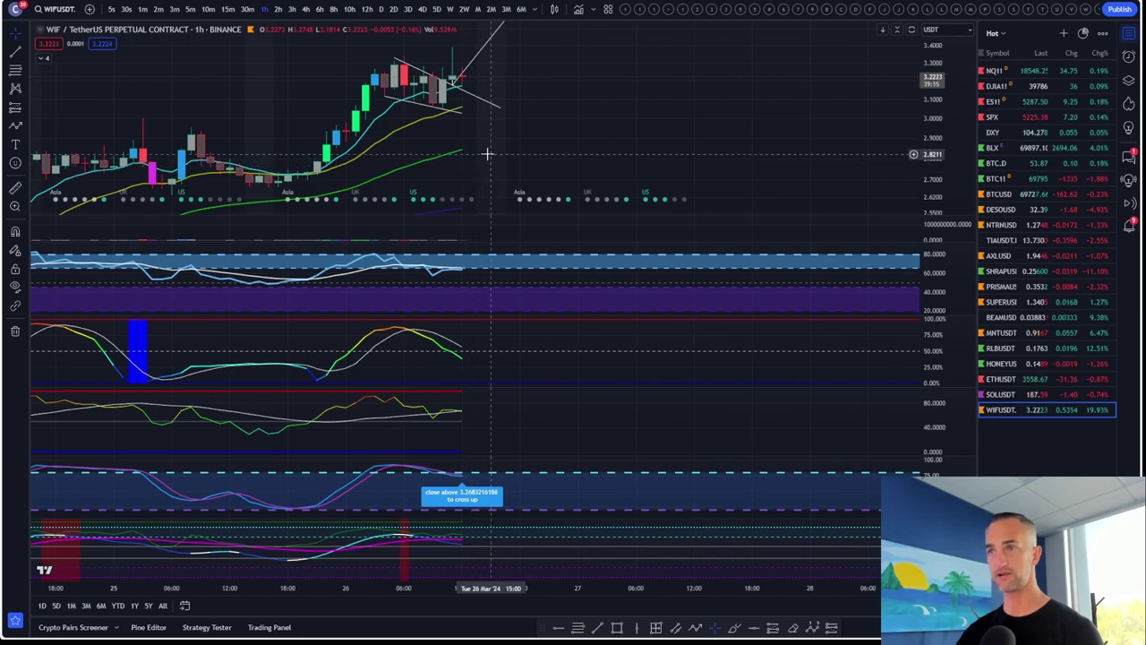
scroll(487, 154, "down", 3)
left_click_drag(933, 89, 909, 126)
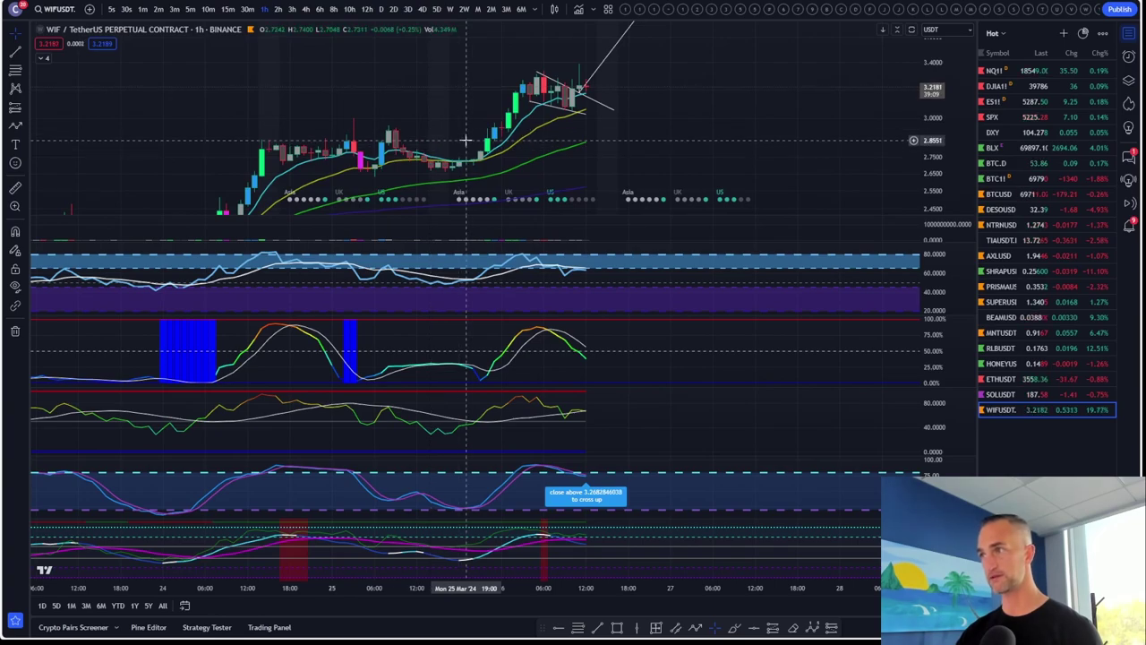
scroll(466, 140, "up", 2)
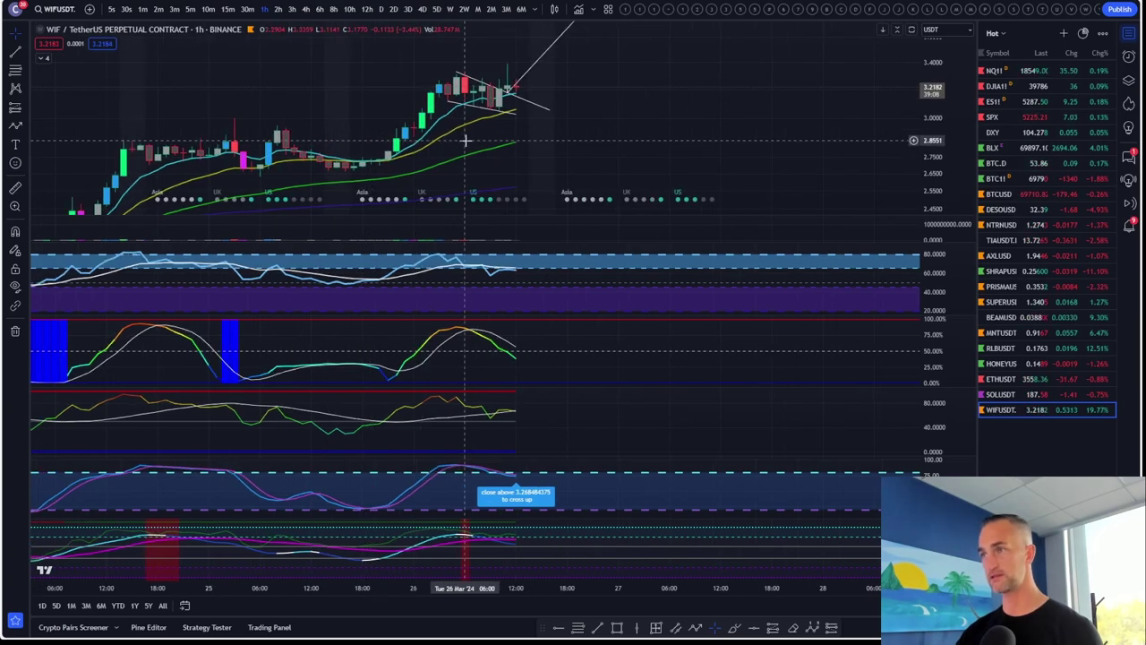
Place a long position beside the latest WIF candles with entry at about 2.8453 and stop at about 2.7236
left_click(16, 107)
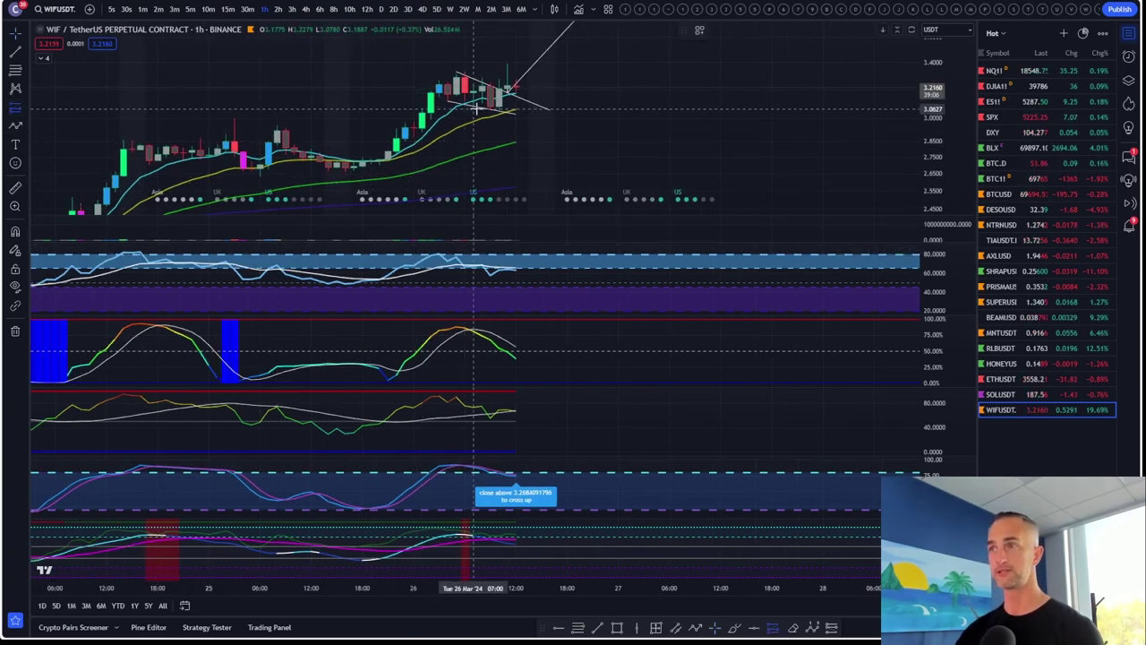
left_click(590, 141)
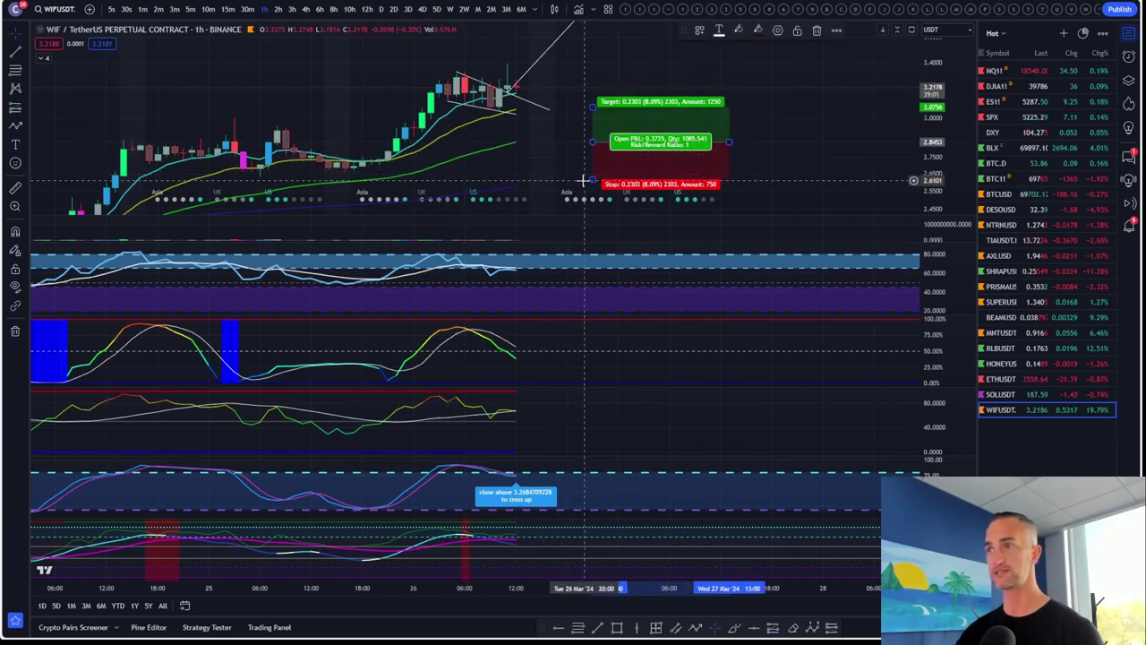
left_click_drag(591, 180, 590, 162)
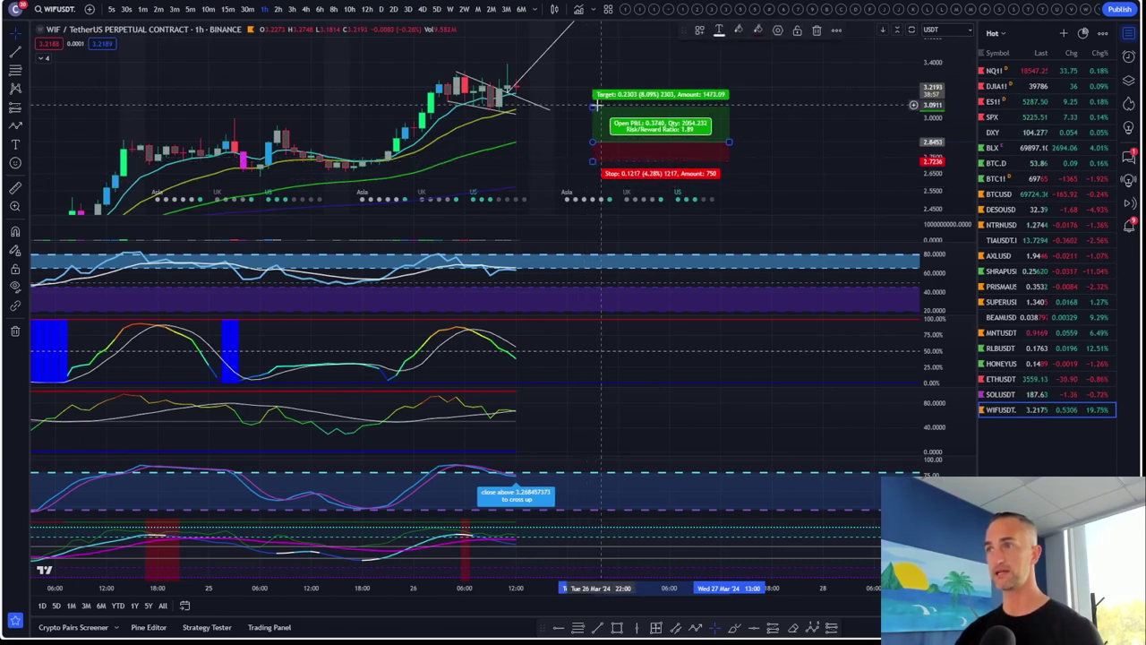
Raise the long position's target to about 3.8908, level with the top of the projected flagpole line
left_click_drag(594, 106, 400, 130)
scroll(936, 112, "down", 3)
scroll(847, 105, "down", 4)
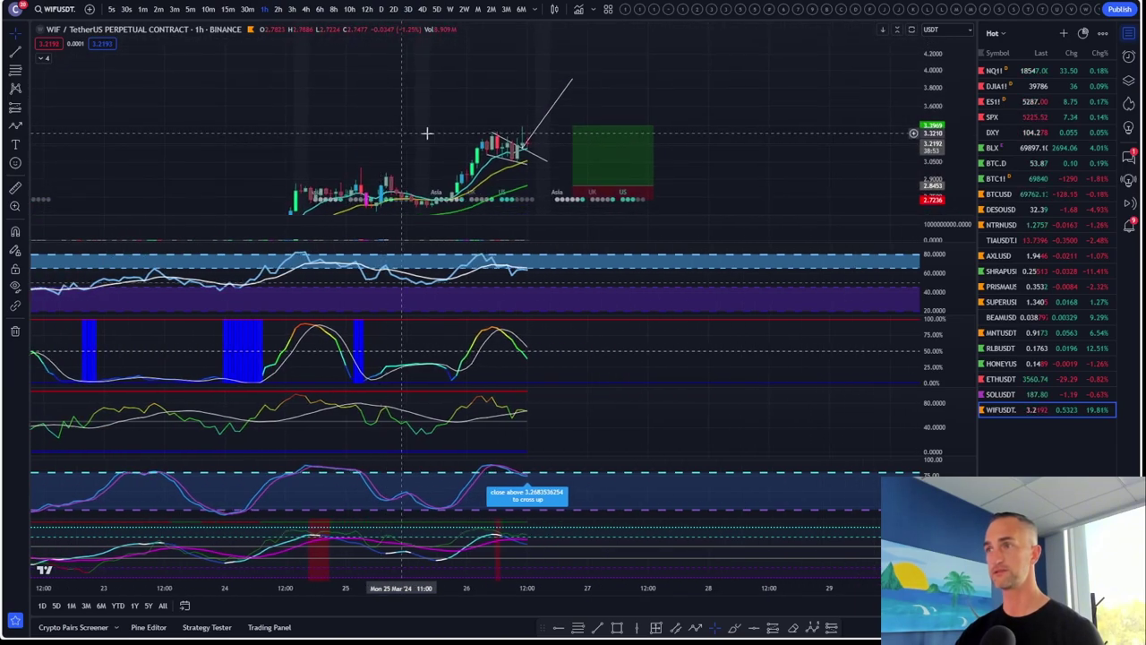
left_click_drag(572, 125, 575, 79)
scroll(896, 116, "down", 2)
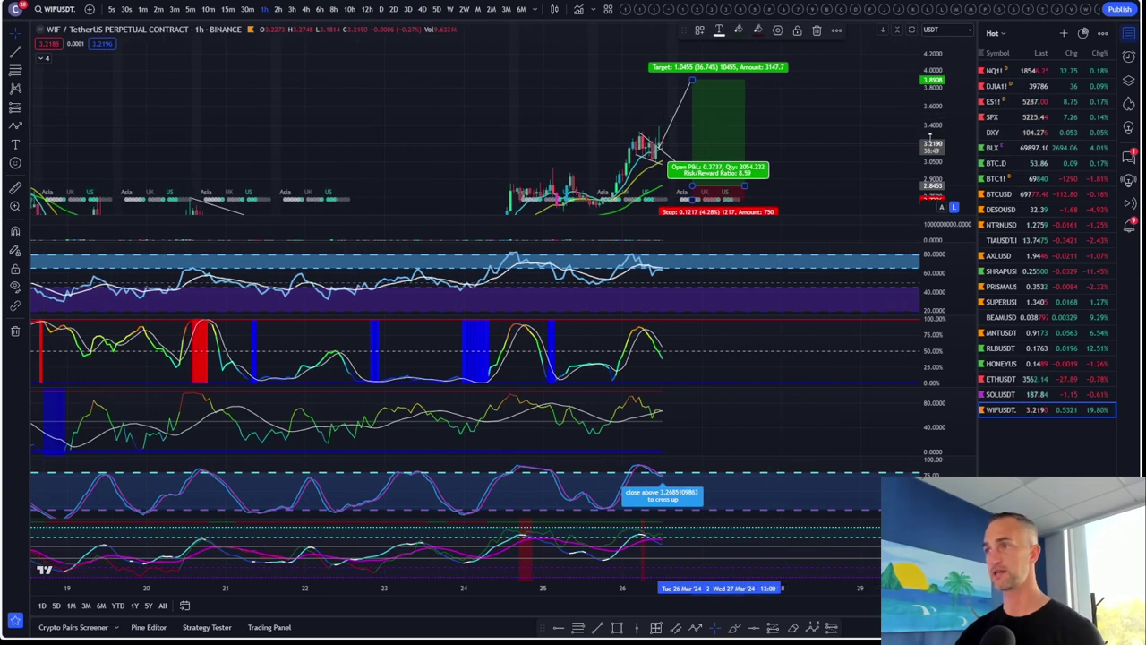
Examine WIF's longer price history around the mid-March highs, first on the 1-hour and then on the 4-hour timeframe
left_click_drag(930, 136, 930, 168)
scroll(601, 120, "up", 3)
scroll(376, 123, "down", 6)
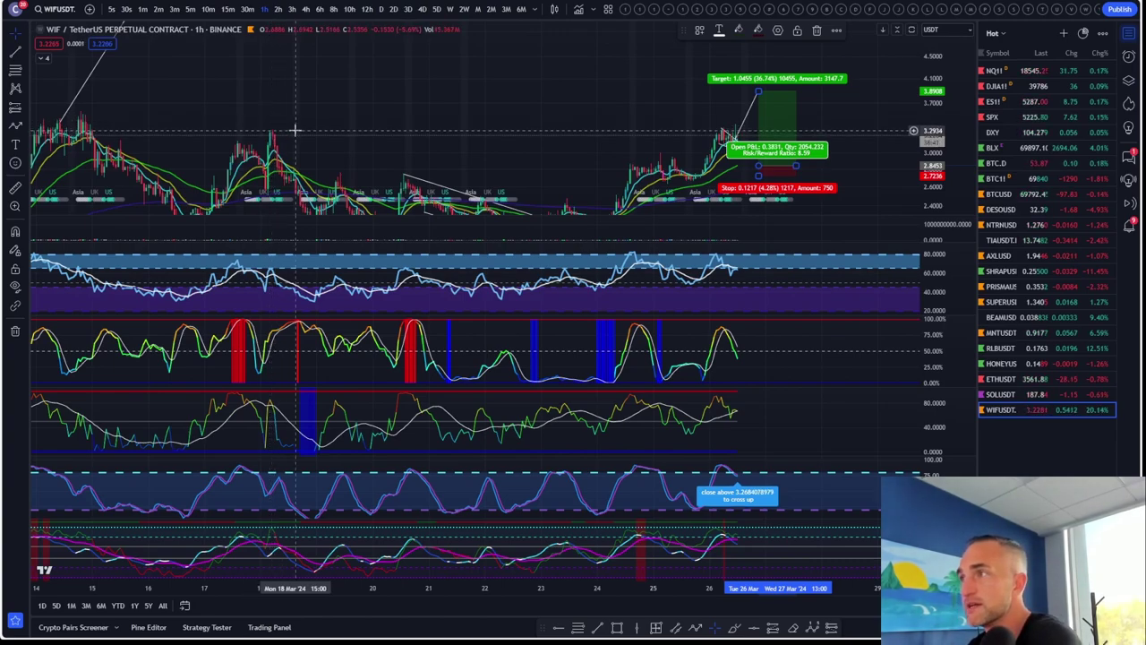
scroll(296, 135, "down", 4)
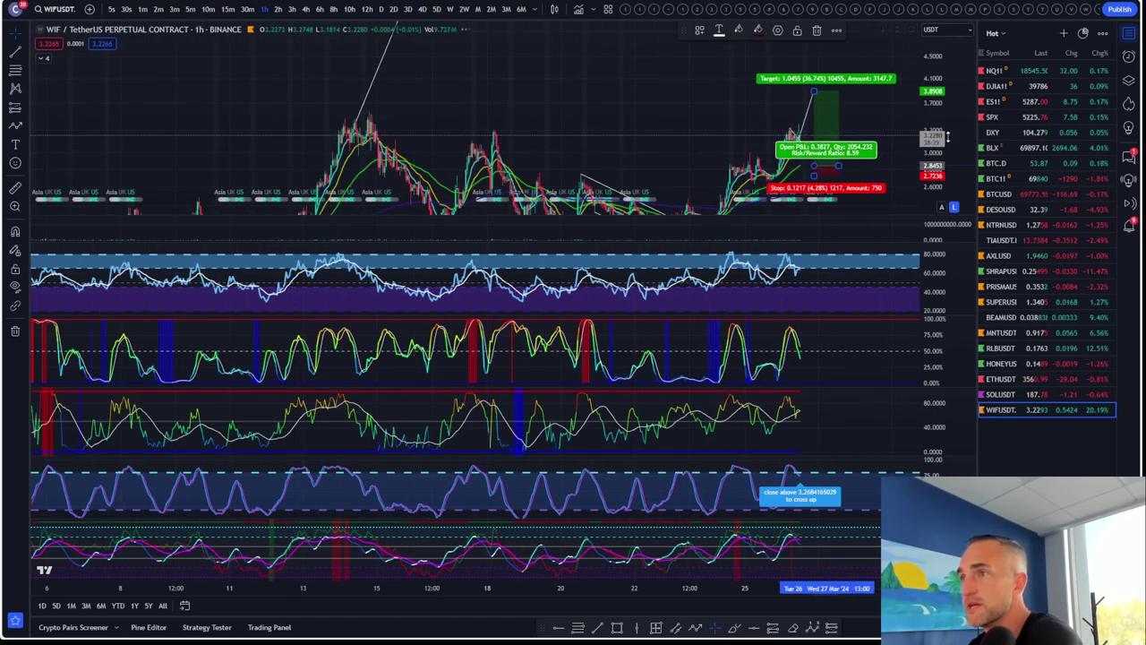
left_click_drag(944, 89, 947, 137)
scroll(385, 81, "down", 3)
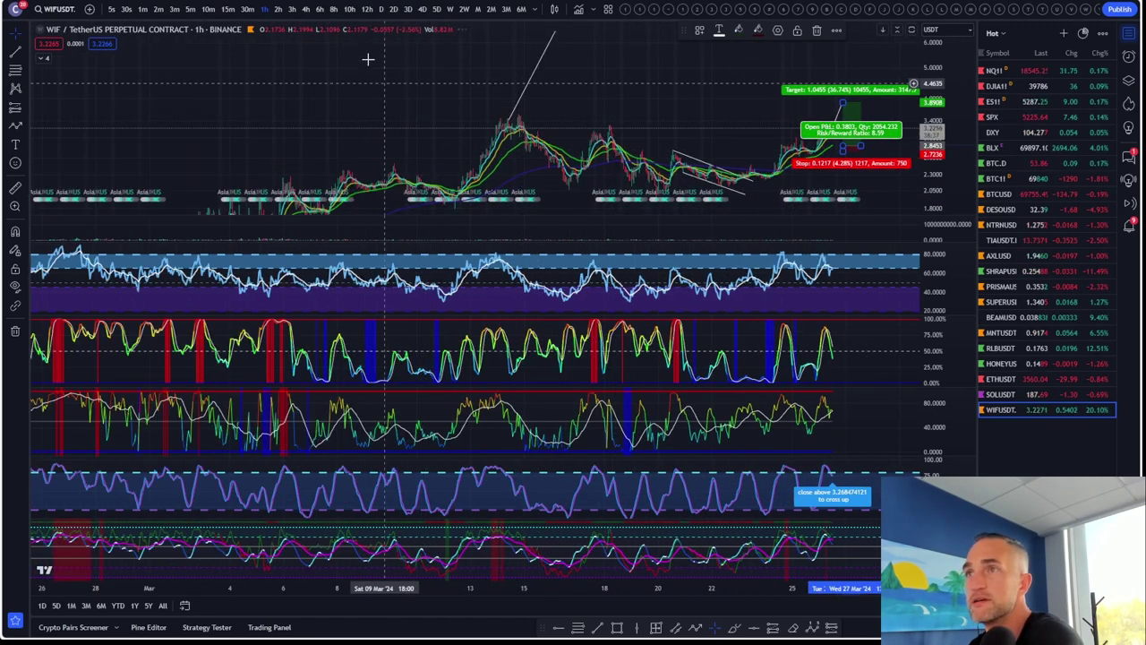
left_click(307, 9)
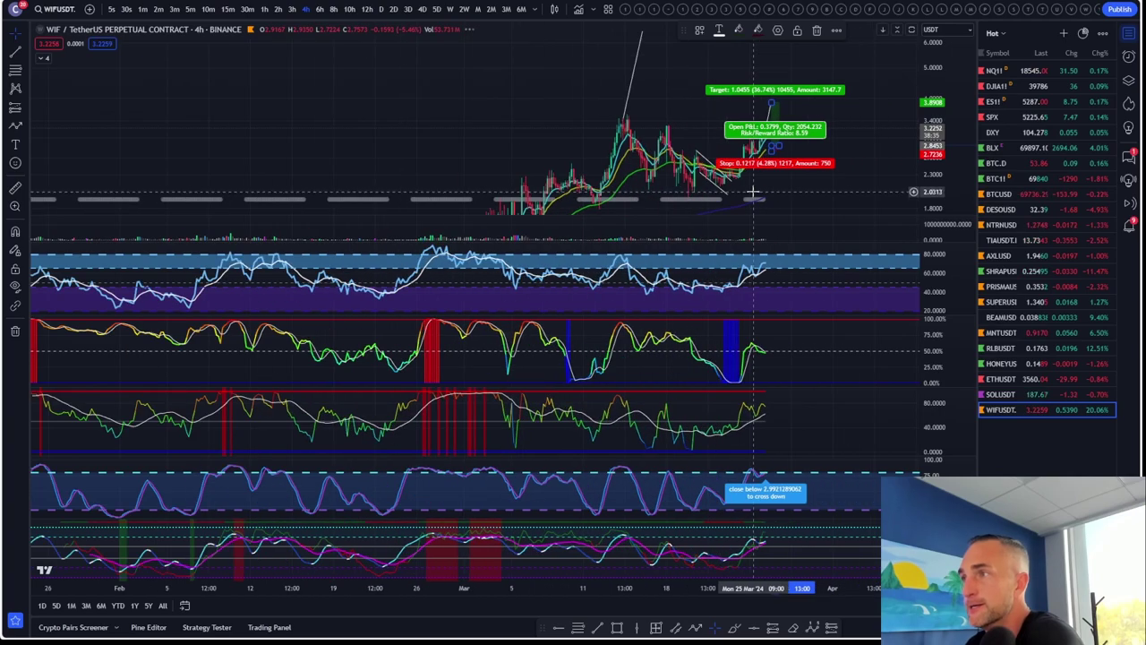
scroll(654, 179, "up", 1)
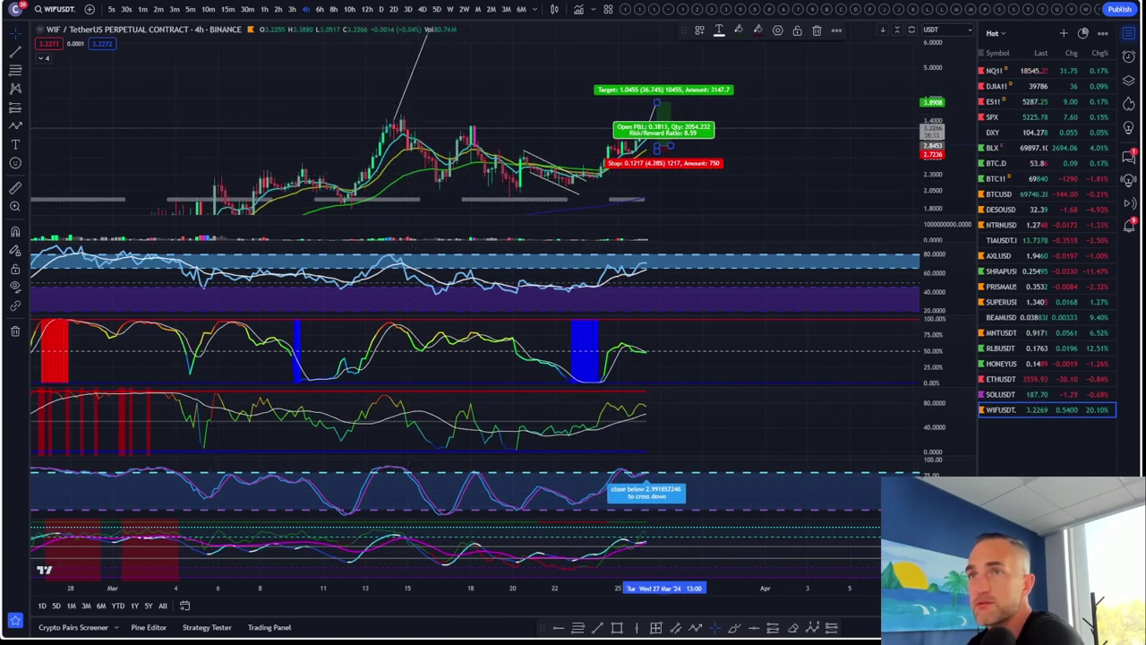
Draw a Fibonacci retracement on WIF from about 3.4247 on 13 March to about 2.1164 on 4 April
left_click(336, 85)
left_click_drag(367, 119, 831, 185)
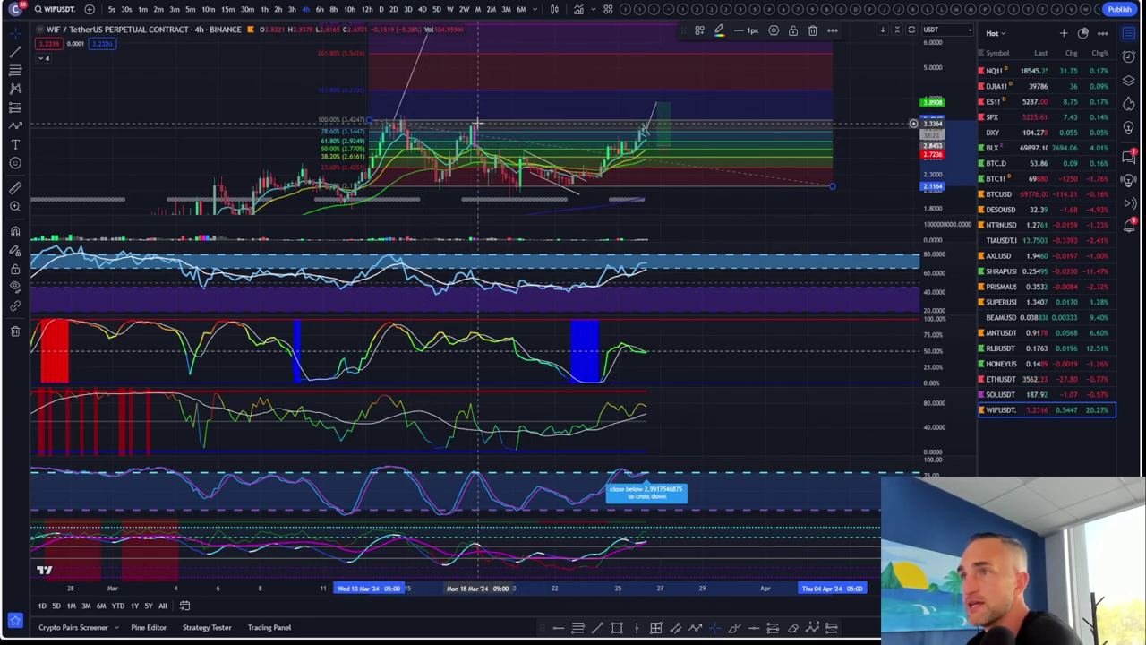
scroll(476, 121, "down", 4)
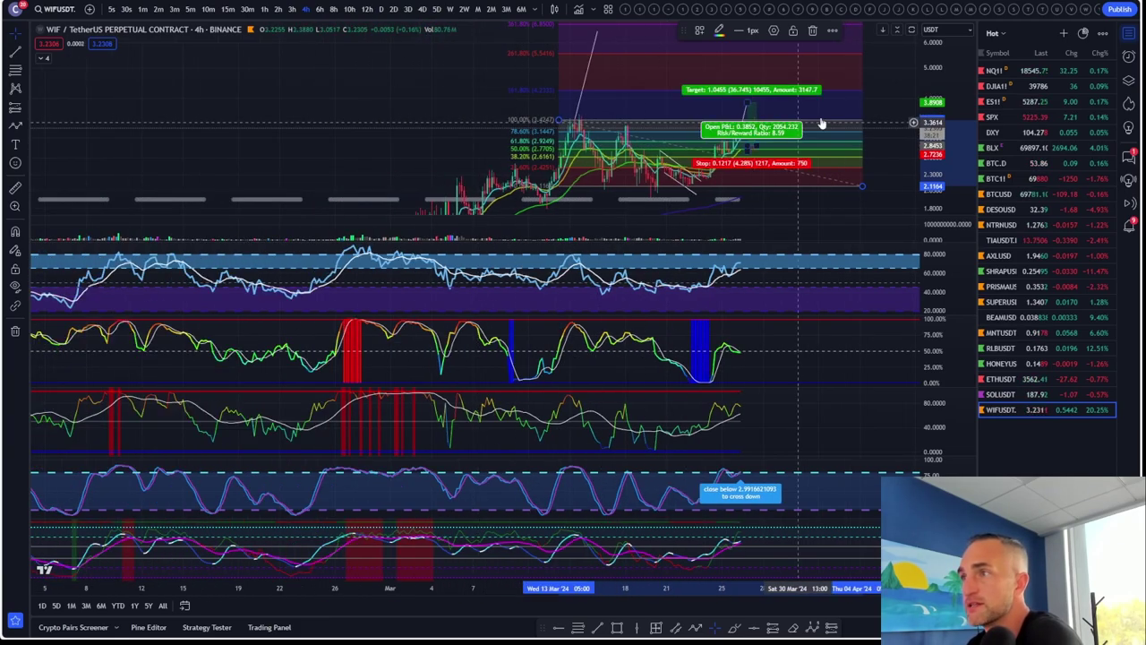
scroll(957, 110, "down", 3)
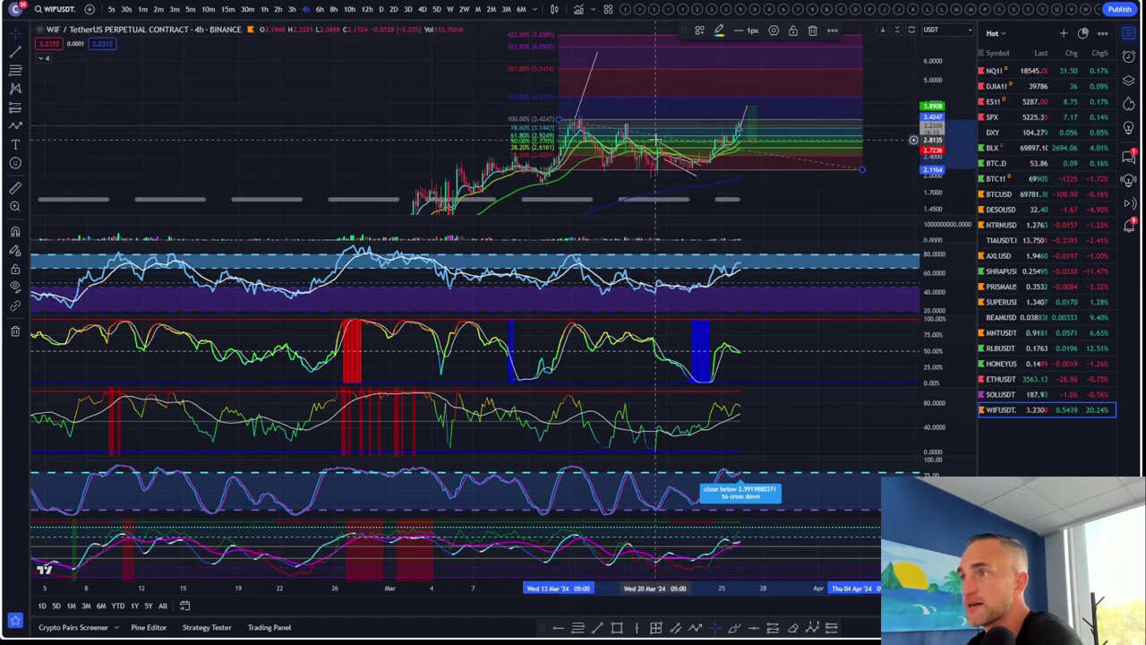
Draw a descending trend line over the WIF highs from about 3.5627 on 14 March to about 2.5625 on 29 March
left_click(579, 116)
left_click_drag(703, 170, 780, 153)
scroll(775, 161, "up", 2)
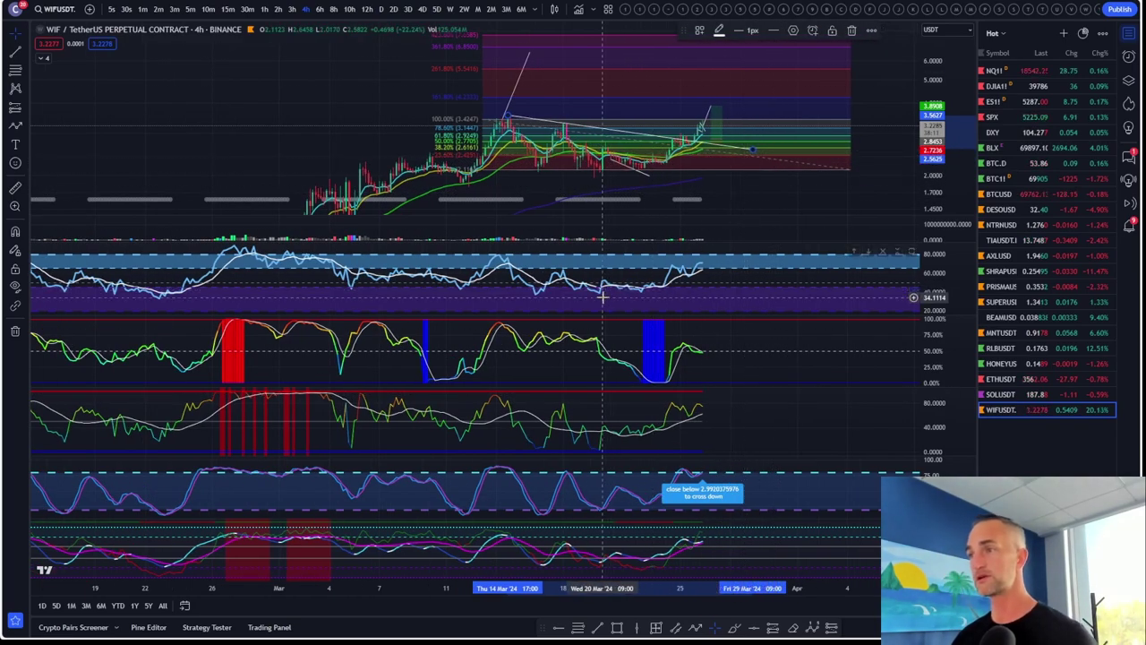
scroll(602, 297, "up", 1)
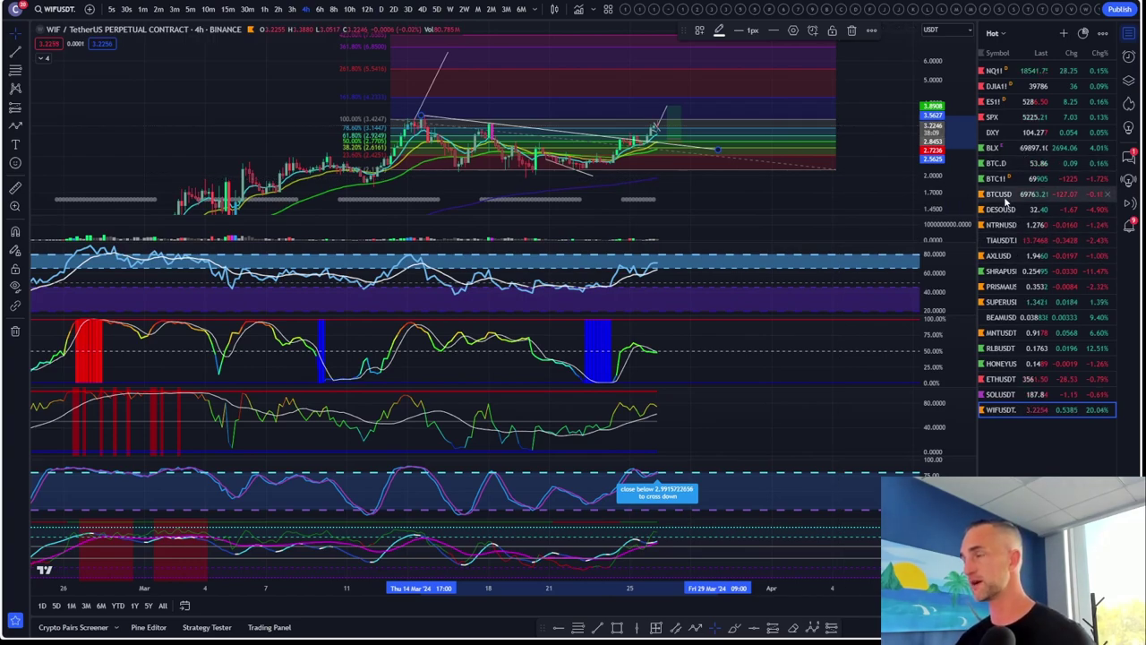
Review the 4-hour charts of BTCUSD and SUPER from the watchlist
left_click(1001, 194)
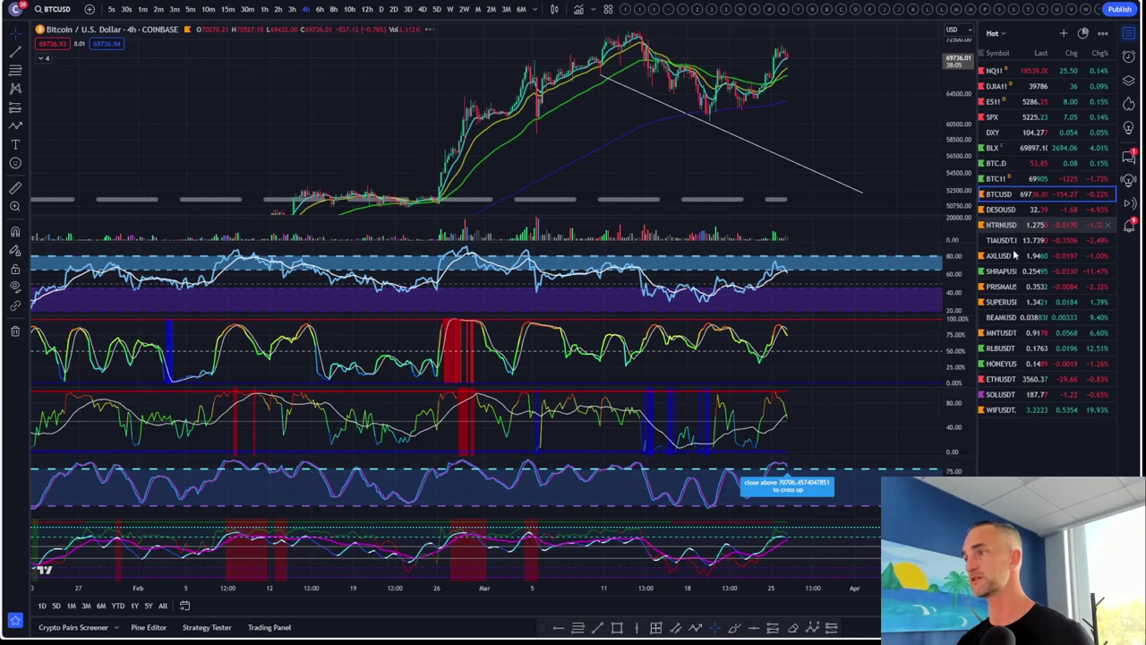
left_click(1002, 302)
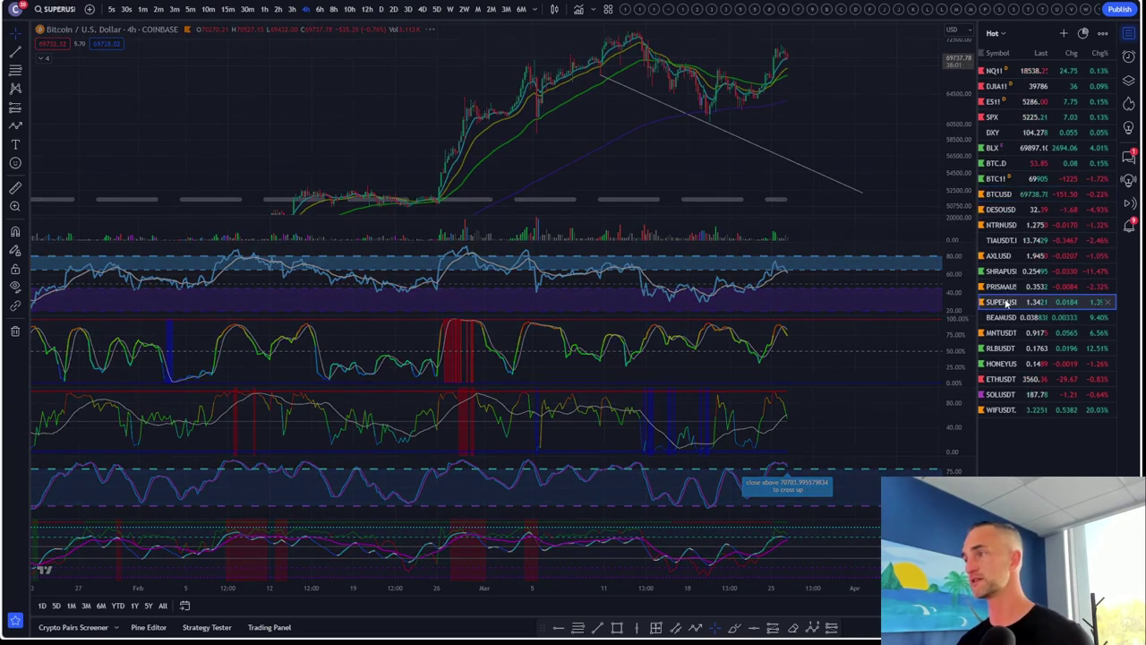
scroll(811, 158, "down", 2)
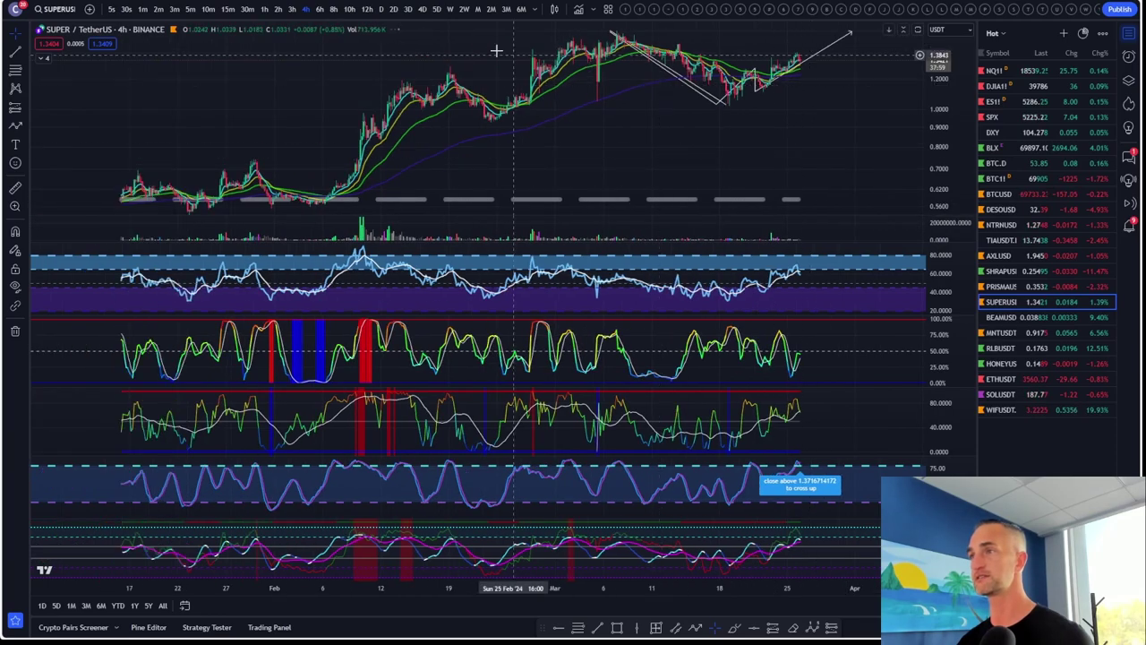
Open ETHUSDT from the watchlist and examine its 4-hour price action around the late-March rebound and the oscillators
left_click(1000, 379)
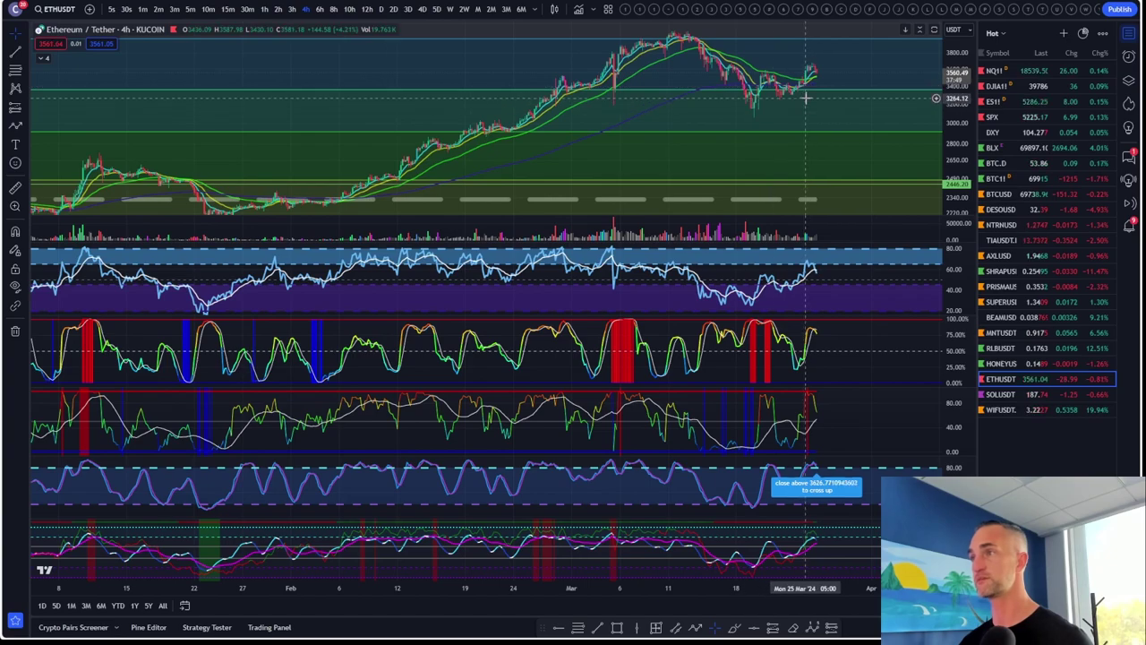
scroll(824, 93, "up", 3)
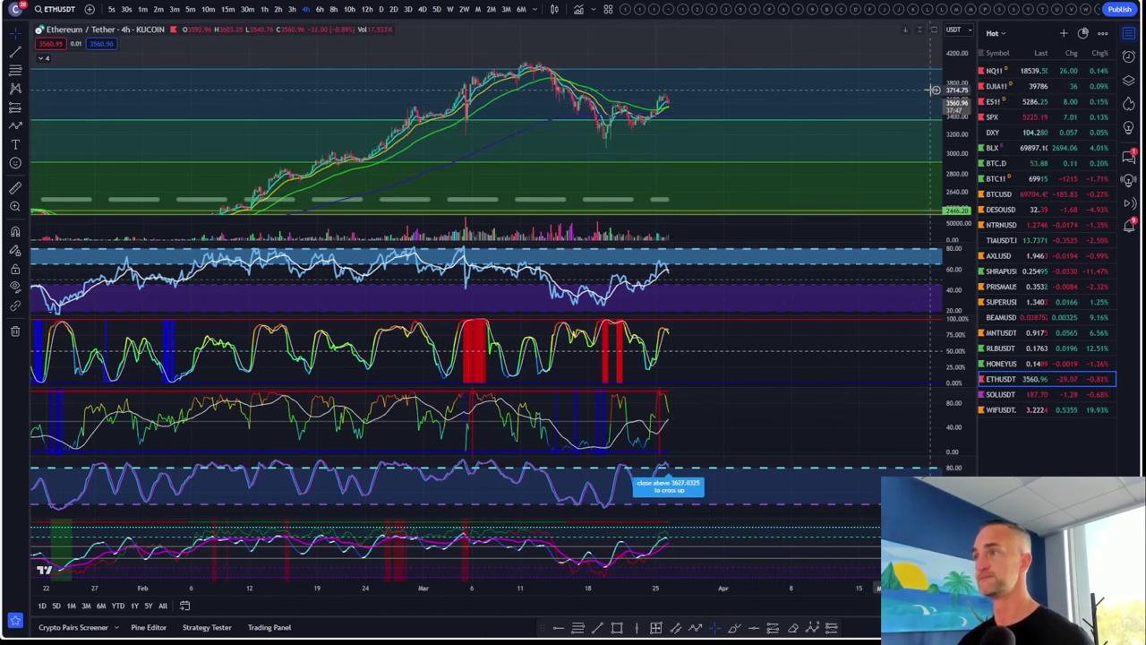
scroll(943, 100, "up", 6)
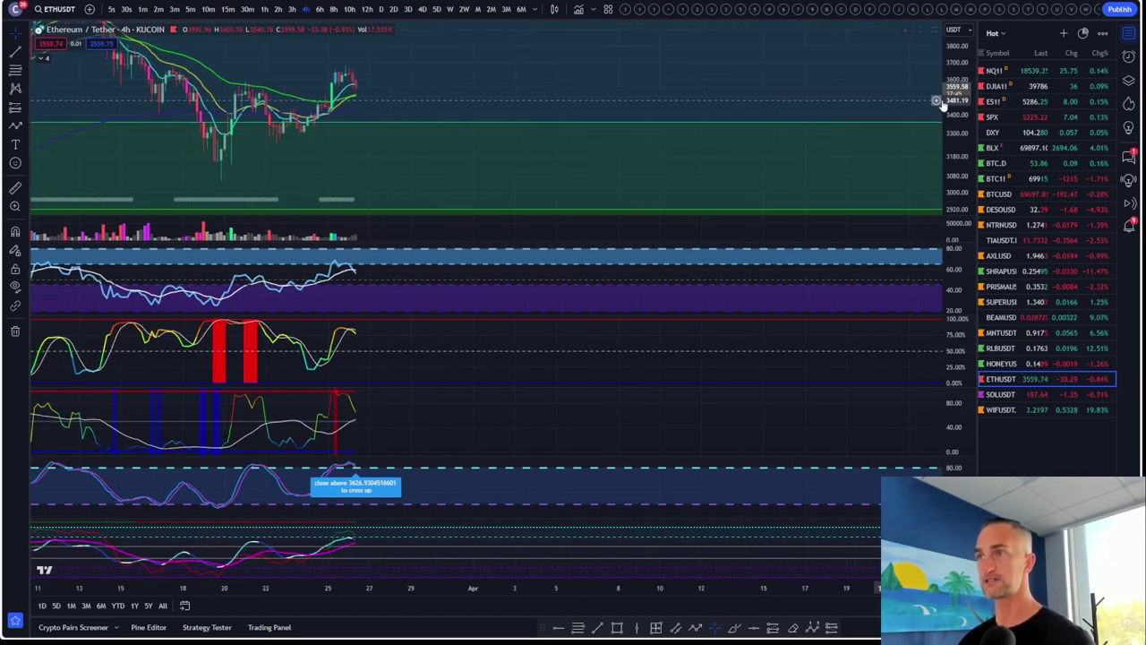
scroll(379, 116, "down", 3)
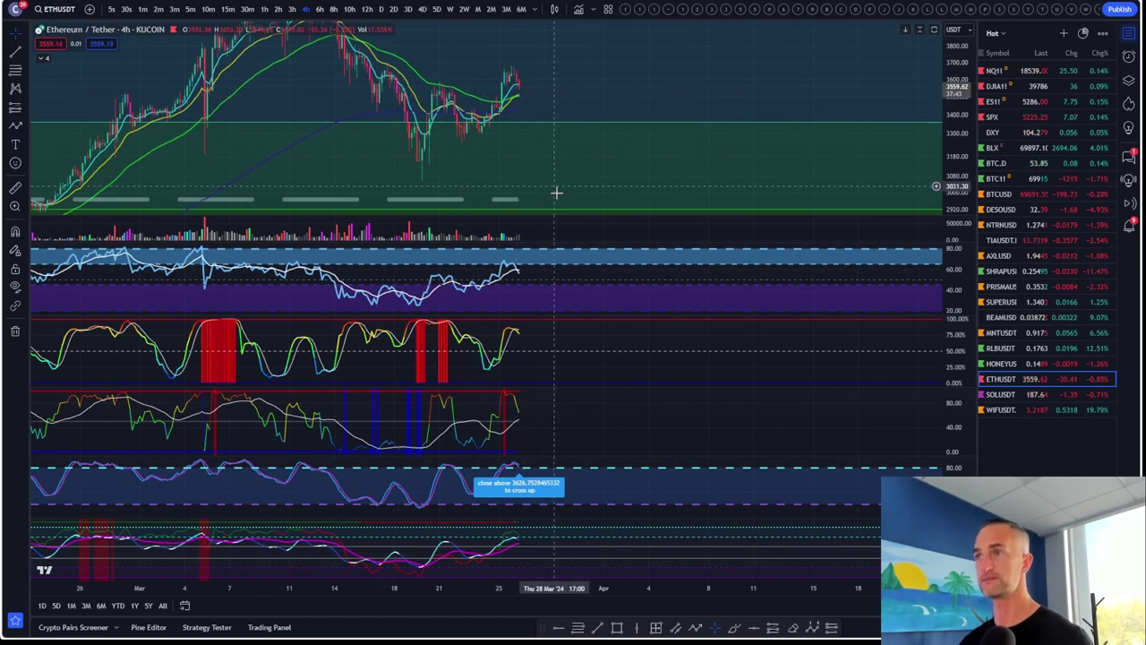
scroll(553, 186, "down", 3)
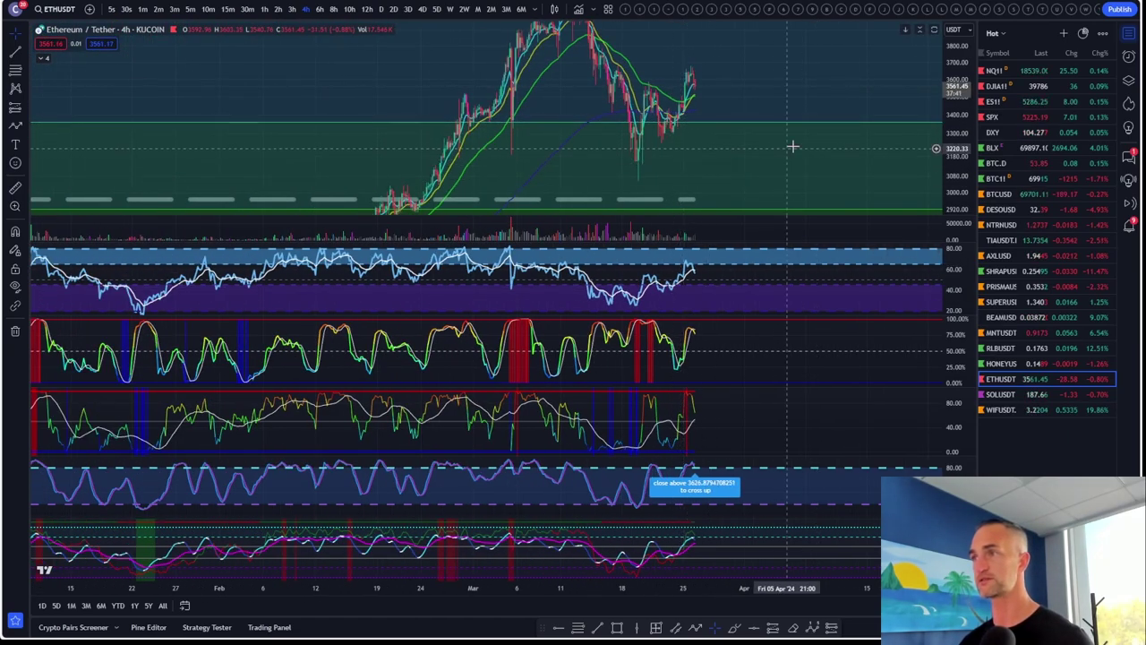
scroll(956, 82, "up", 2)
left_click_drag(945, 106, 946, 89)
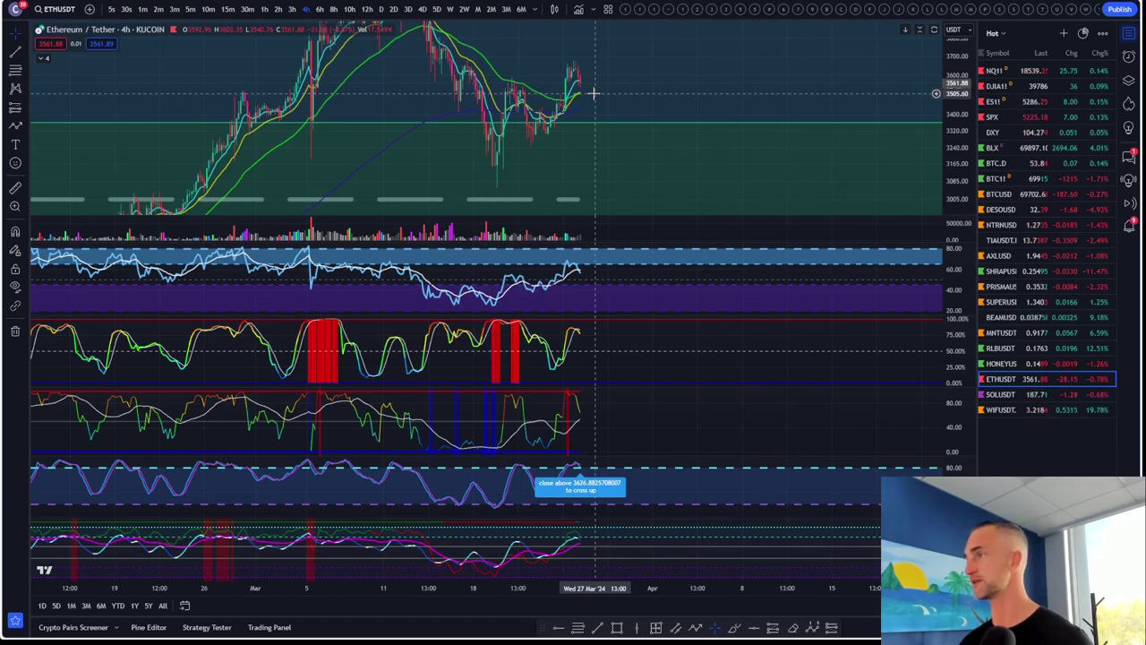
Erase the coloured Fibonacci level bands from the Ethereum chart and compress the price scale to show the whole rally
scroll(592, 92, "down", 2)
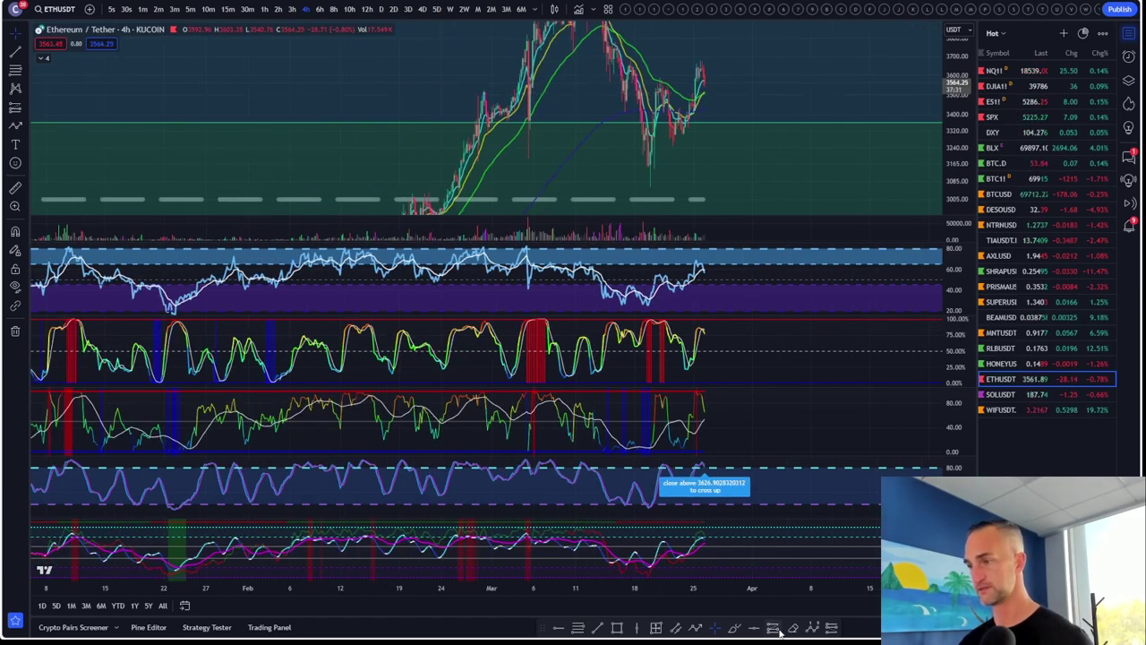
left_click(747, 168)
left_click_drag(956, 112, 954, 183)
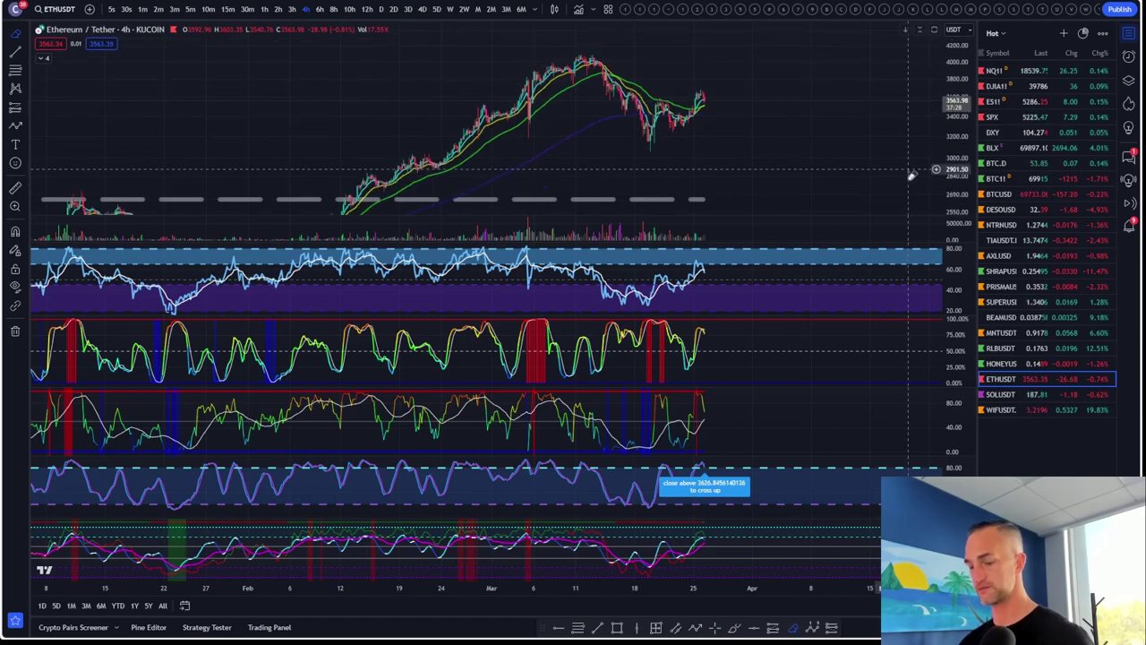
Place a long position on the Ethereum chart with entry at about 3498.80 and its target at about 4051.63
double_click(838, 160)
scroll(757, 343, "up", 4)
left_click(15, 112)
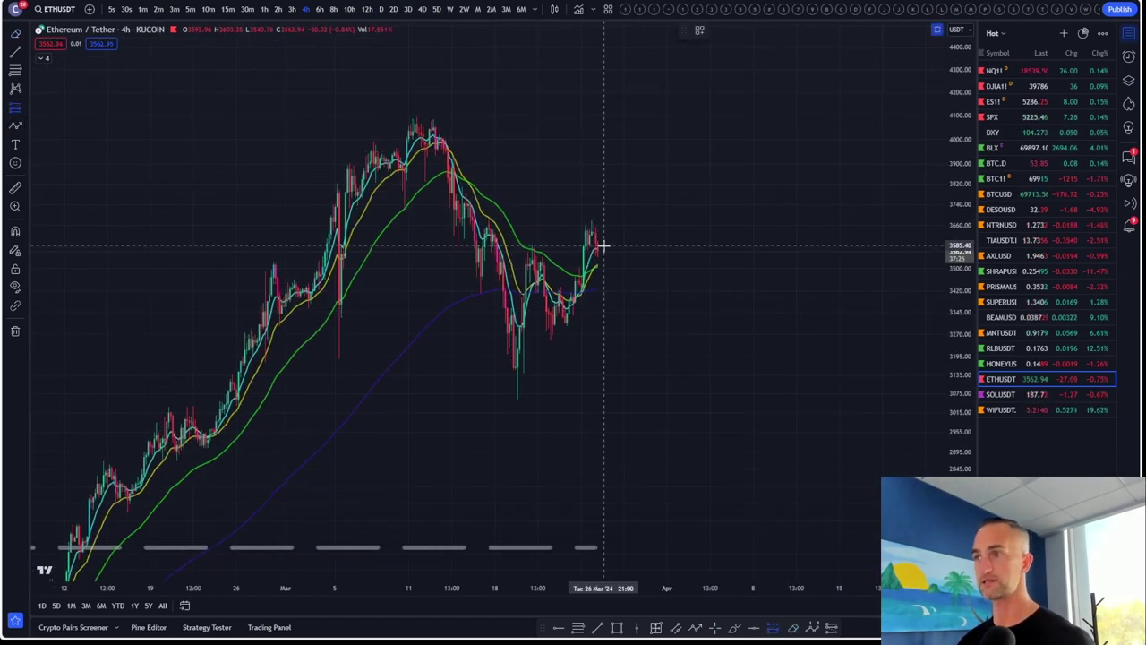
left_click(648, 268)
left_click_drag(648, 184, 671, 126)
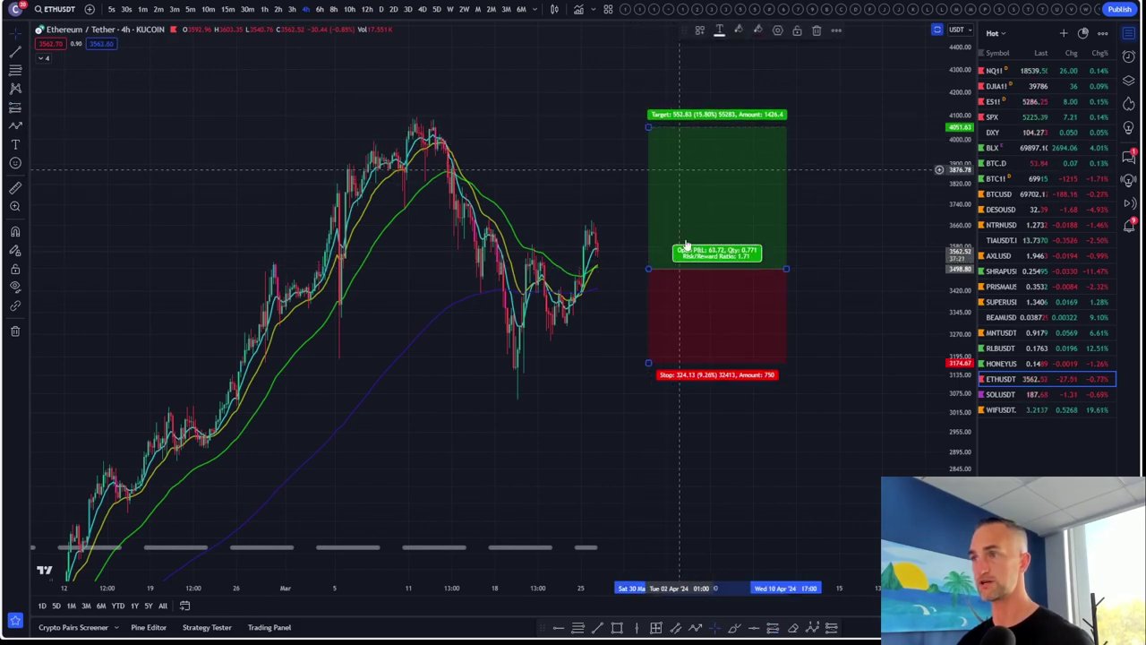
Tighten the Ethereum long position's stop to about 3237.55
mouse_move(647, 364)
left_mouse_down()
mouse_move(657, 328)
mouse_move(653, 343)
left_mouse_up()
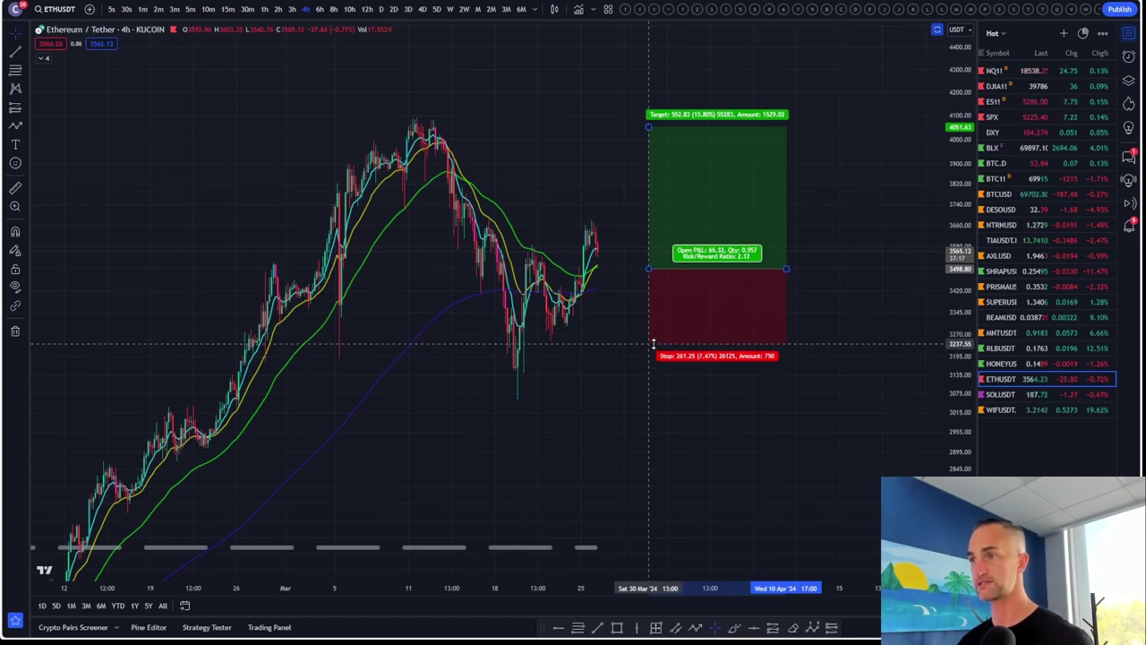
scroll(537, 333, "up", 2)
scroll(502, 313, "down", 2)
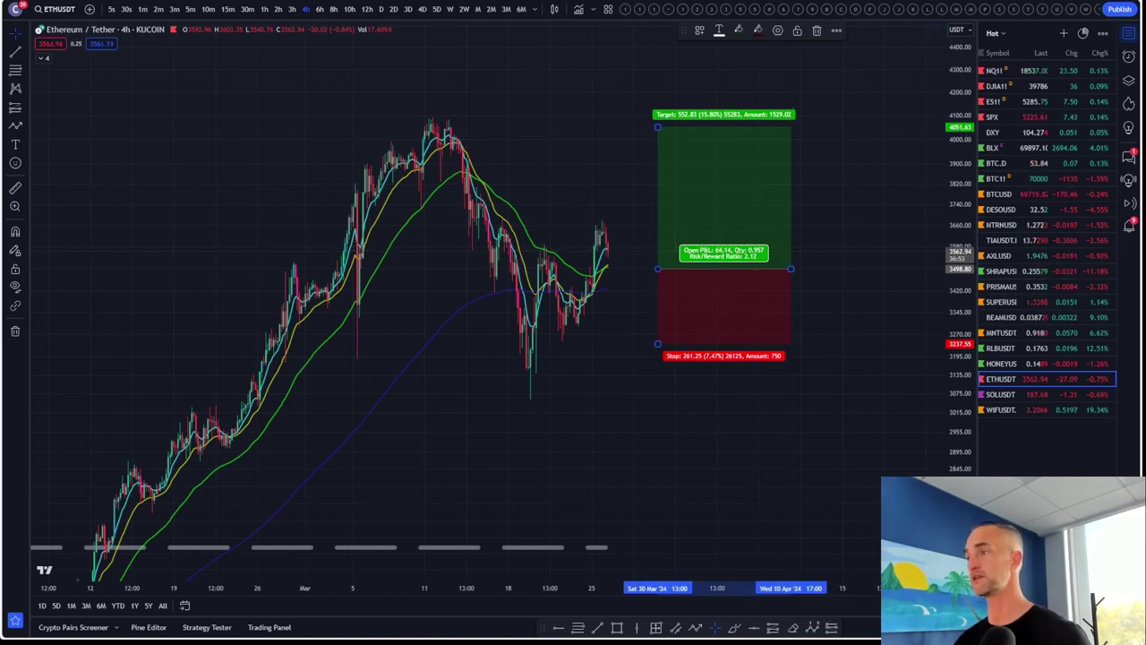
left_click_drag(956, 267, 956, 338)
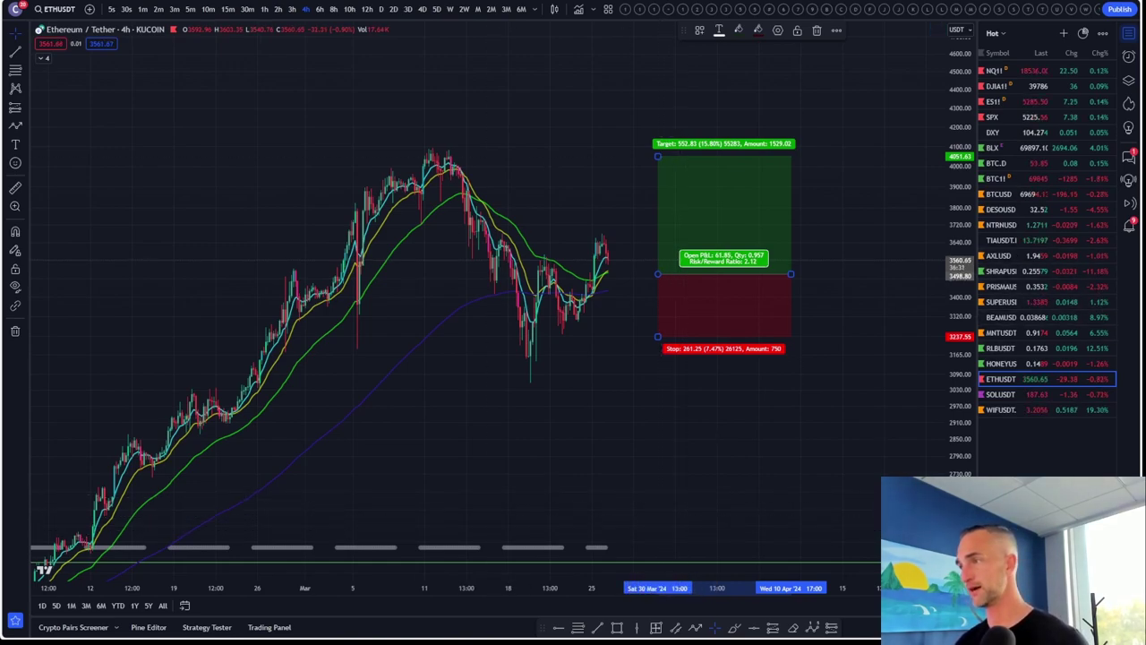
Open the Hivemapper chart from the watchlist and review its full 4-hour price history
left_click(1029, 364)
scroll(806, 460, "down", 6)
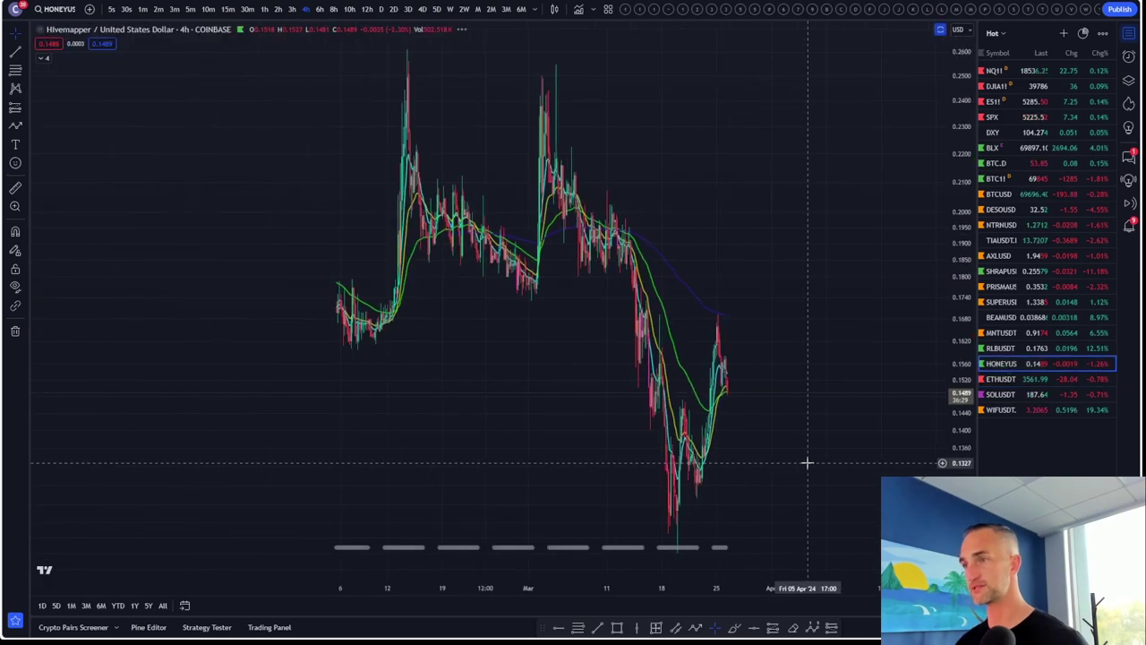
left_click_drag(959, 365, 971, 555)
scroll(537, 394, "up", 5)
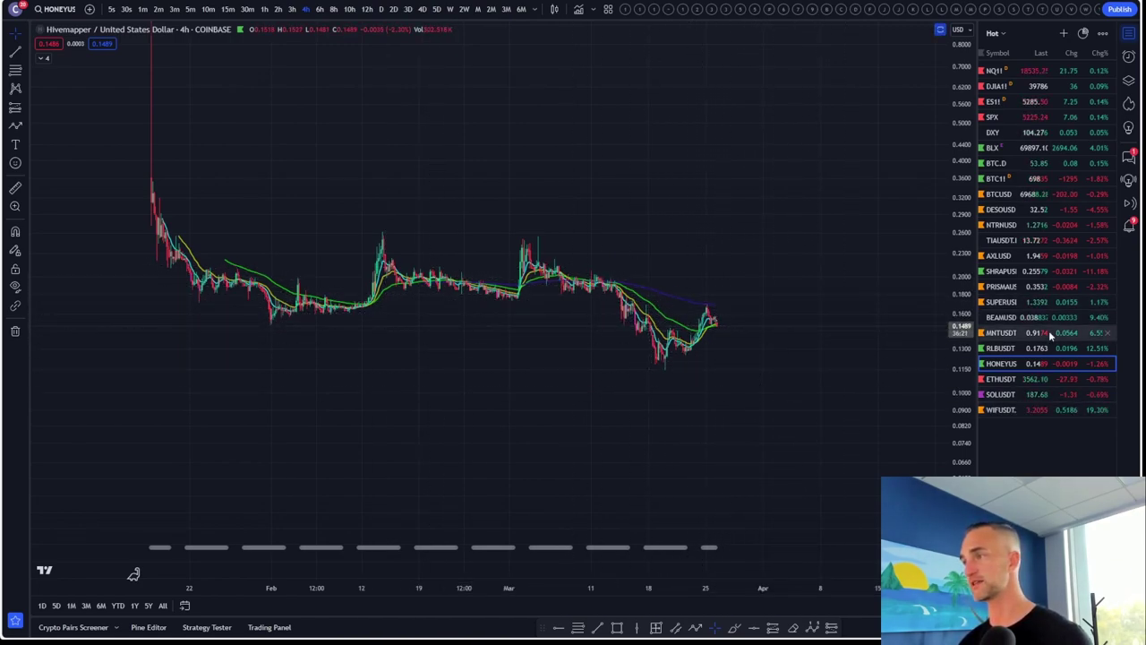
Open MNTUSDT from the watchlist and compare its price action on the 4-hour, 1-hour and daily timeframes
left_click(1001, 334)
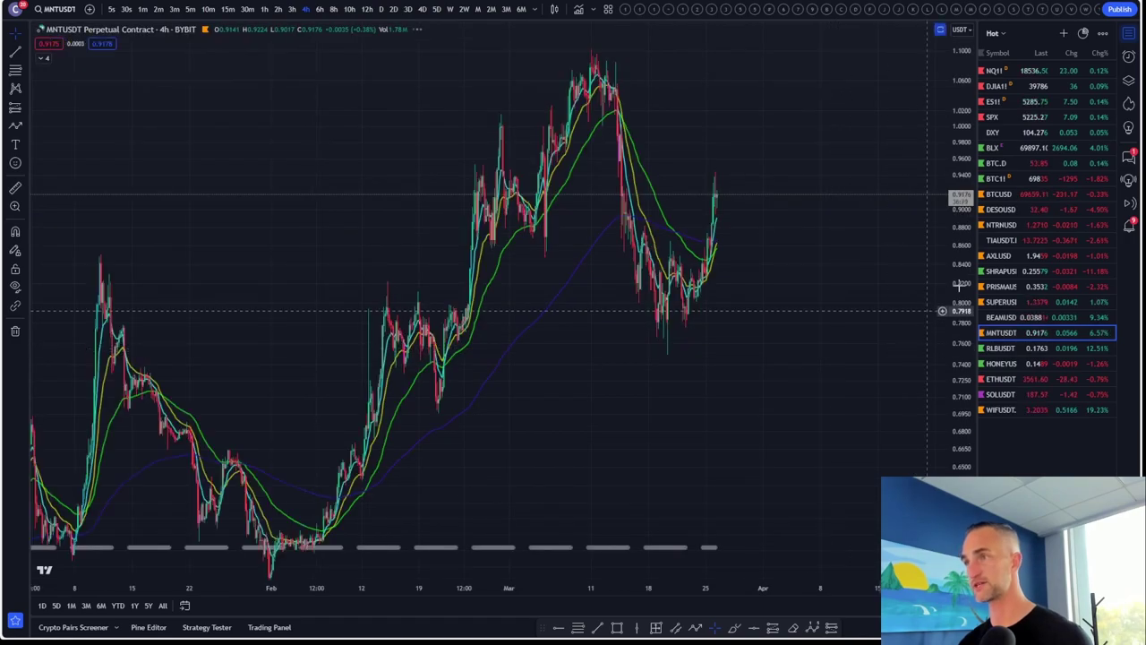
scroll(708, 388, "up", 5)
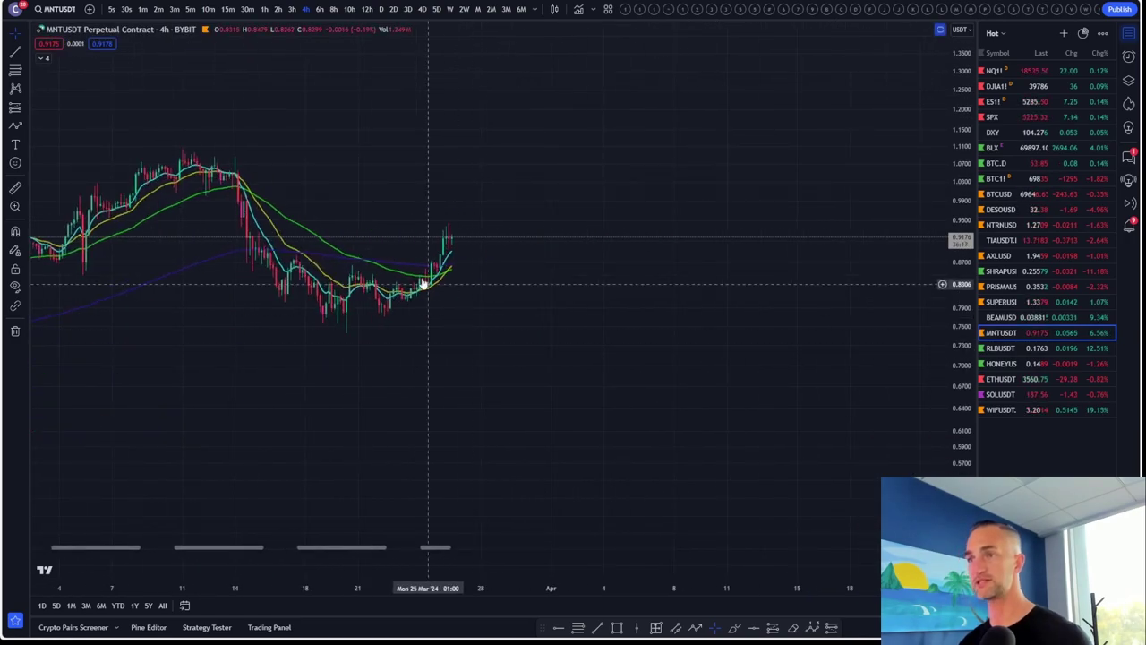
left_click(266, 13)
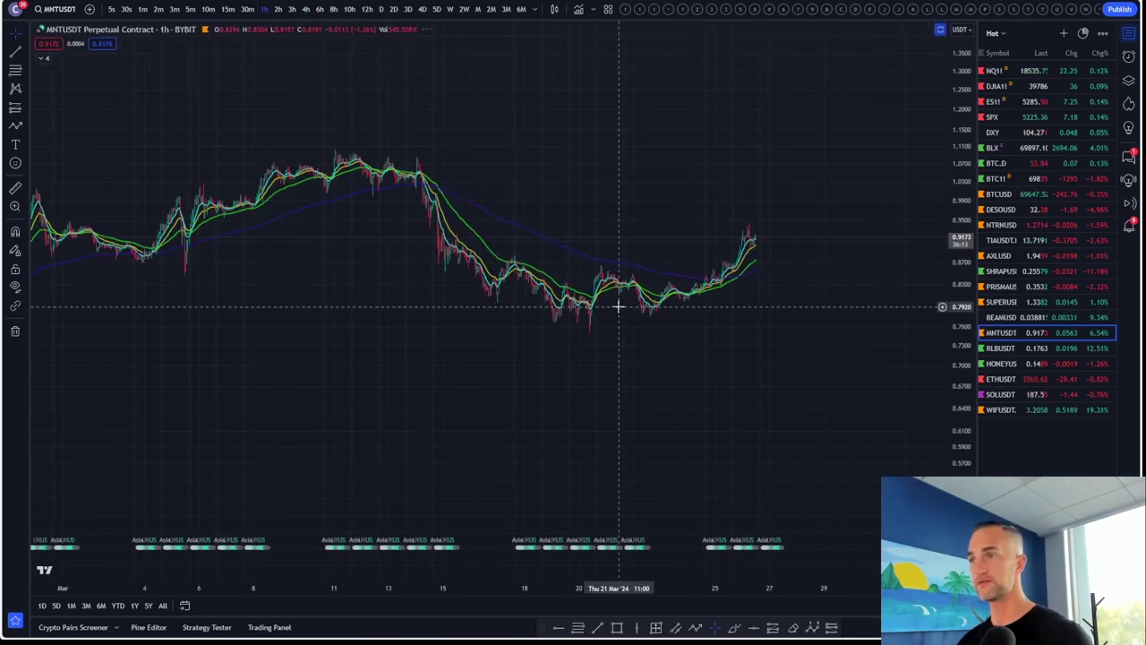
scroll(537, 206, "down", 3)
left_click(381, 9)
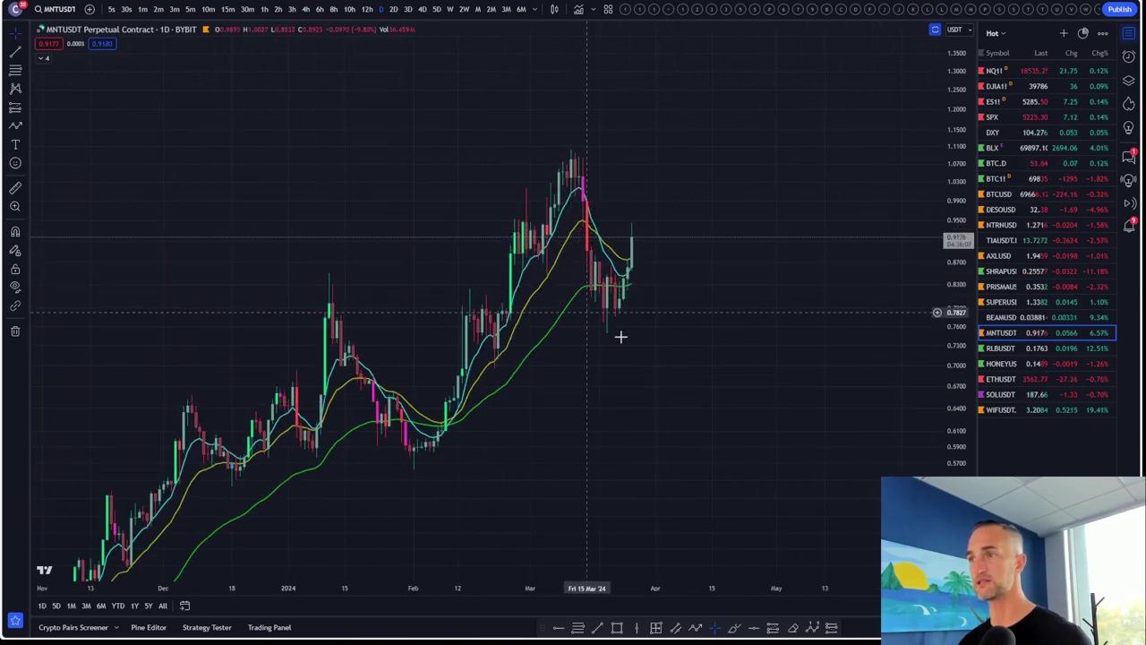
scroll(456, 259, "up", 3)
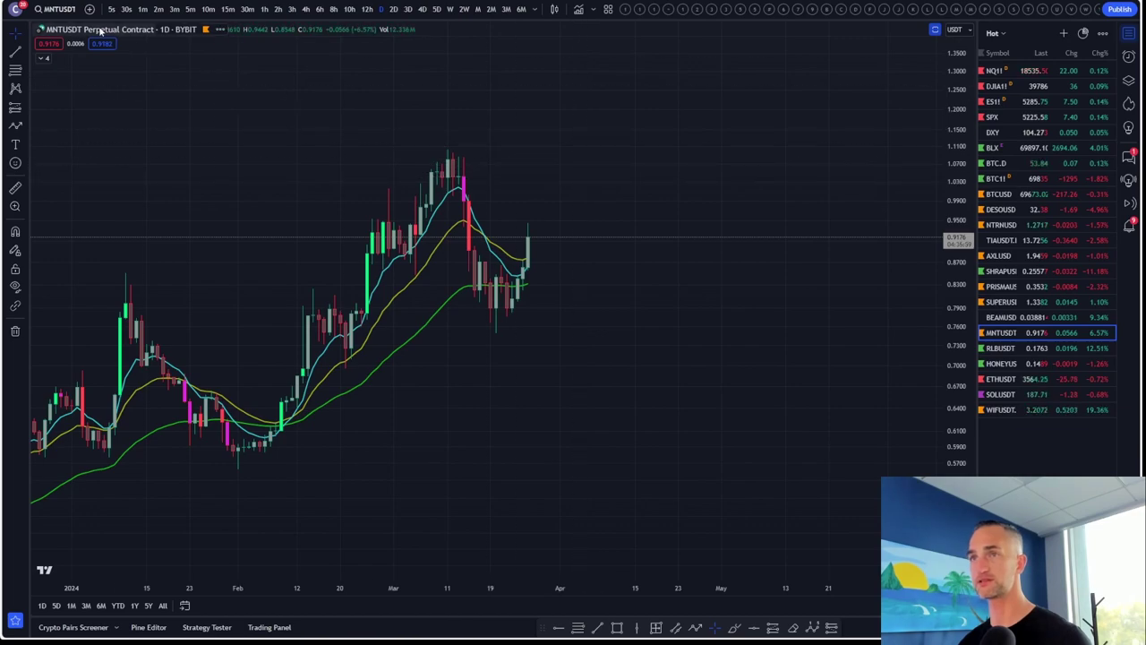
Draw a Fibonacci retracement on the 15-minute MNTUSDT chart from about 0.9428 down to about 0.8938 over the 26 March range
left_click(227, 10)
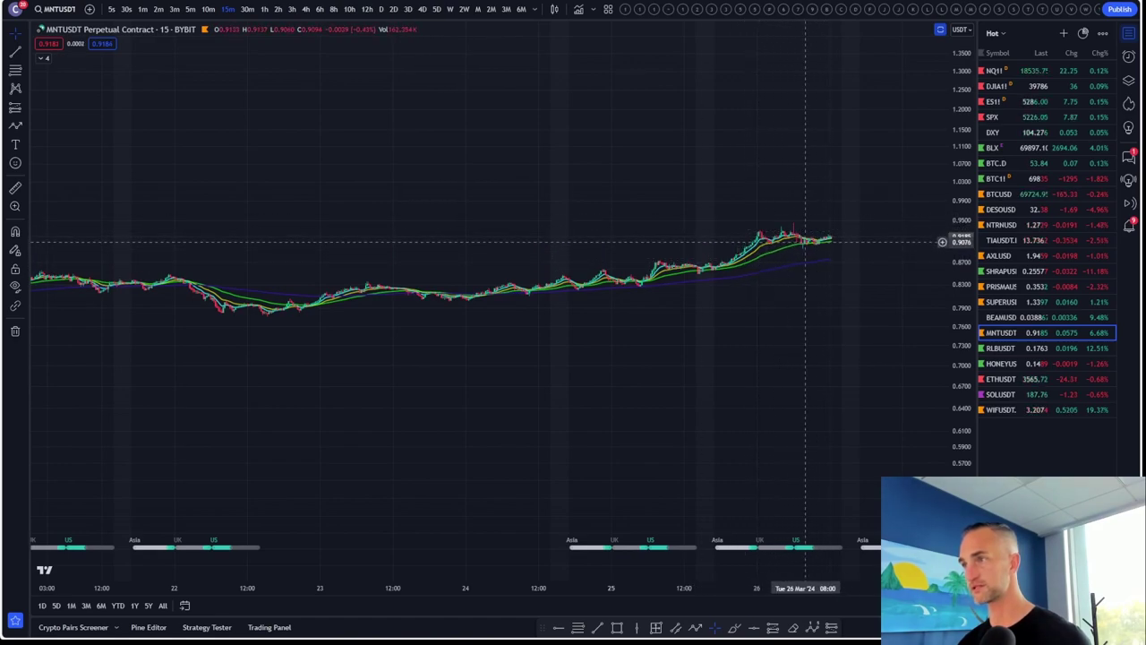
left_click_drag(960, 358, 960, 45)
scroll(777, 299, "up", 3)
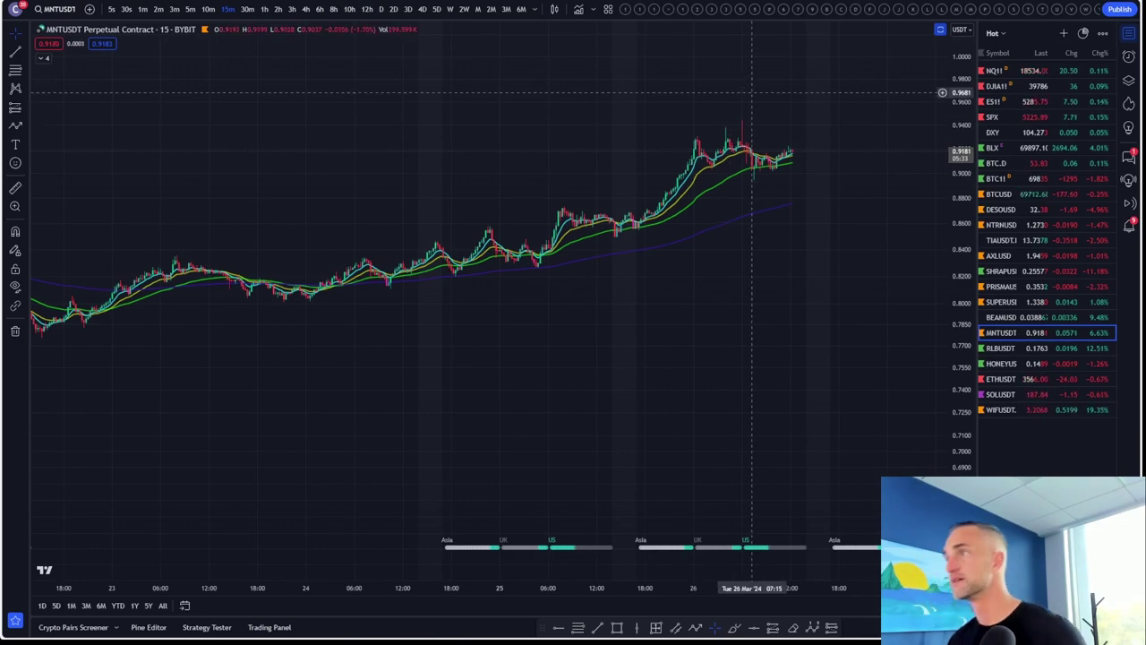
scroll(542, 218, "up", 4)
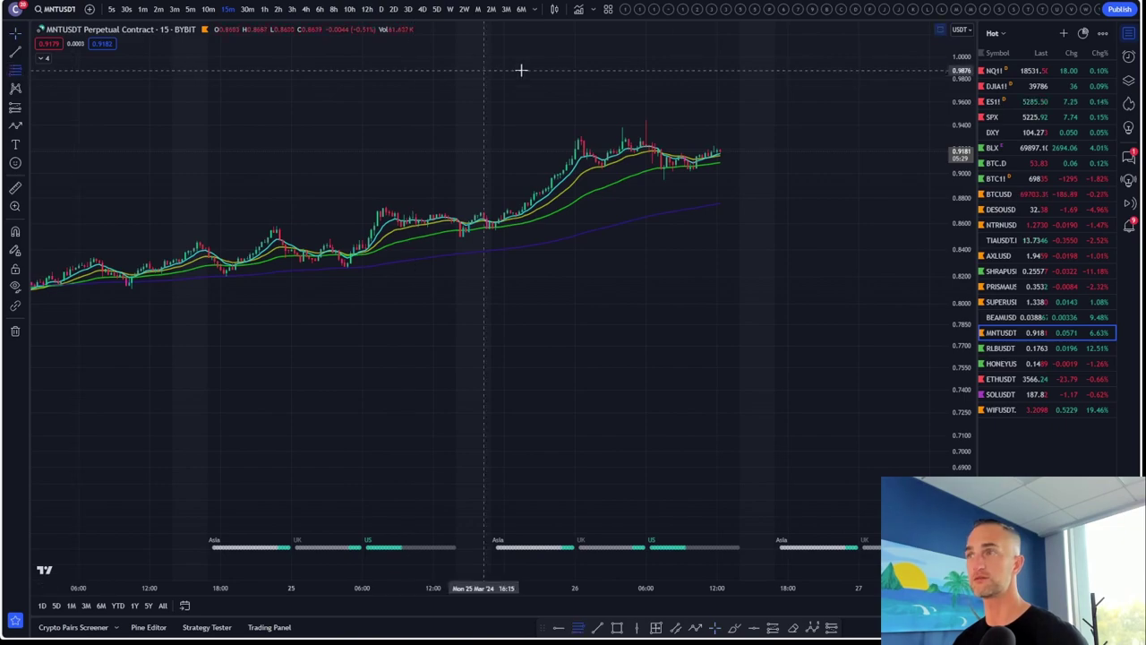
left_click(595, 121)
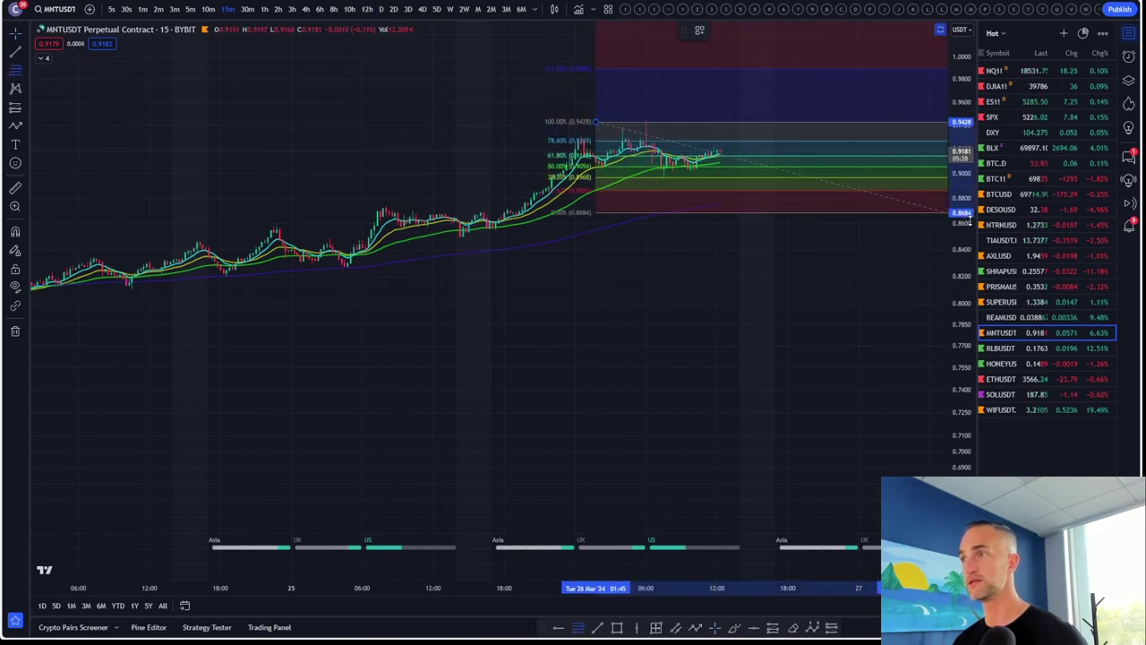
left_click(888, 179)
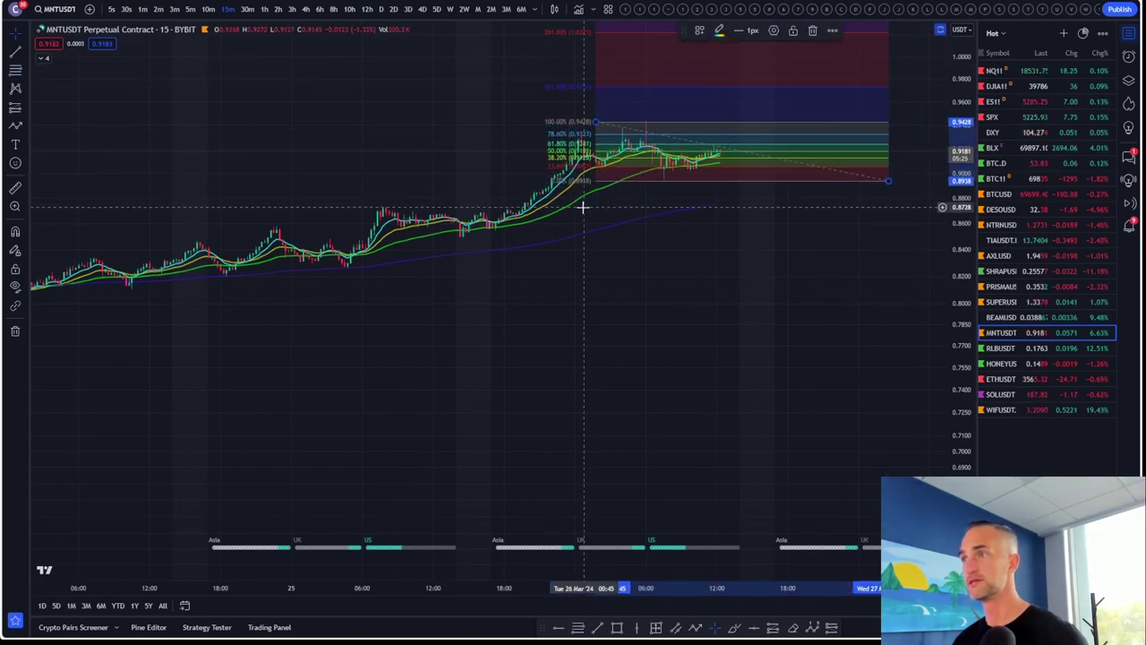
Raise the upper anchor of the MNTUSDT Fibonacci retracement to about 0.9441
scroll(573, 204, "up", 2)
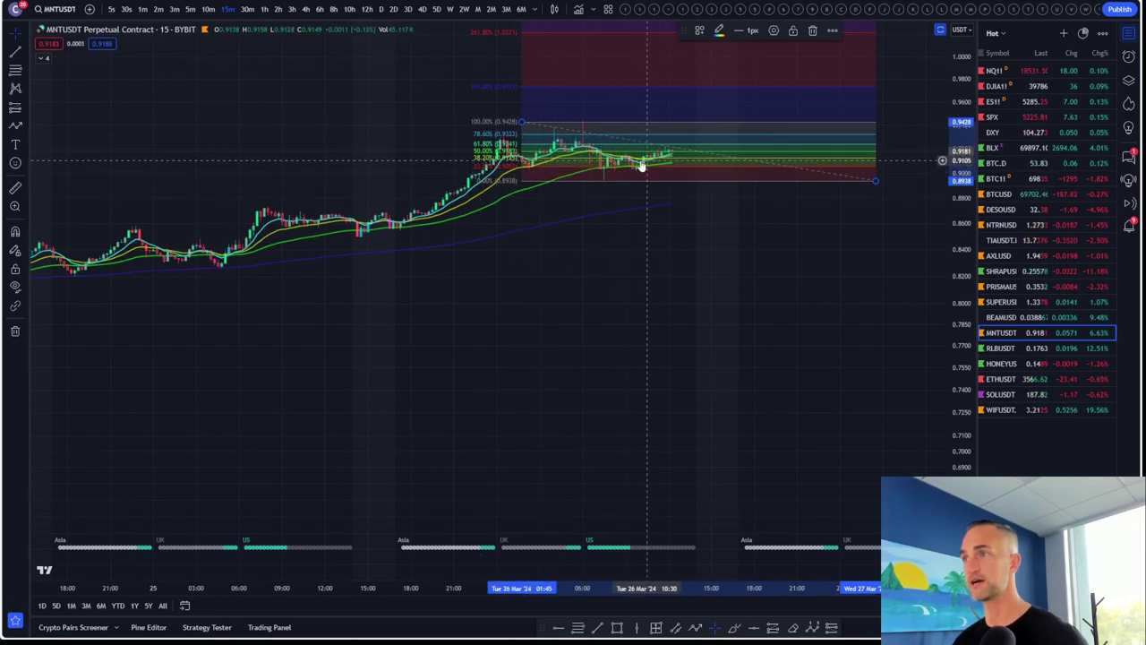
scroll(646, 189, "down", 2)
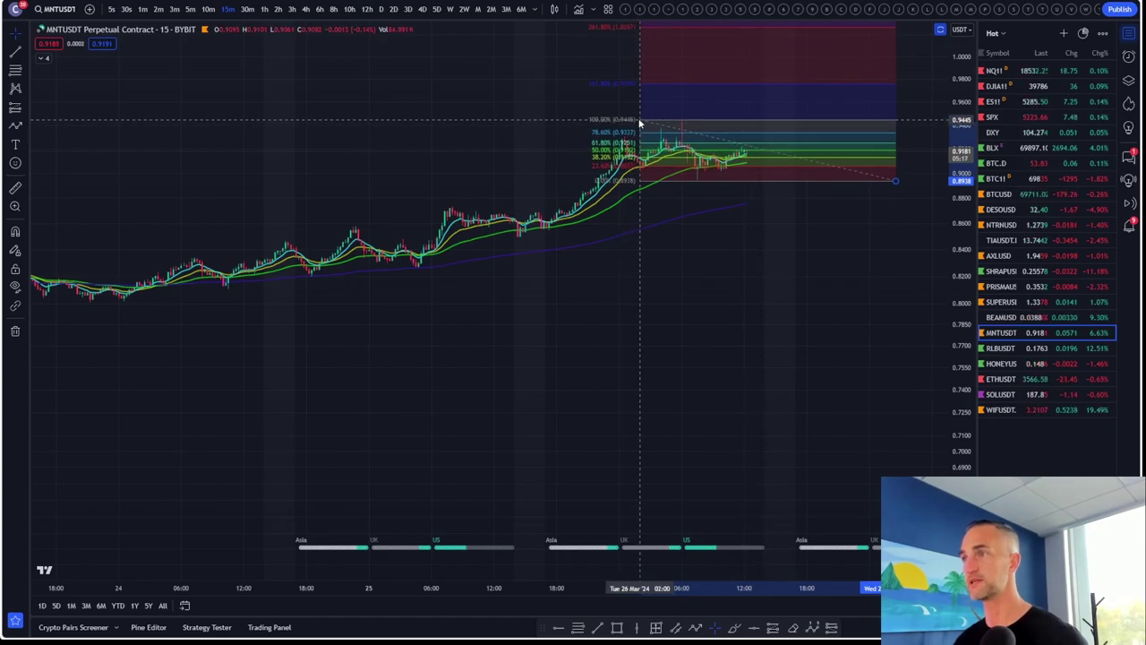
scroll(644, 143, "up", 2)
scroll(645, 146, "up", 2)
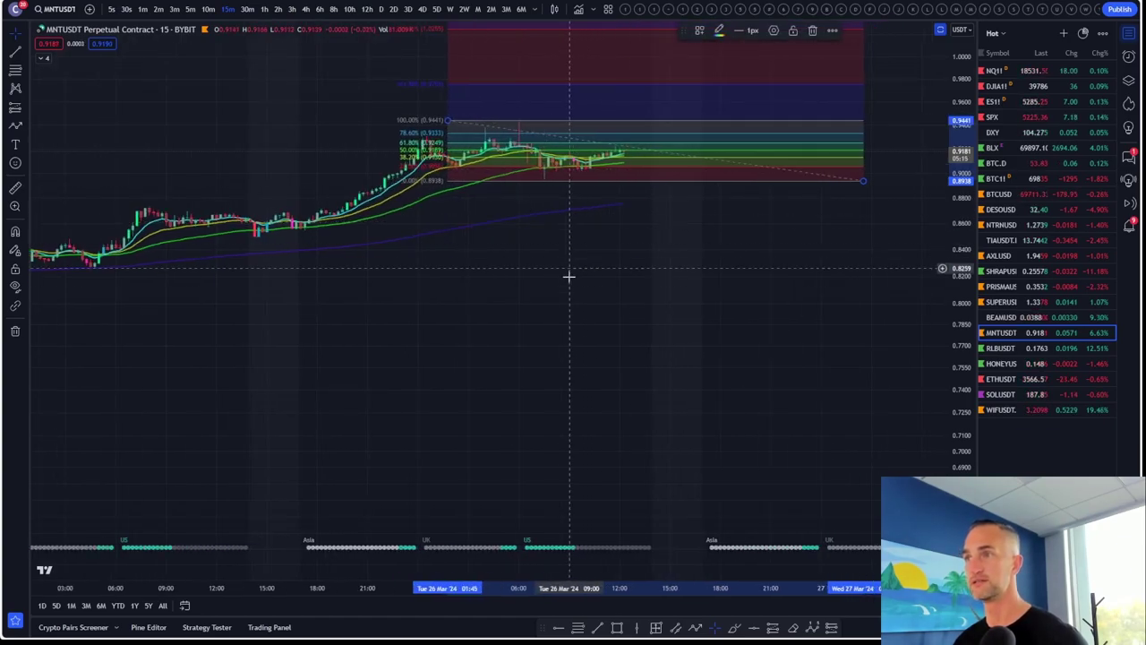
Bring back the oscillator panes under the MNTUSDT chart and examine price against the Fibonacci levels and oscillators
double_click(566, 289)
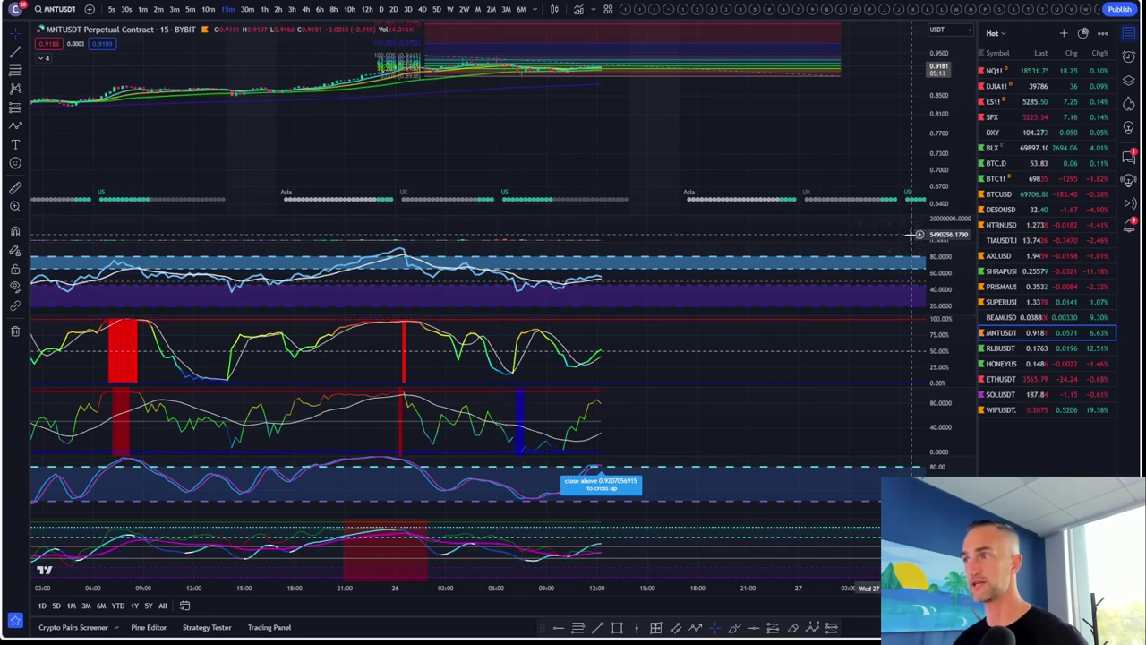
double_click(934, 226)
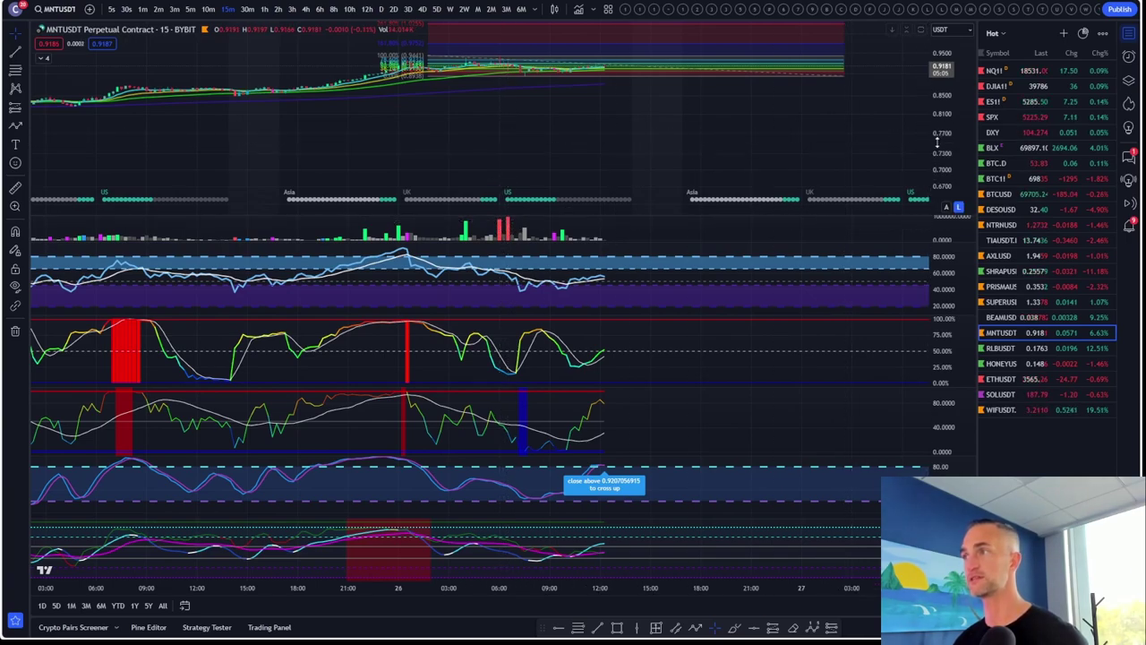
scroll(949, 135, "up", 6)
left_click_drag(894, 86, 848, 190)
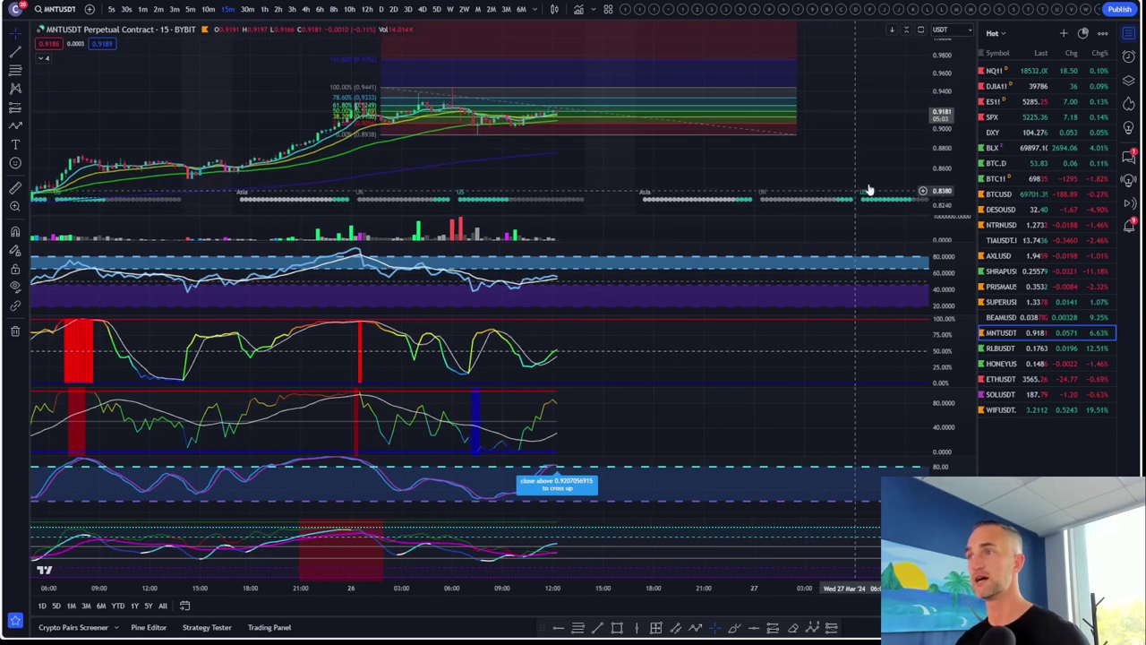
scroll(949, 204, "up", 6)
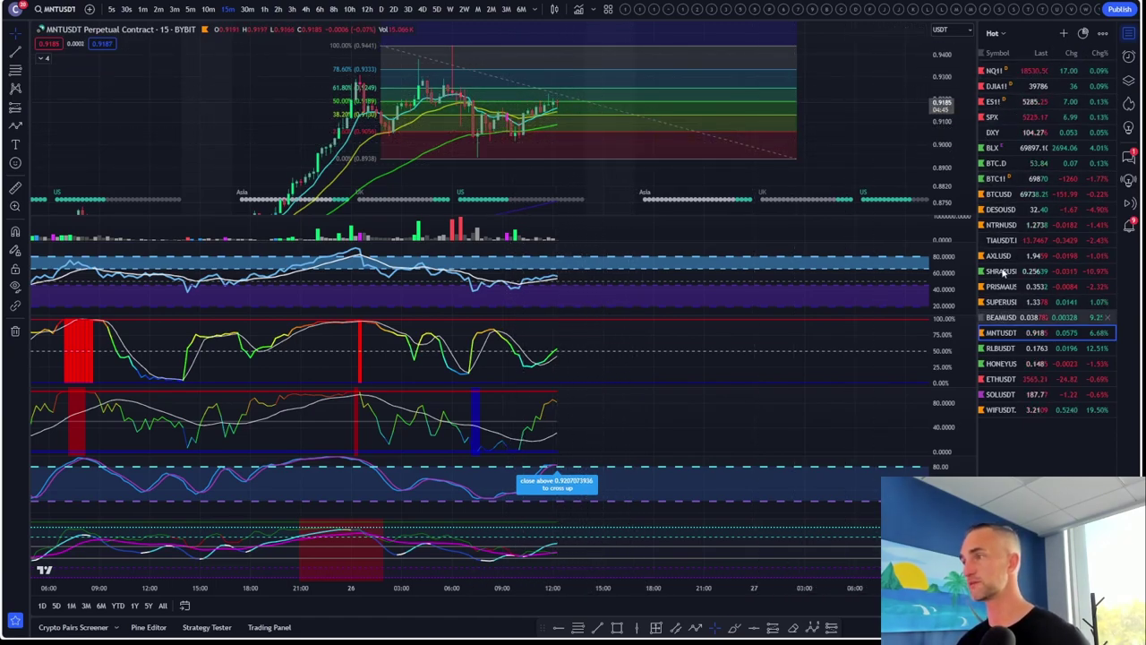
Open BTCUSD from the watchlist on the 4-hour timeframe and show the February–March rally with its existing trend line
left_click(999, 194)
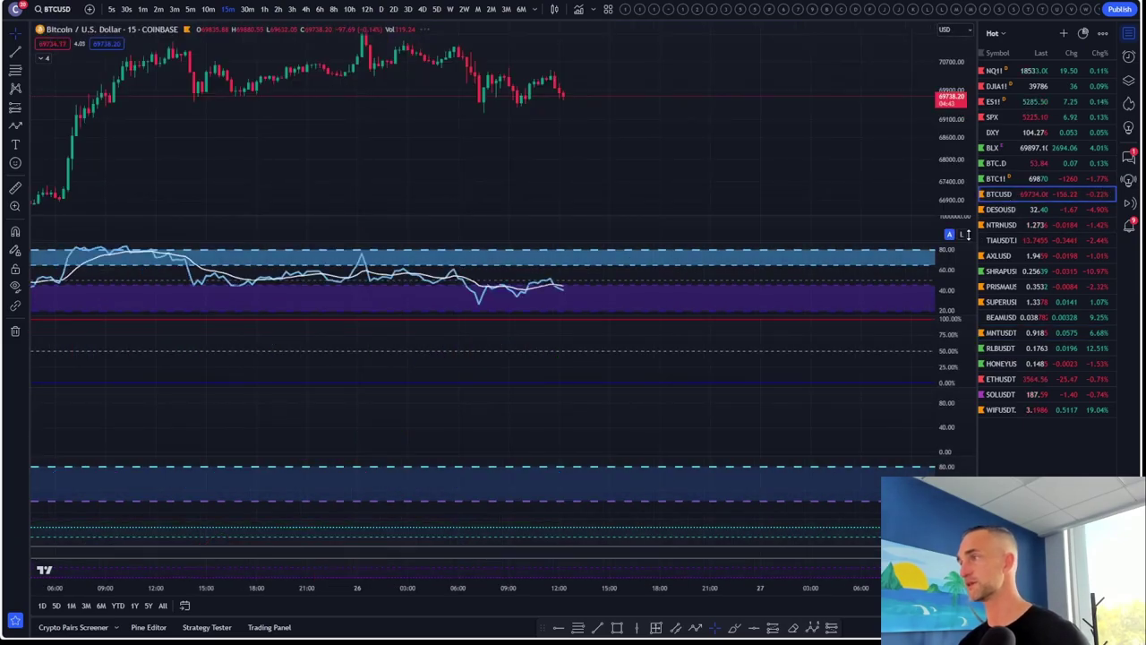
scroll(598, 179, "down", 5)
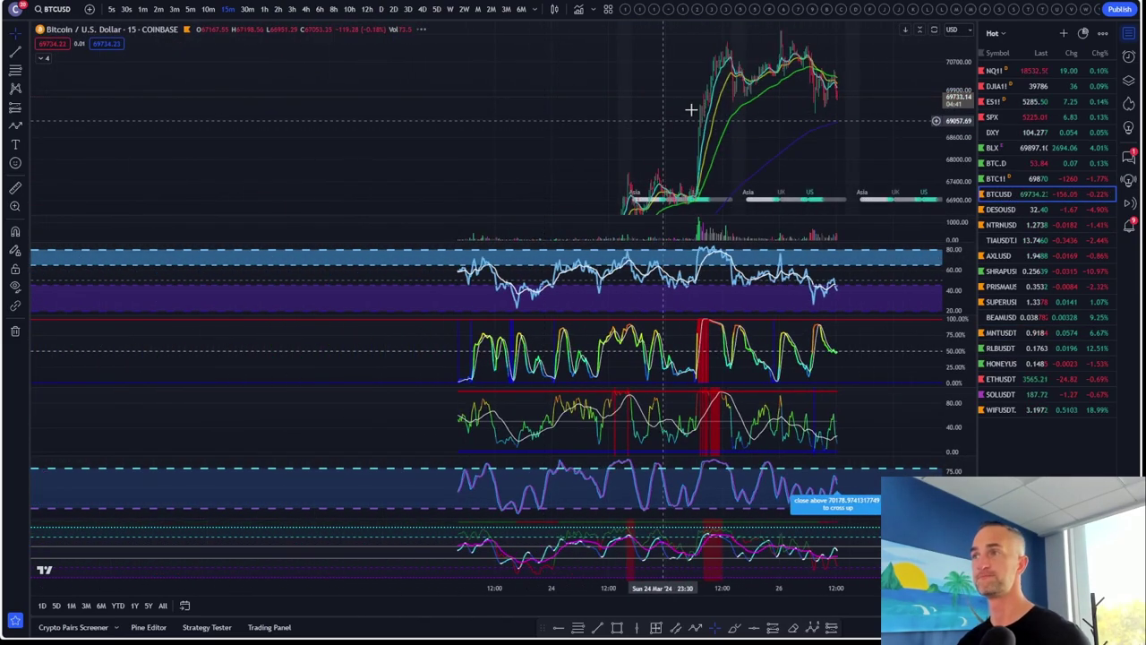
left_click(305, 9)
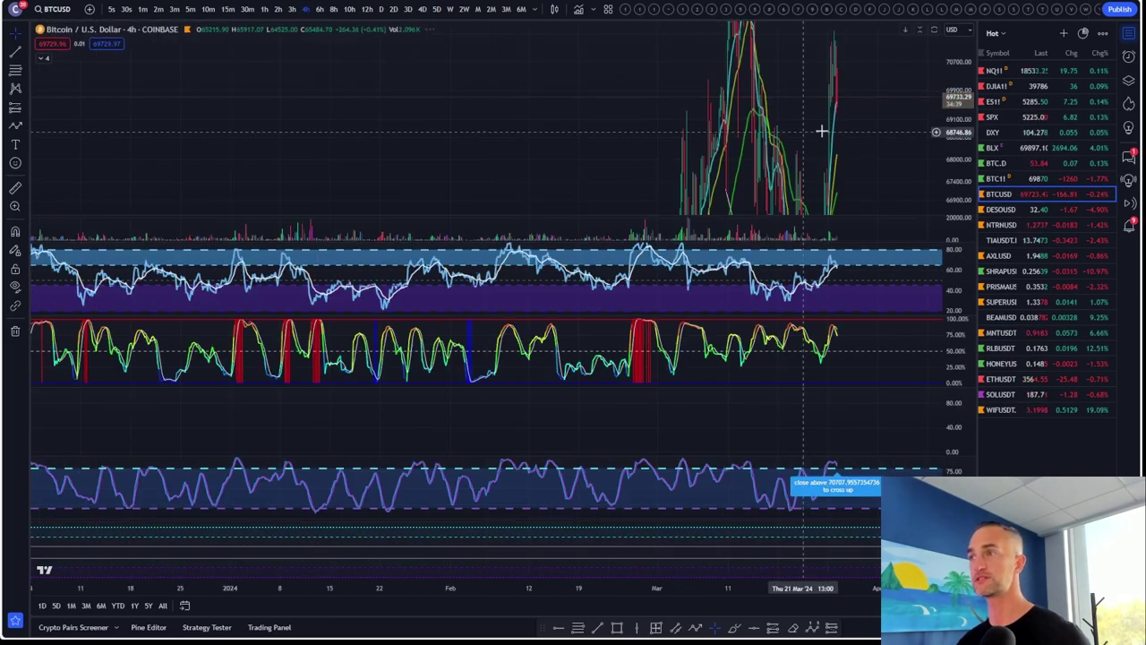
scroll(591, 126, "up", 4)
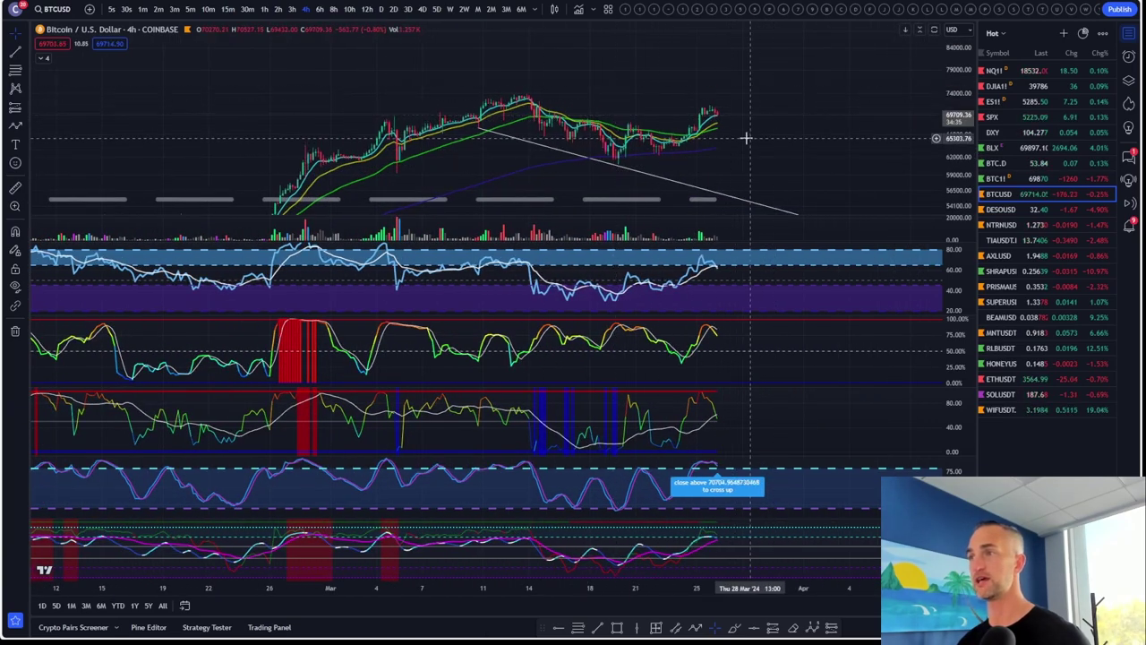
scroll(707, 89, "down", 3)
scroll(697, 81, "up", 2)
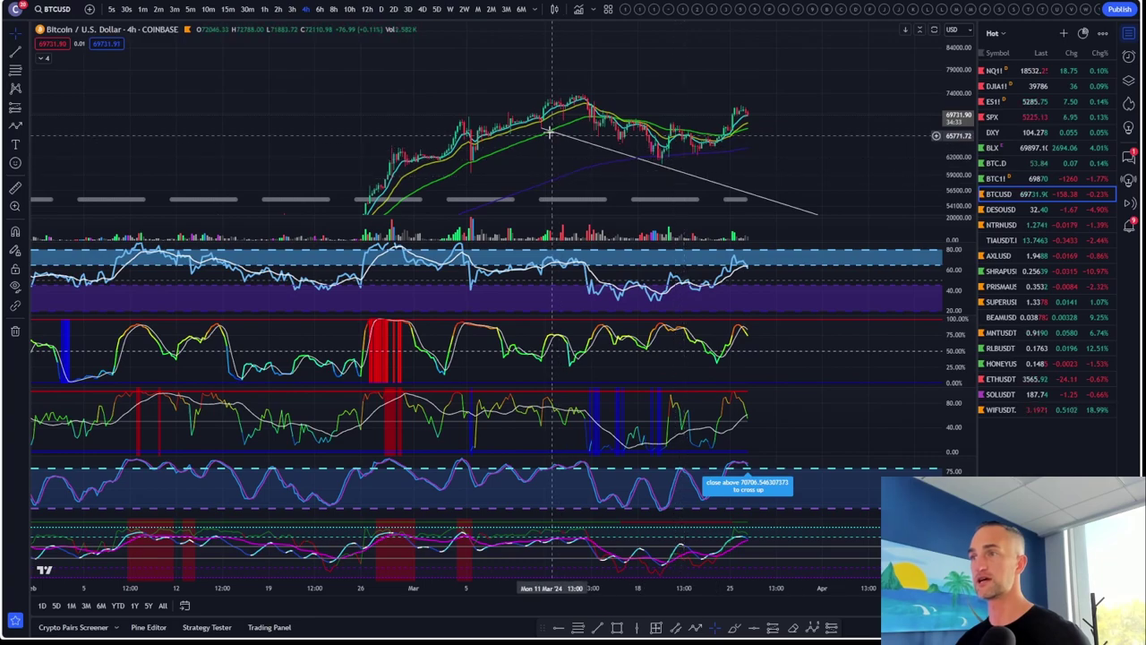
Re-anchor the Bitcoin trend line under the lows, from about 58922.82 on 5 March to about 64784.17 on 4 April
left_click_drag(543, 131, 475, 179)
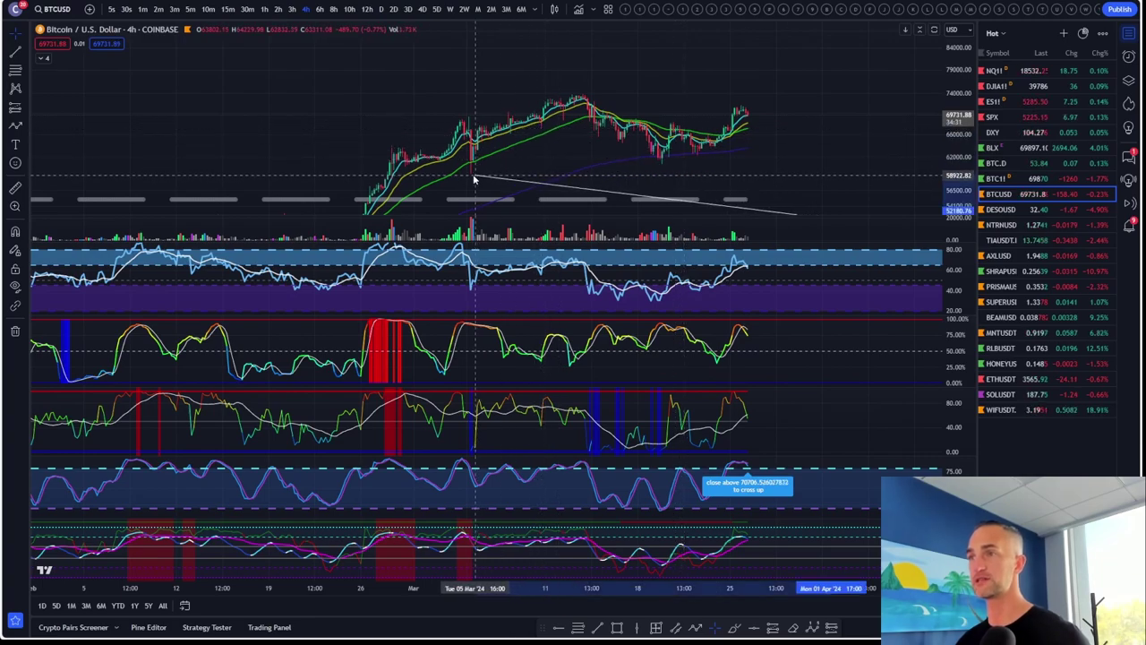
left_click_drag(962, 135, 962, 164)
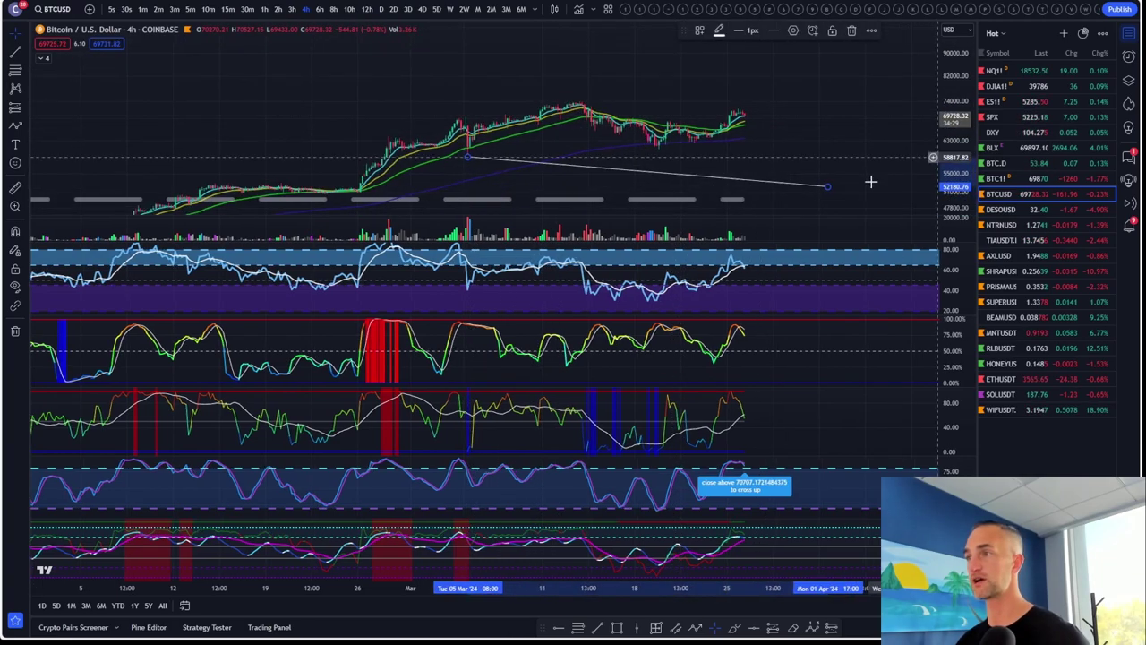
left_click_drag(831, 184, 862, 137)
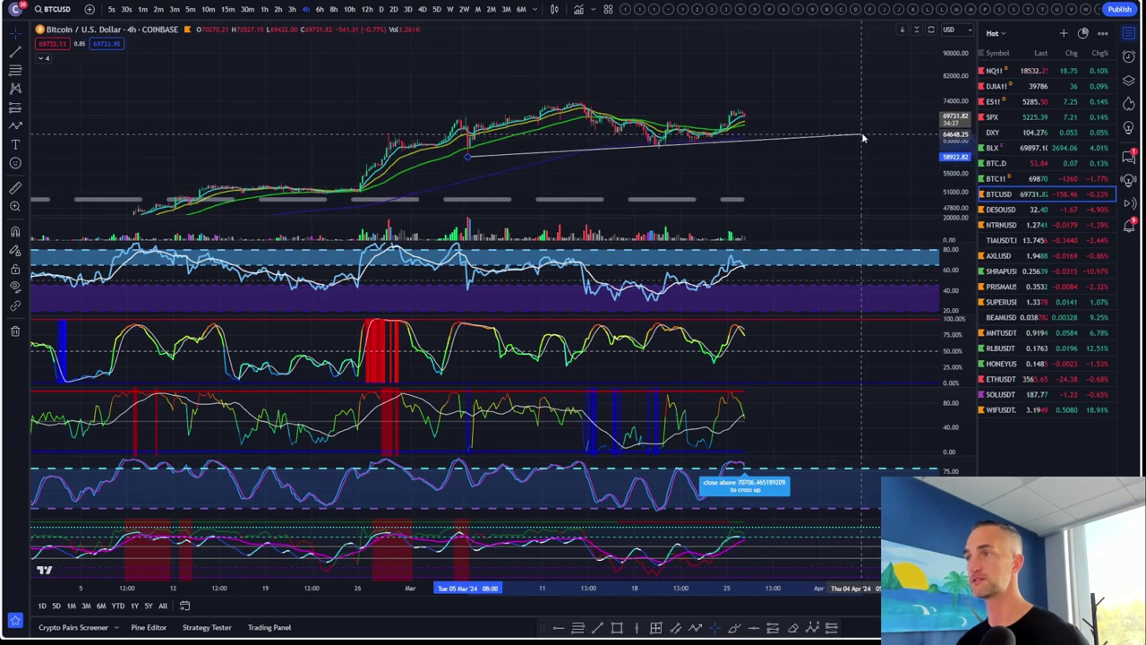
scroll(862, 137, "up", 2)
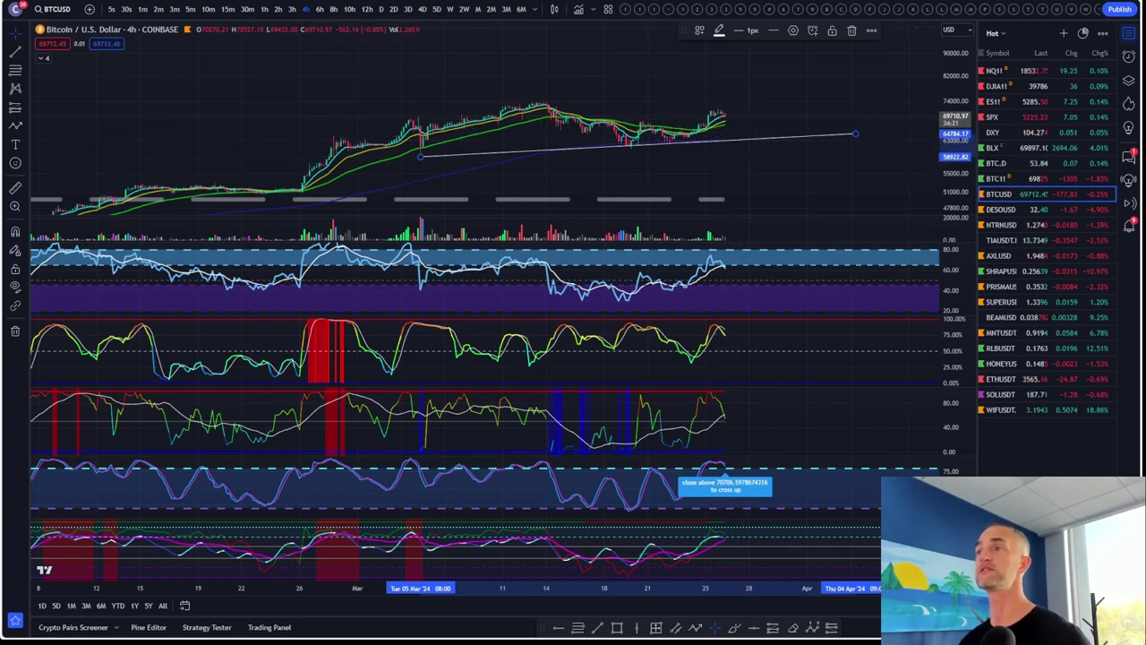
Maximise the Bitcoin oscillator pane carrying the cross-up label to inspect its recent swings
left_click_drag(954, 191, 954, 158)
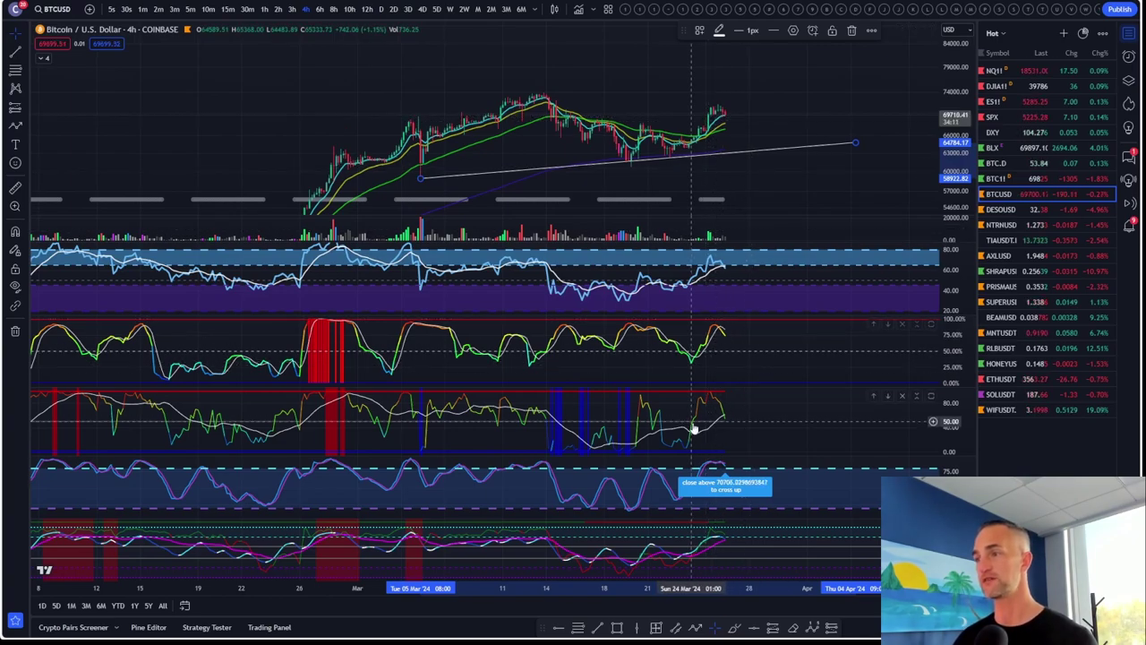
double_click(689, 488)
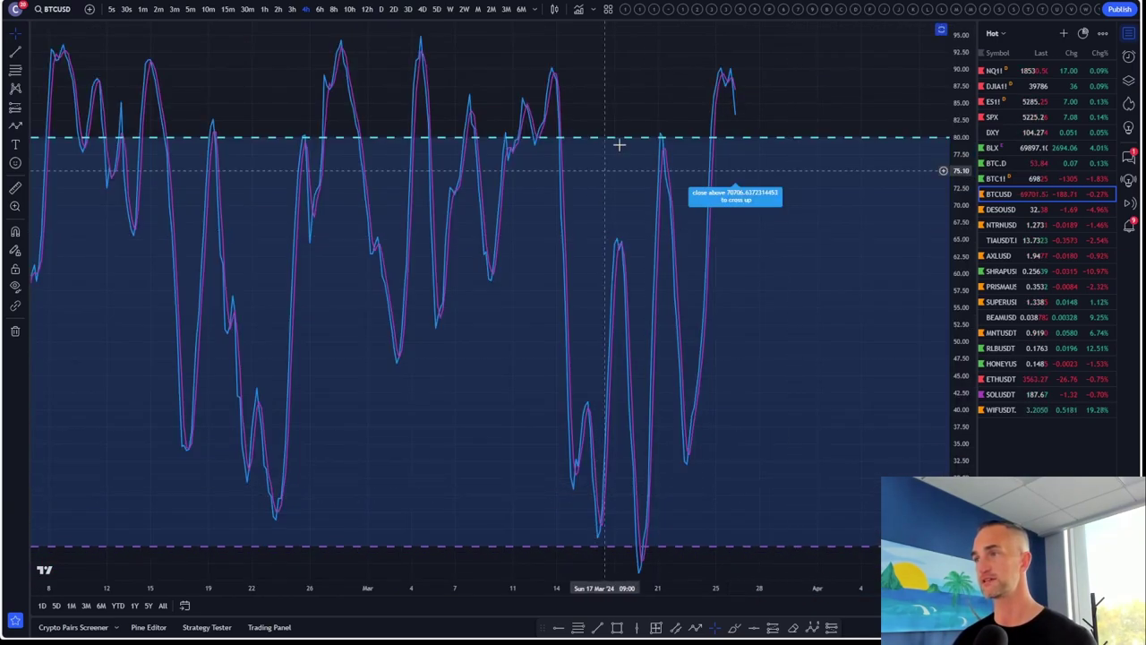
Examine the latest swings of the maximised Bitcoin oscillator around the 80 level, then restore the full multi-pane chart
scroll(800, 192, "up", 3)
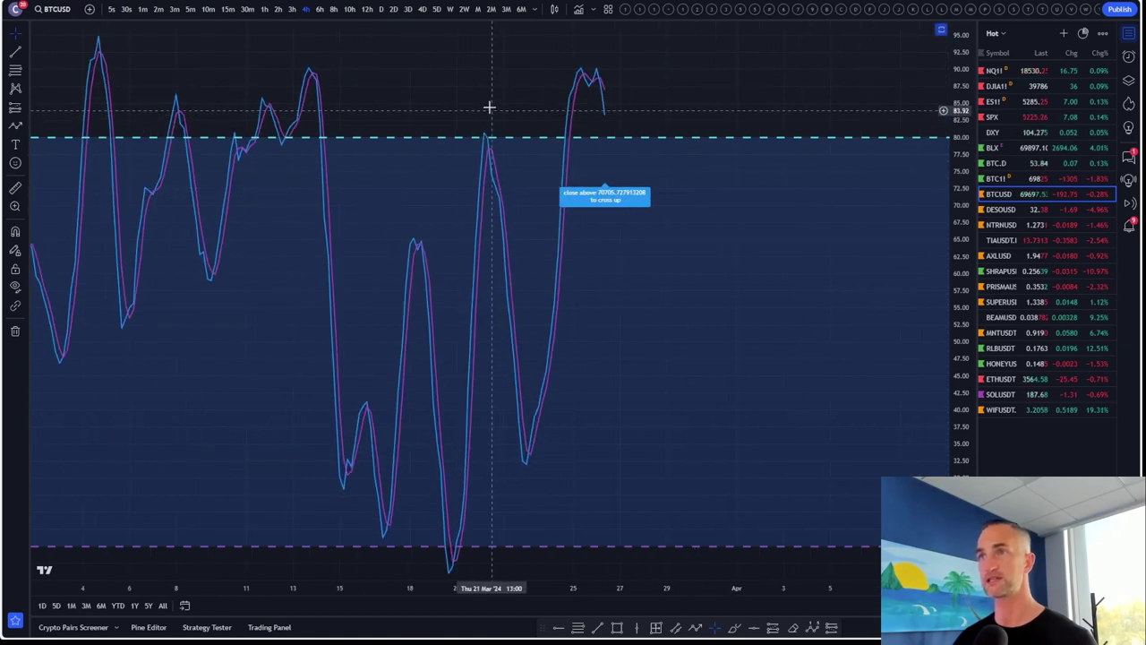
scroll(788, 162, "up", 3)
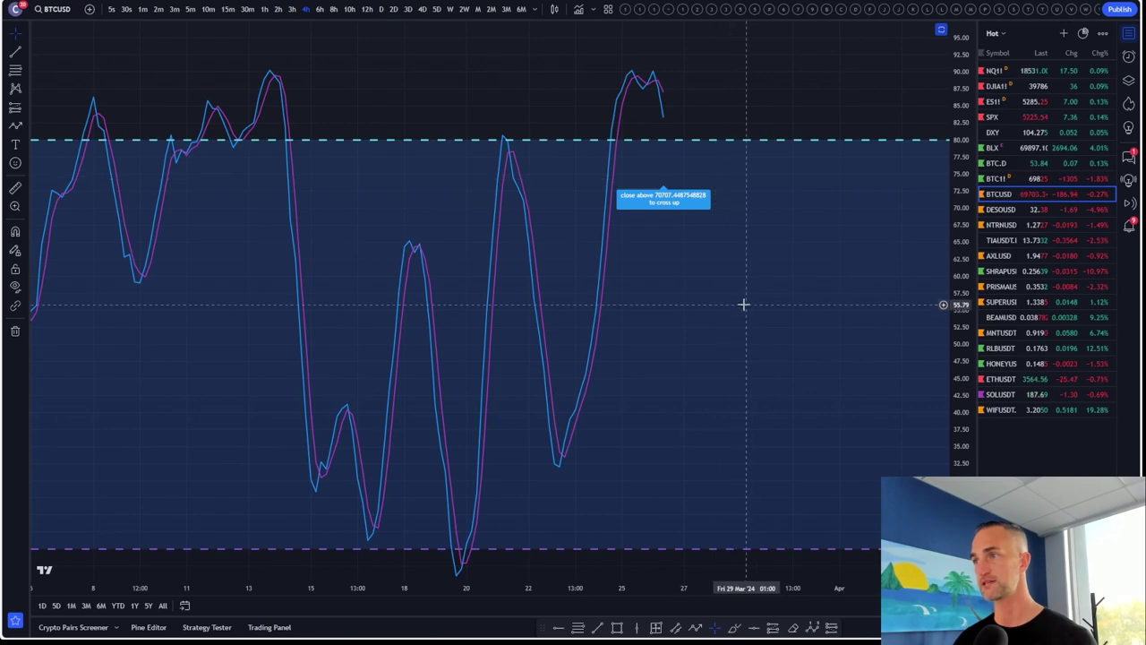
left_click_drag(955, 206, 955, 269)
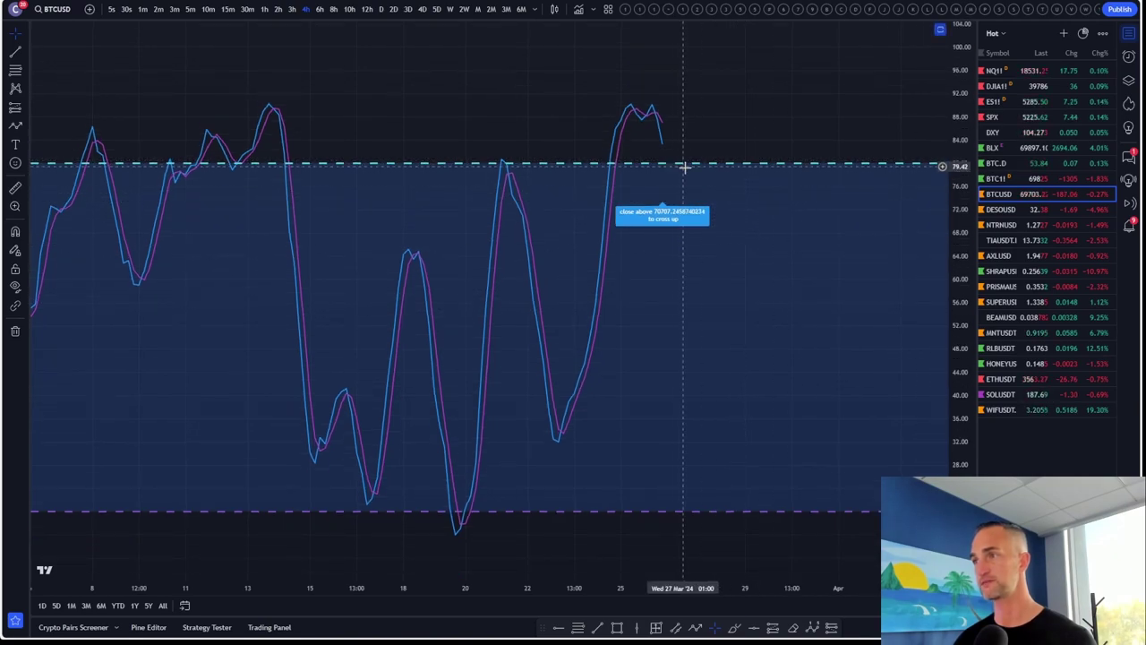
scroll(809, 189, "down", 2)
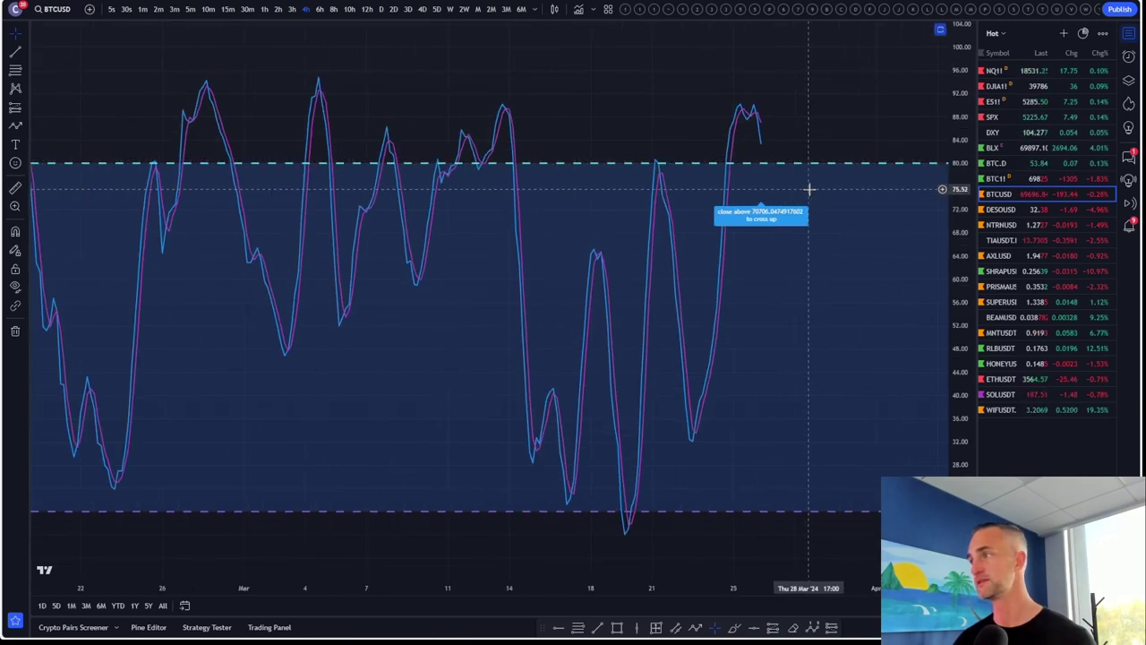
scroll(852, 319, "up", 2)
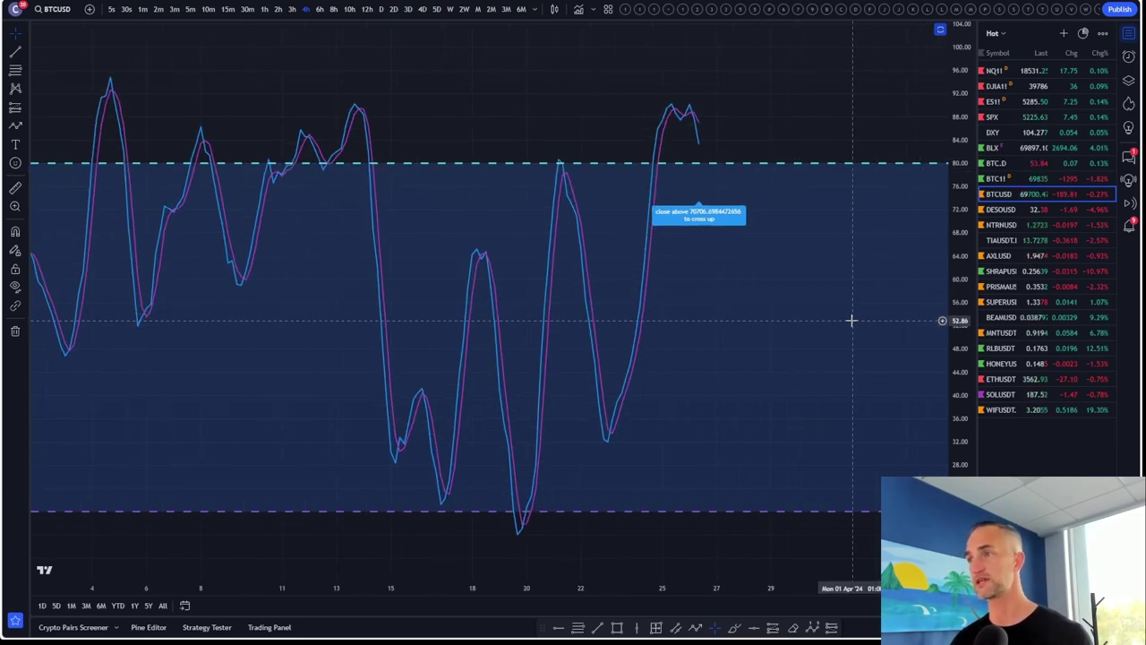
double_click(782, 315)
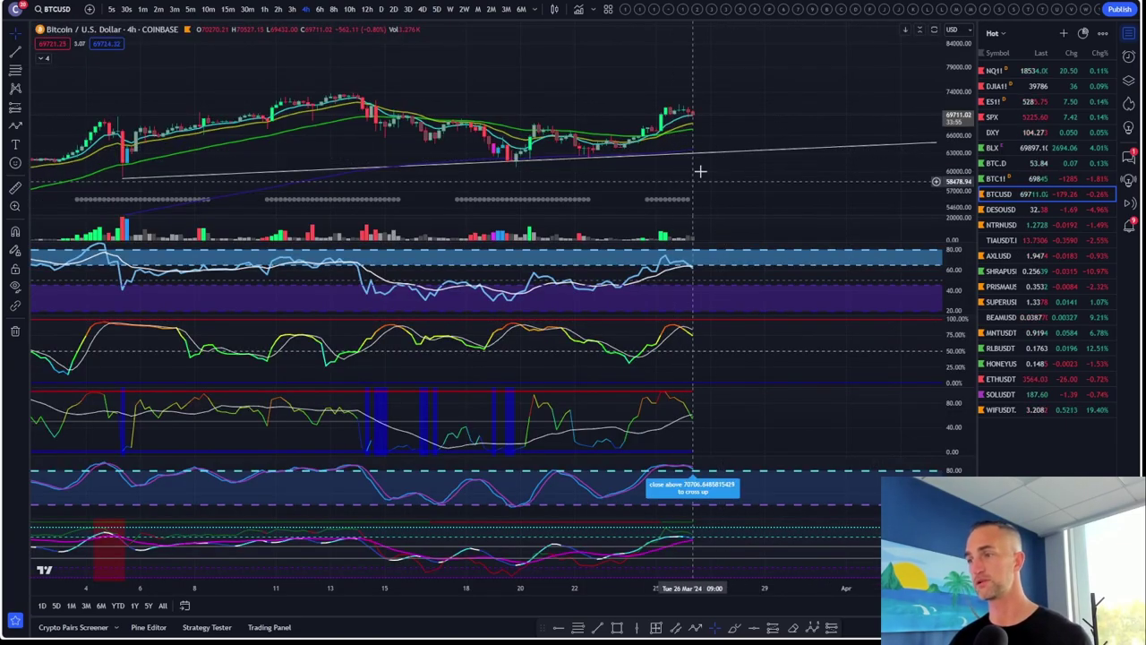
Open the Shrapnel (SHRAPUSDT) chart from the watchlist and examine its 4-hour price history from November to late March with the oscillators
left_click(1003, 273)
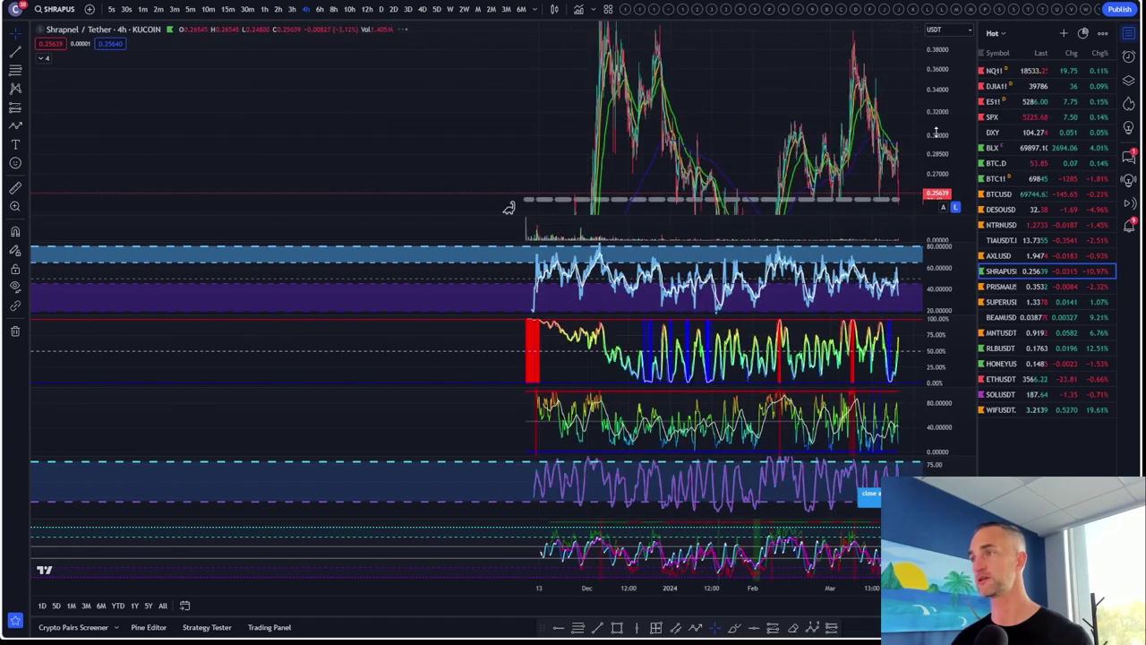
left_click_drag(738, 86, 650, 77)
scroll(650, 77, "up", 4)
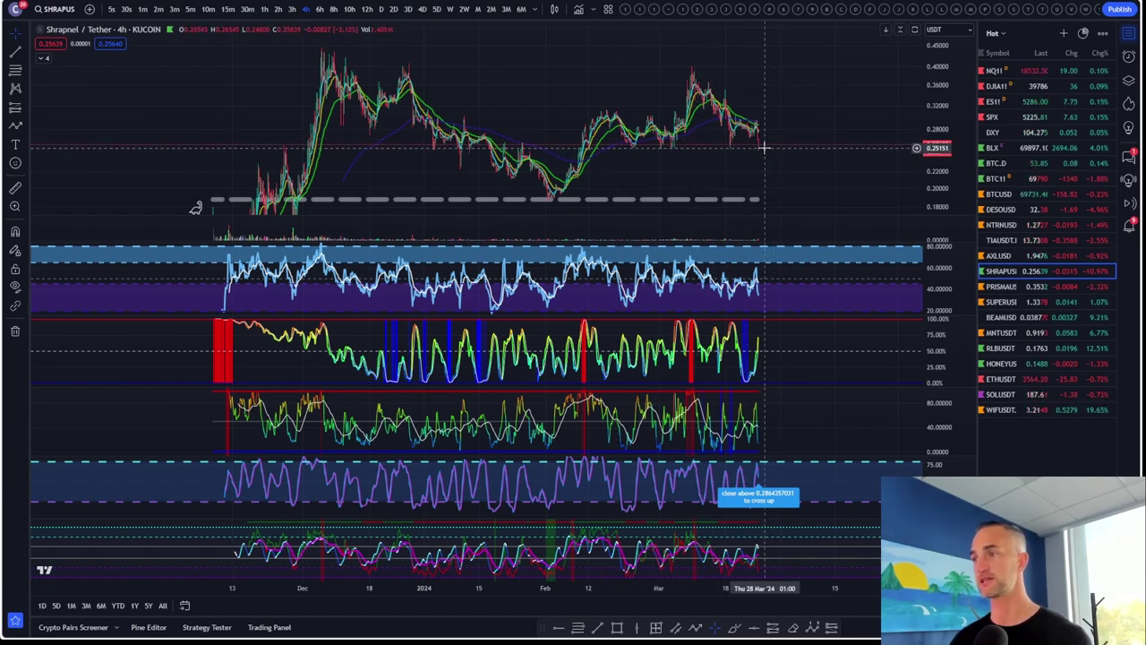
scroll(763, 148, "up", 3)
left_click_drag(761, 148, 870, 72)
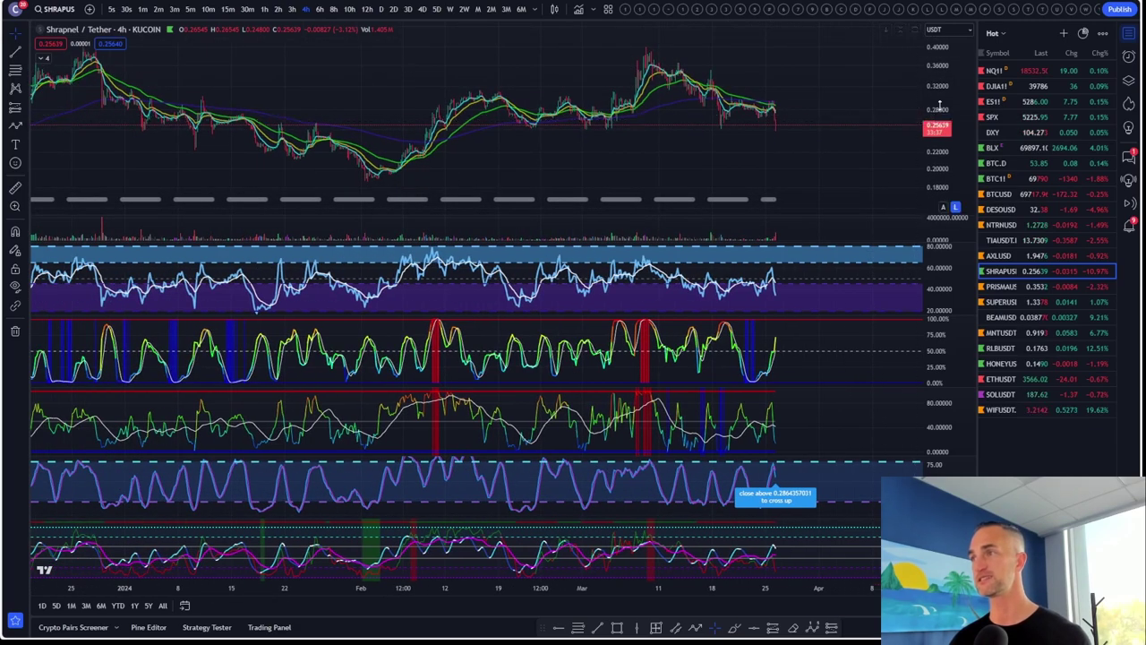
scroll(890, 117, "up", 5)
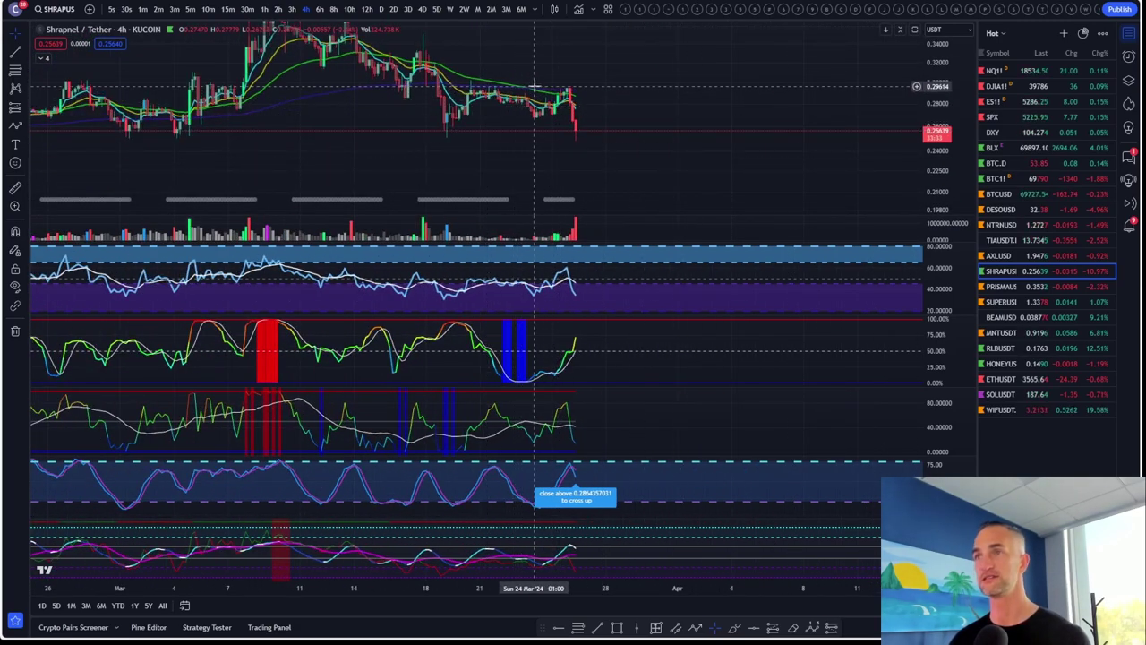
scroll(588, 87, "down", 1)
scroll(591, 224, "down", 3)
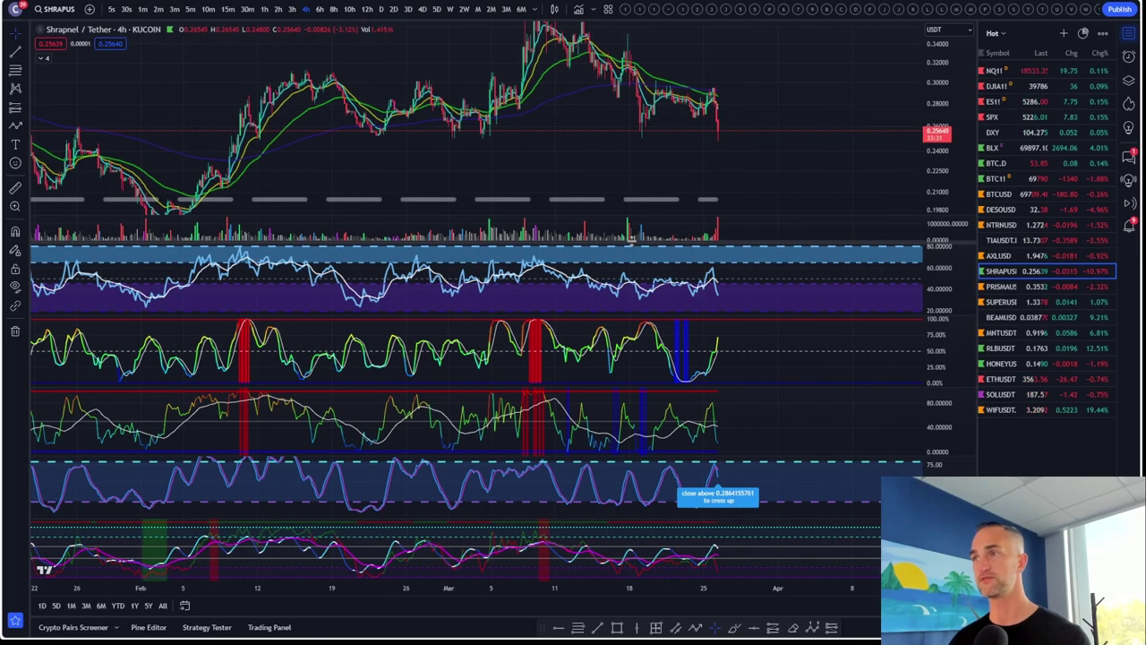
scroll(842, 143, "down", 4)
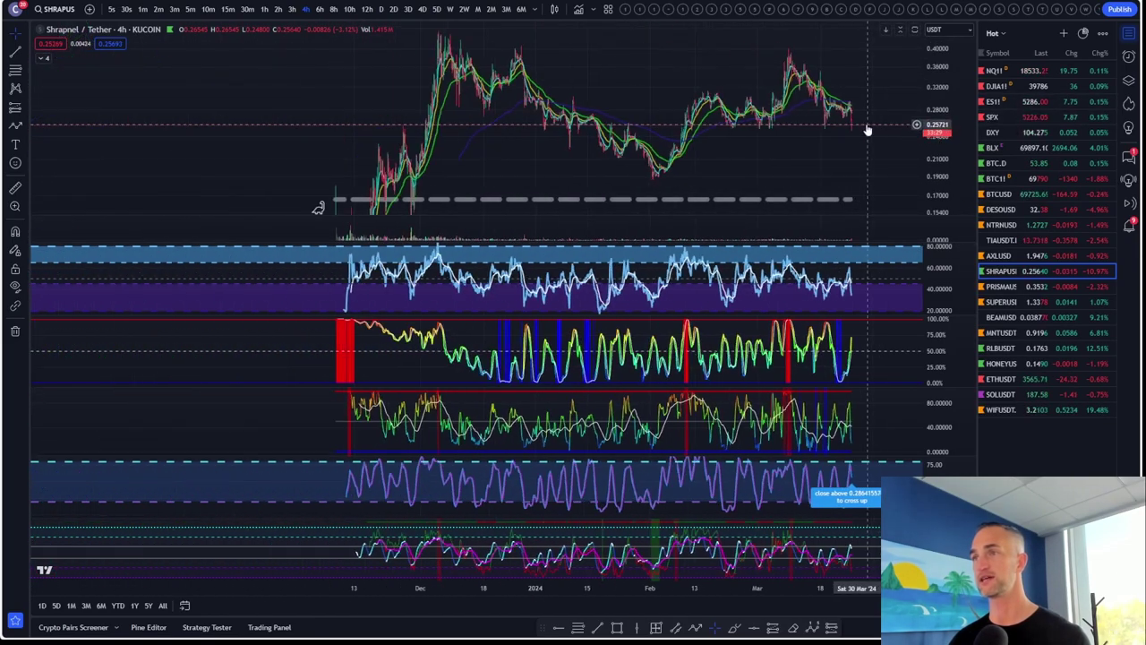
left_click_drag(820, 158, 555, 176)
scroll(519, 168, "up", 2)
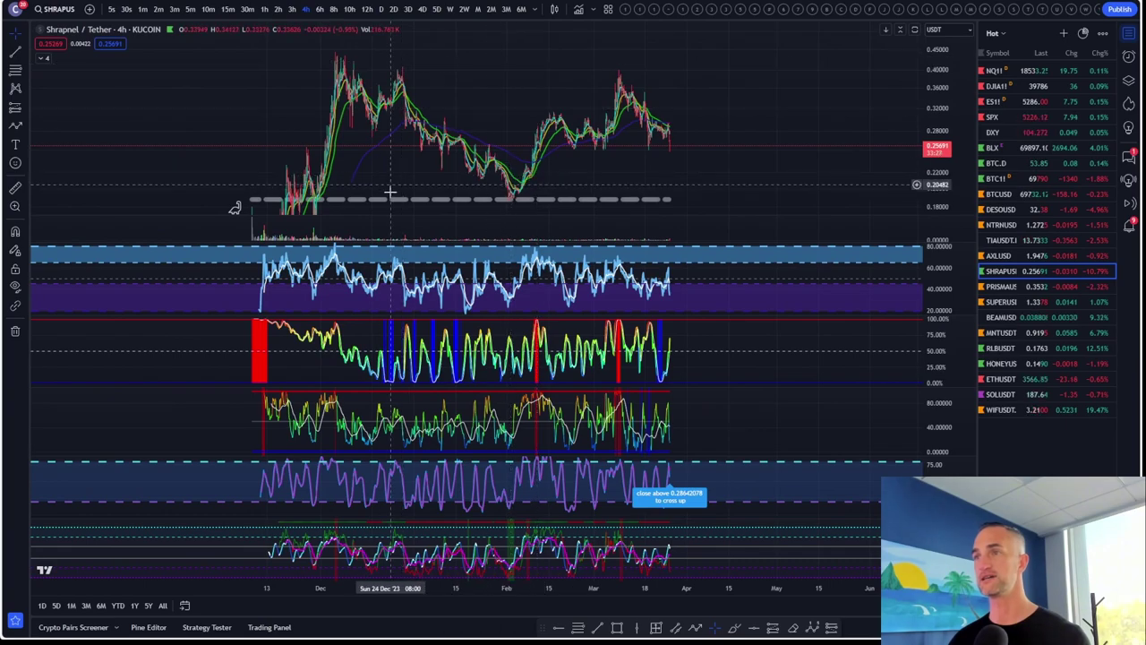
Switch the Shrapnel chart to the daily timeframe and frame its full price history with room for projections
left_click(380, 10)
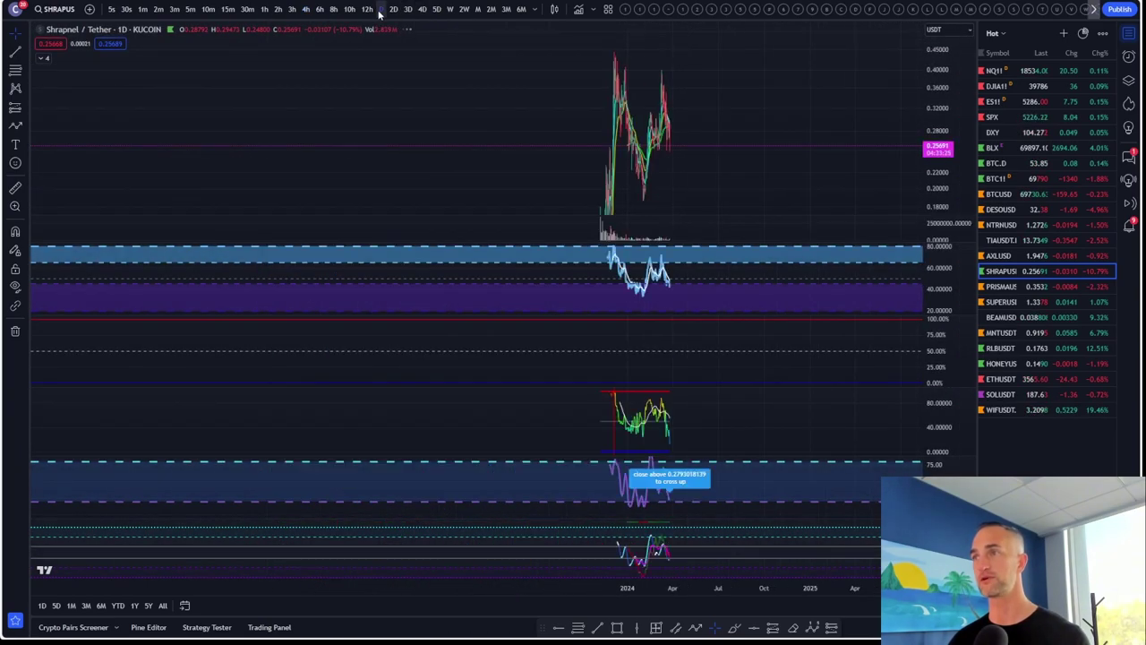
scroll(787, 125, "up", 5)
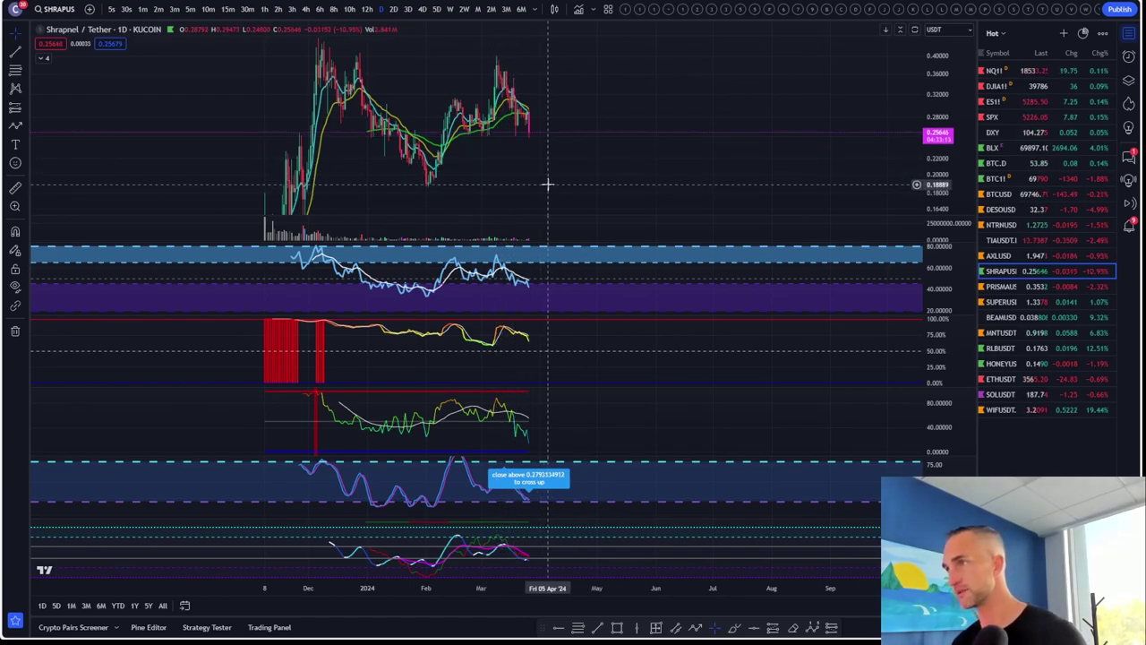
scroll(547, 184, "down", 3)
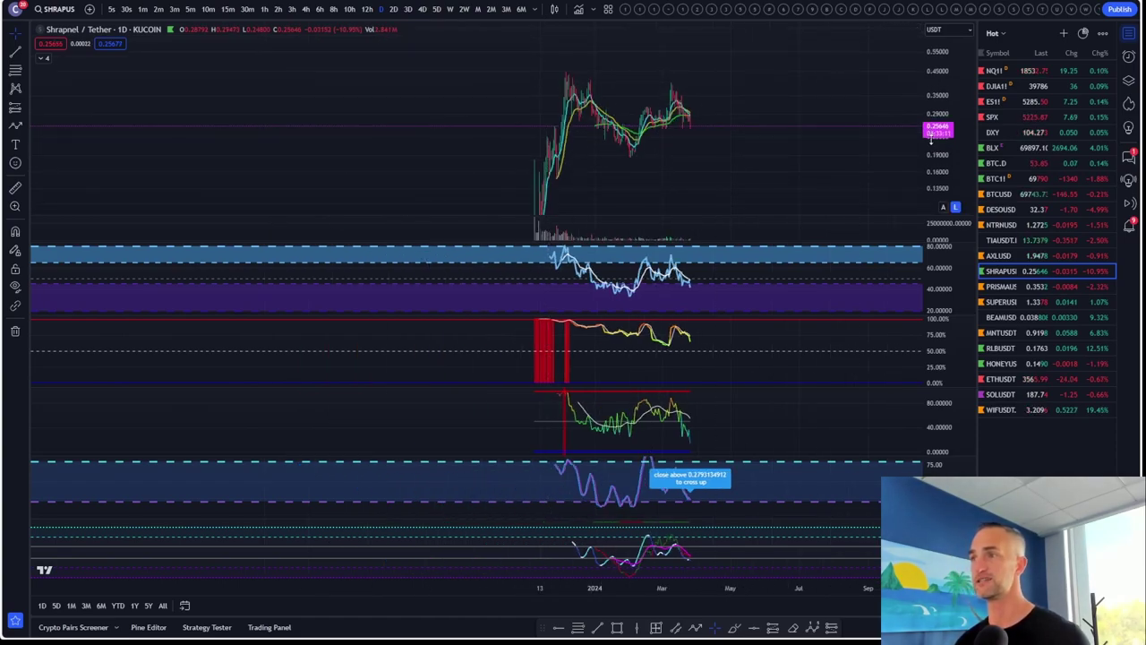
scroll(808, 154, "up", 3)
left_click_drag(544, 165, 523, 180)
Draw a rising trend line under the Shrapnel lows from about 0.14567 on 29 November 2023 to about 0.32219 on 6 July 2024
left_click(15, 52)
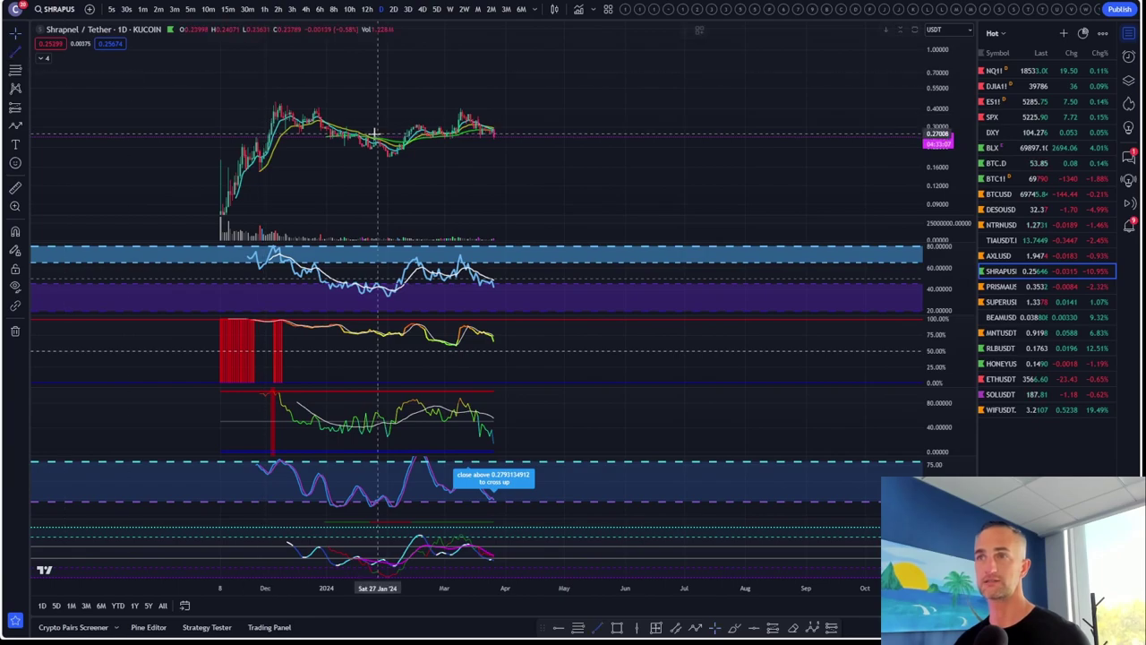
left_click(260, 172)
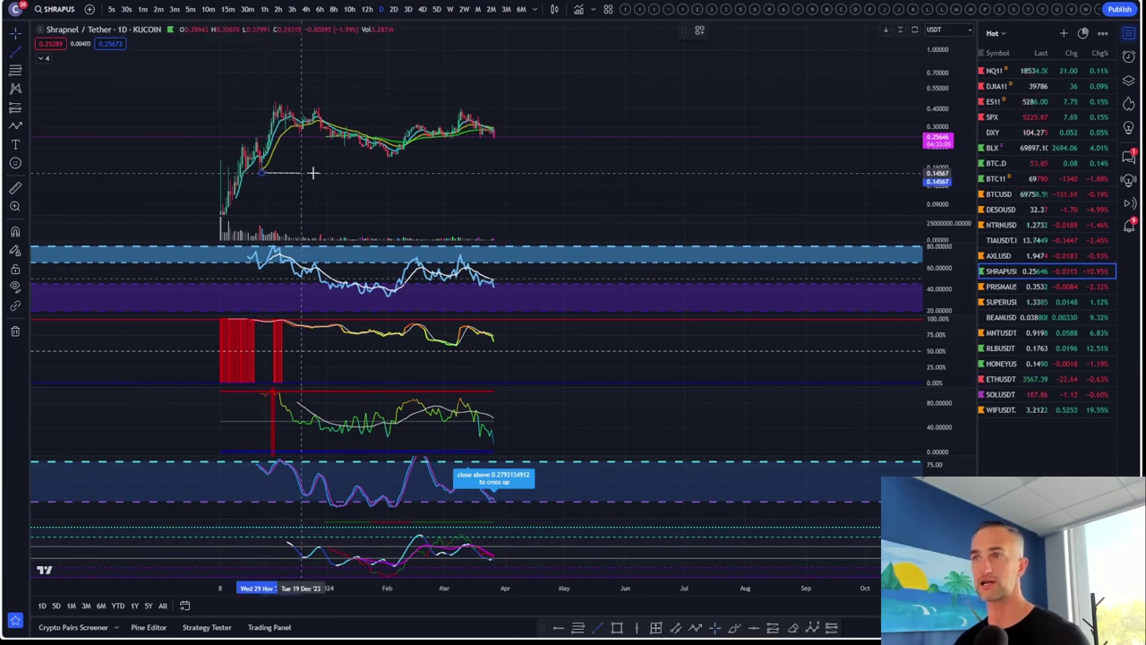
left_click(694, 122)
double_click(946, 163)
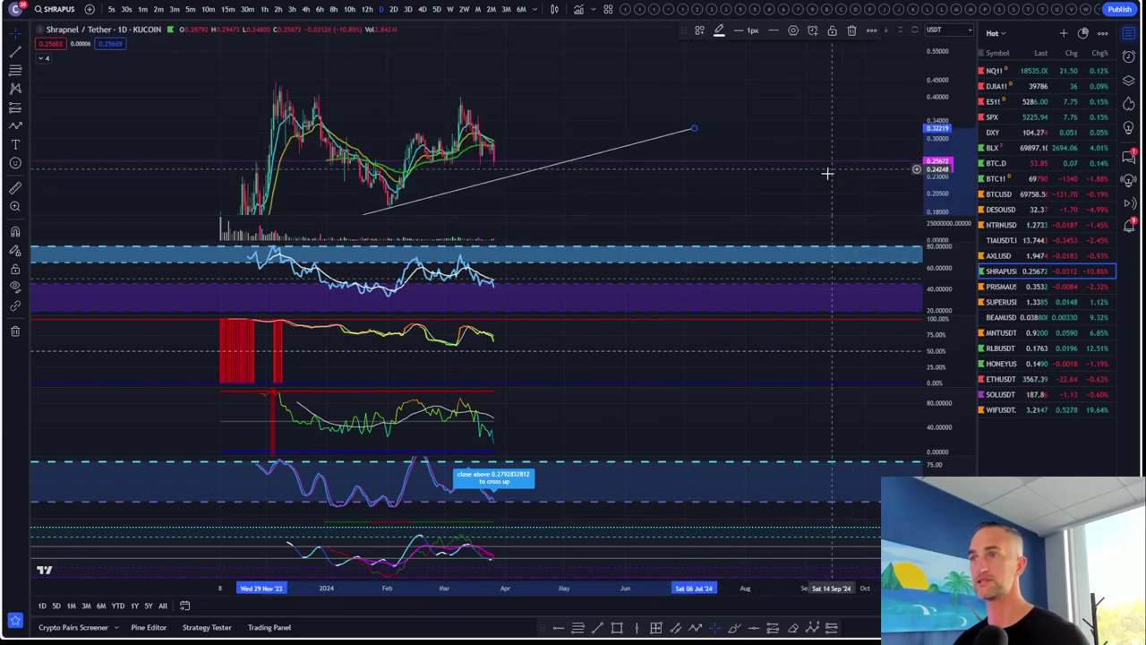
Add a Fibonacci retracement to Shrapnel from about 0.18761 on 27 December 2023 to about 0.37991 on 16 September 2024
left_click(22, 71)
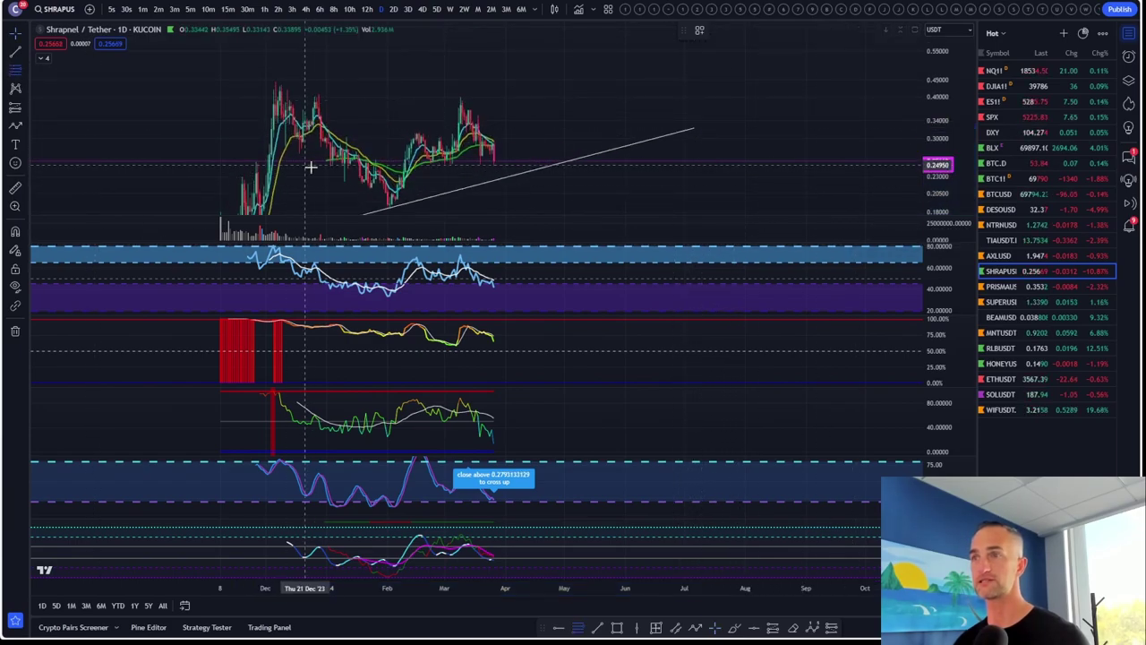
left_click(315, 206)
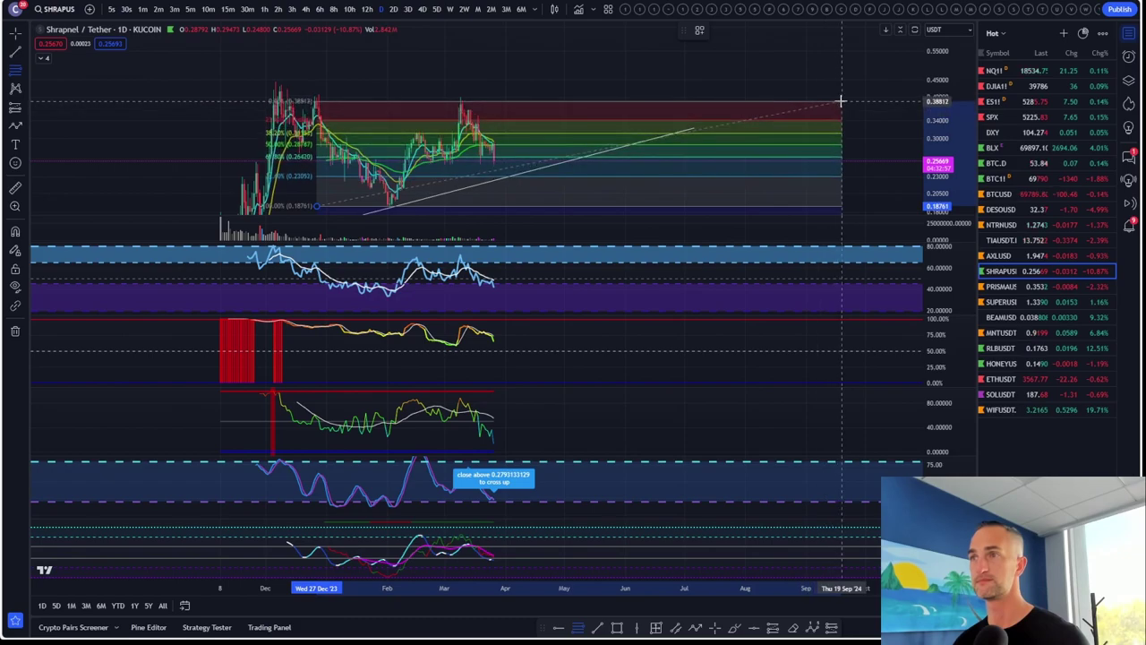
left_click(836, 105)
scroll(748, 167, "up", 3)
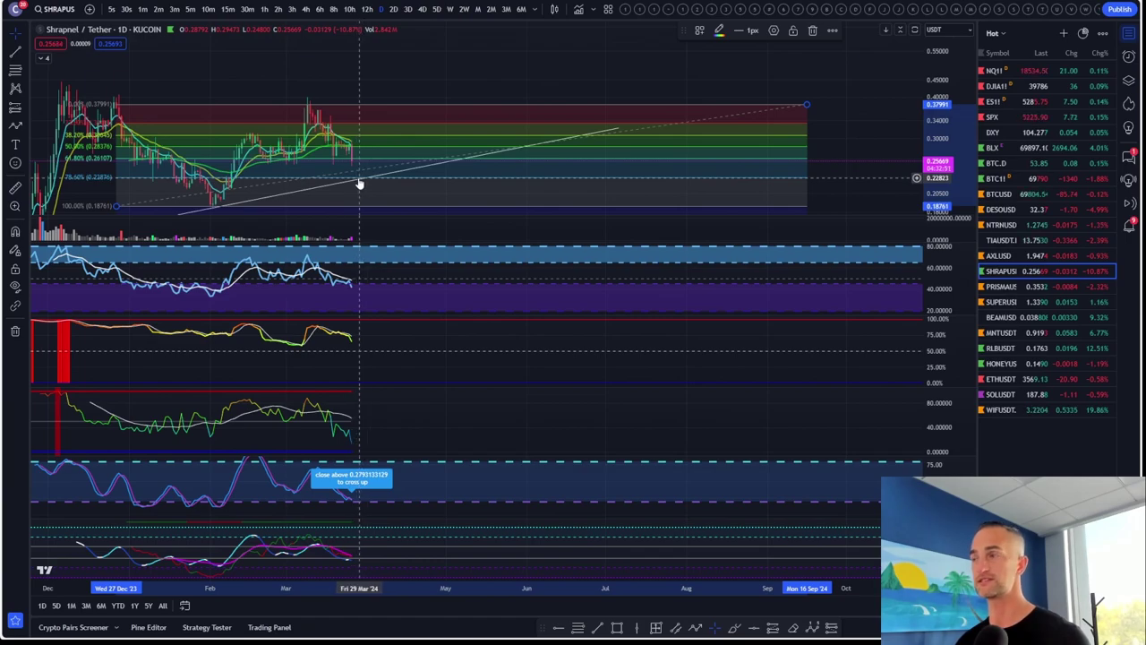
scroll(358, 184, "down", 2)
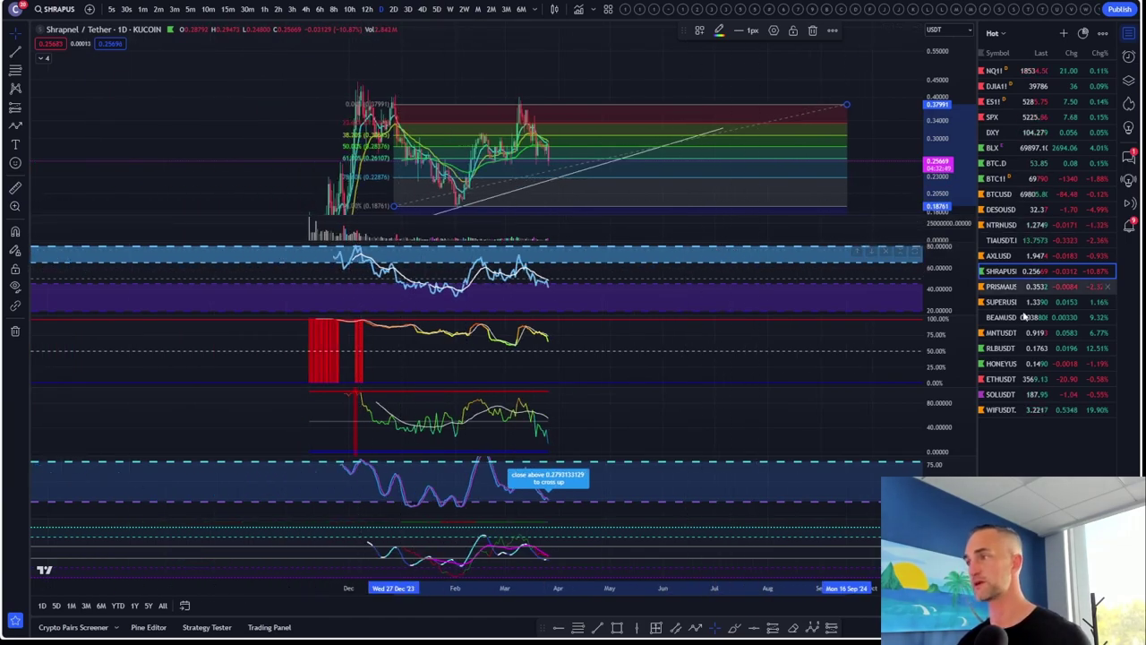
Open the WIFUSDT perpetual chart from the watchlist on the 15-minute timeframe and examine price around the small descending channel
left_click(1010, 411)
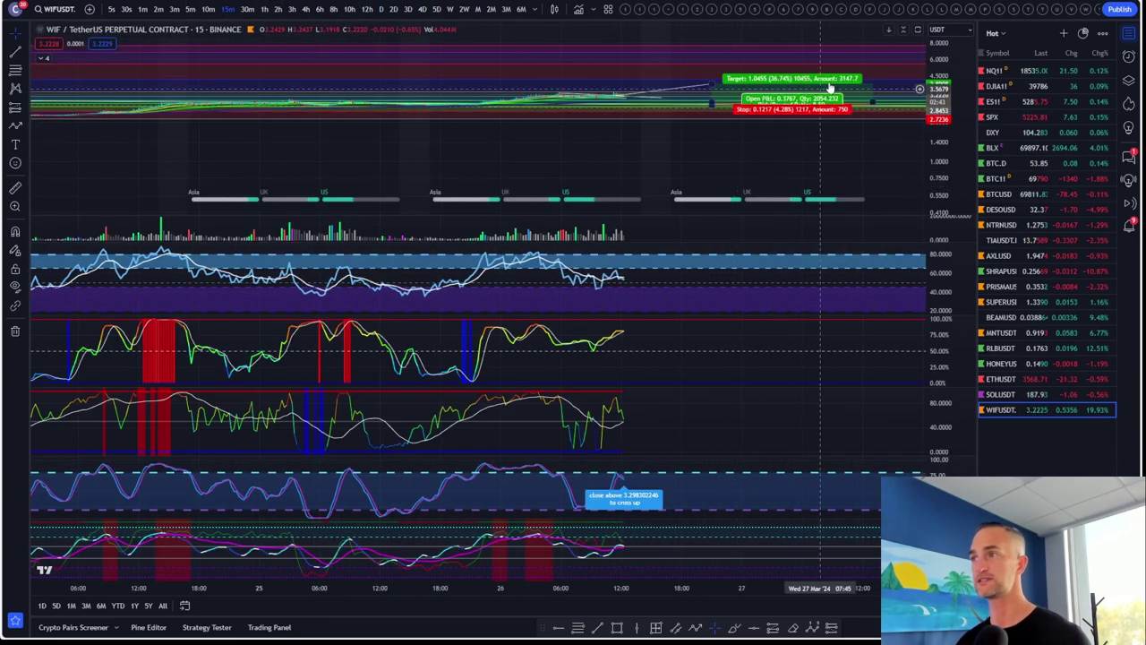
scroll(731, 179, "down", 3)
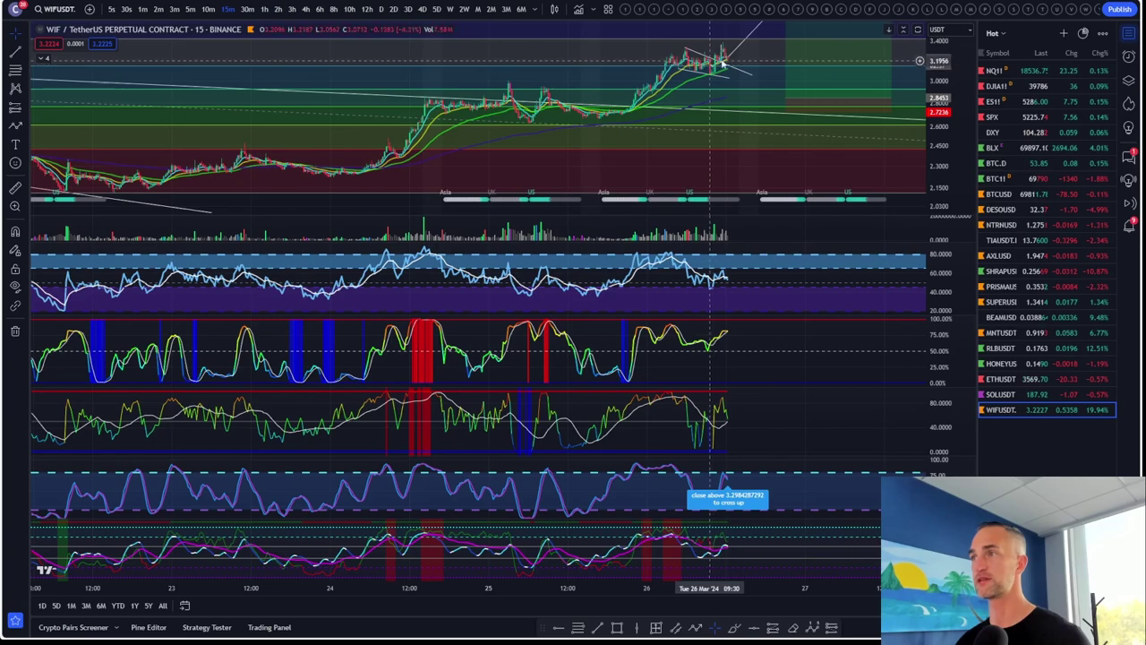
scroll(665, 78, "up", 2)
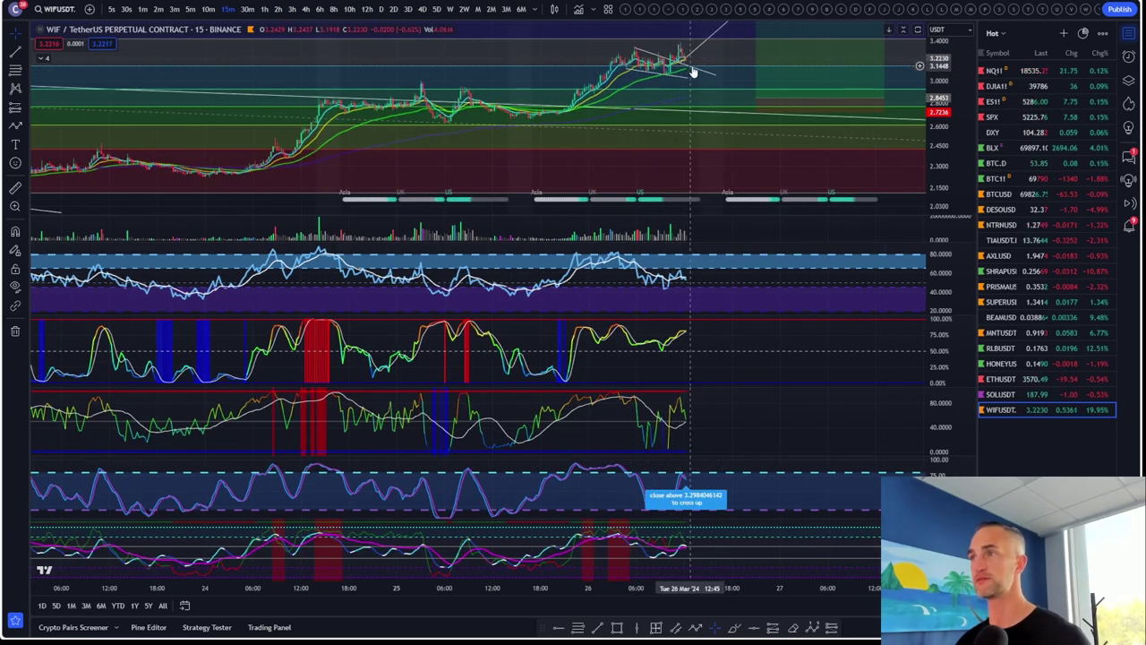
scroll(708, 119, "down", 2)
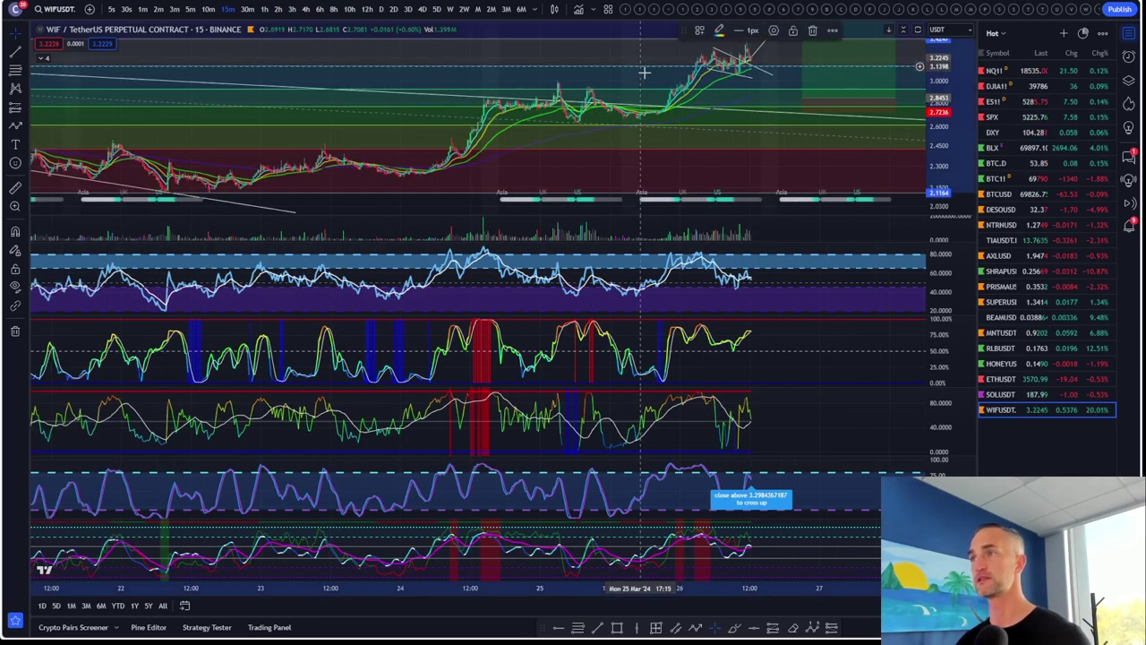
Delete the Fibonacci retracement from the WIF chart and show the remaining trend lines beside the long position
left_click(812, 30)
left_click_drag(938, 150, 962, 72)
scroll(815, 175, "up", 5)
scroll(714, 154, "down", 4)
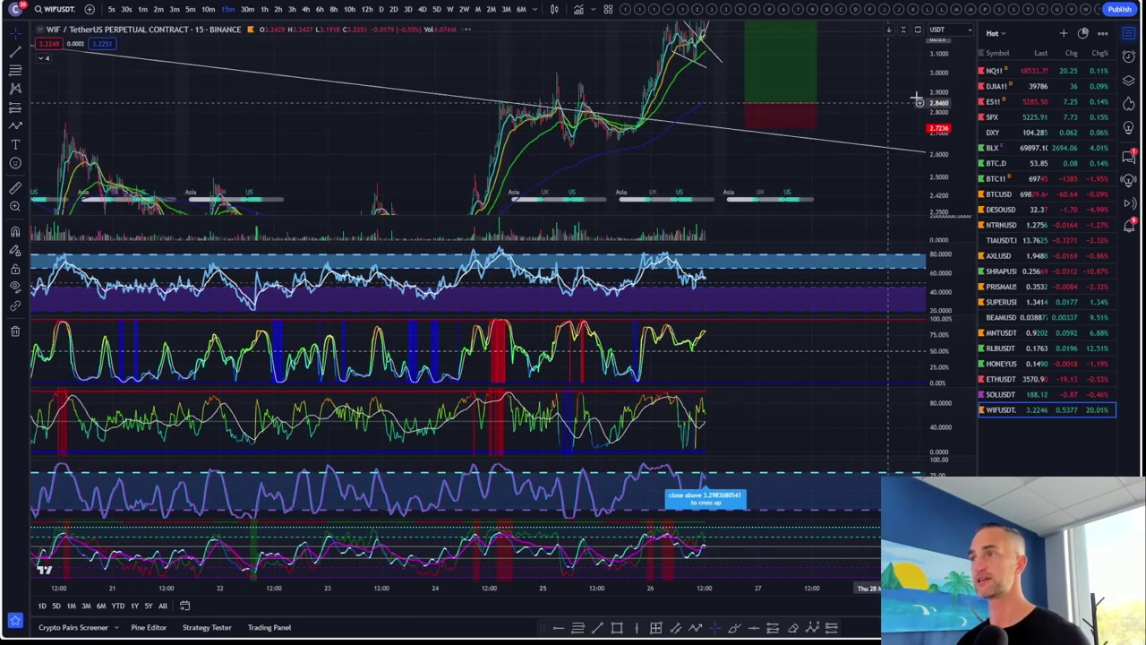
scroll(907, 102, "down", 3)
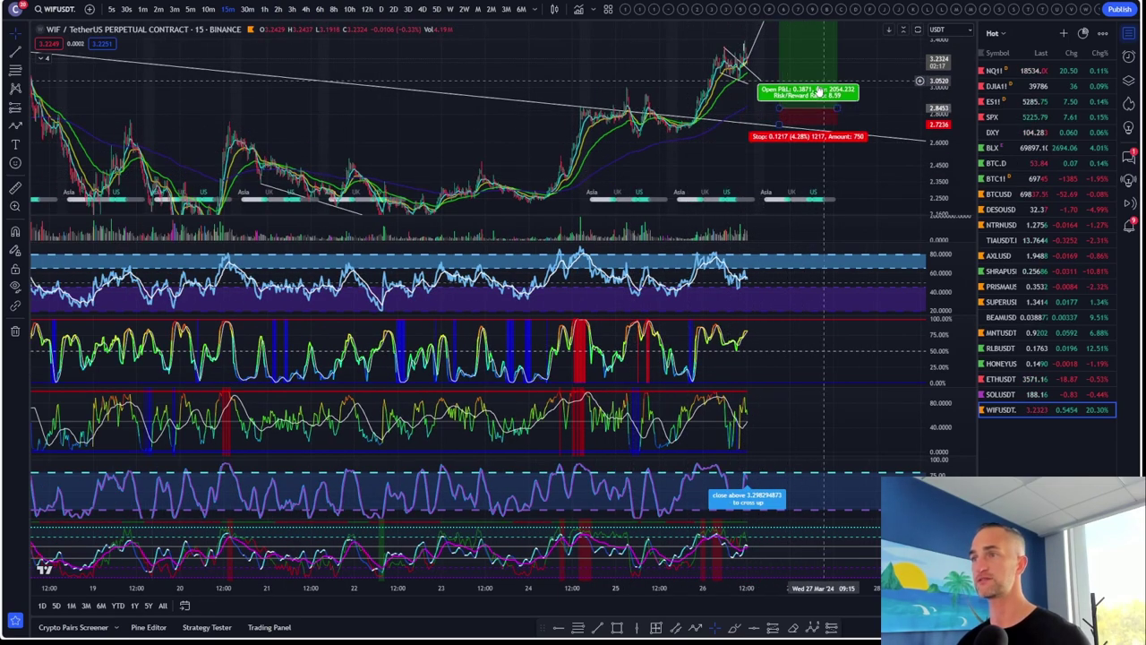
scroll(752, 101, "up", 2)
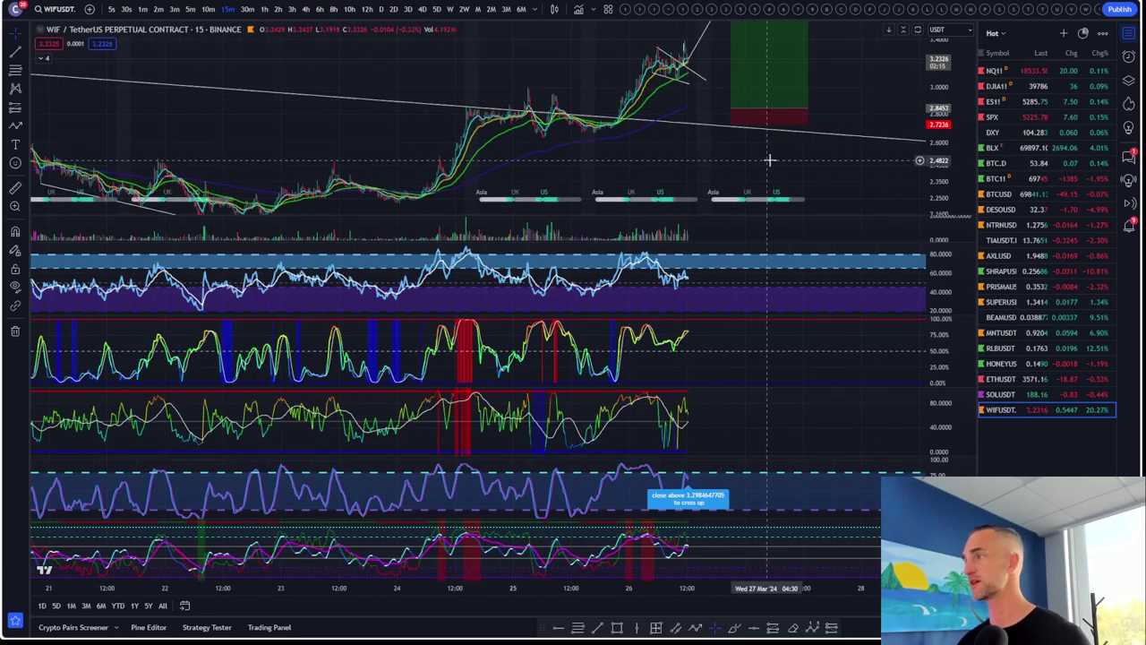